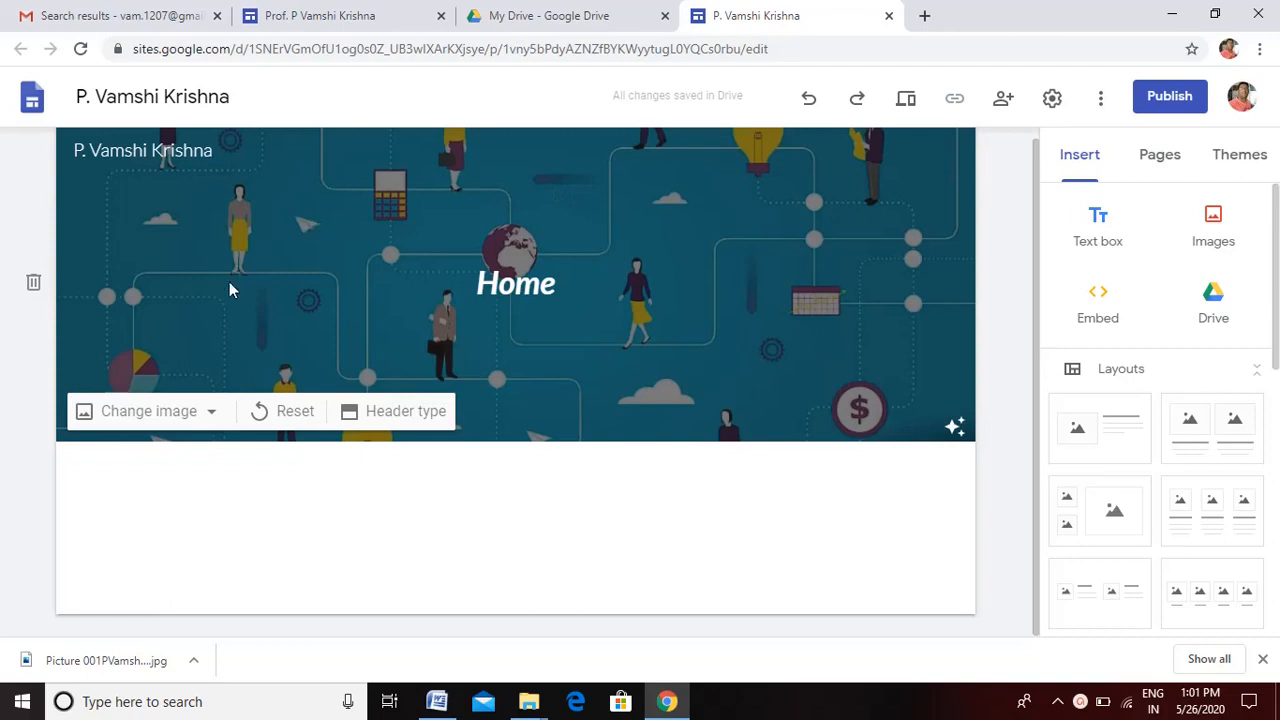
# Step: Replace the header image by uploading the file ccc, and toggle its readability adjustment off and back on
pyautogui.click(215, 418)
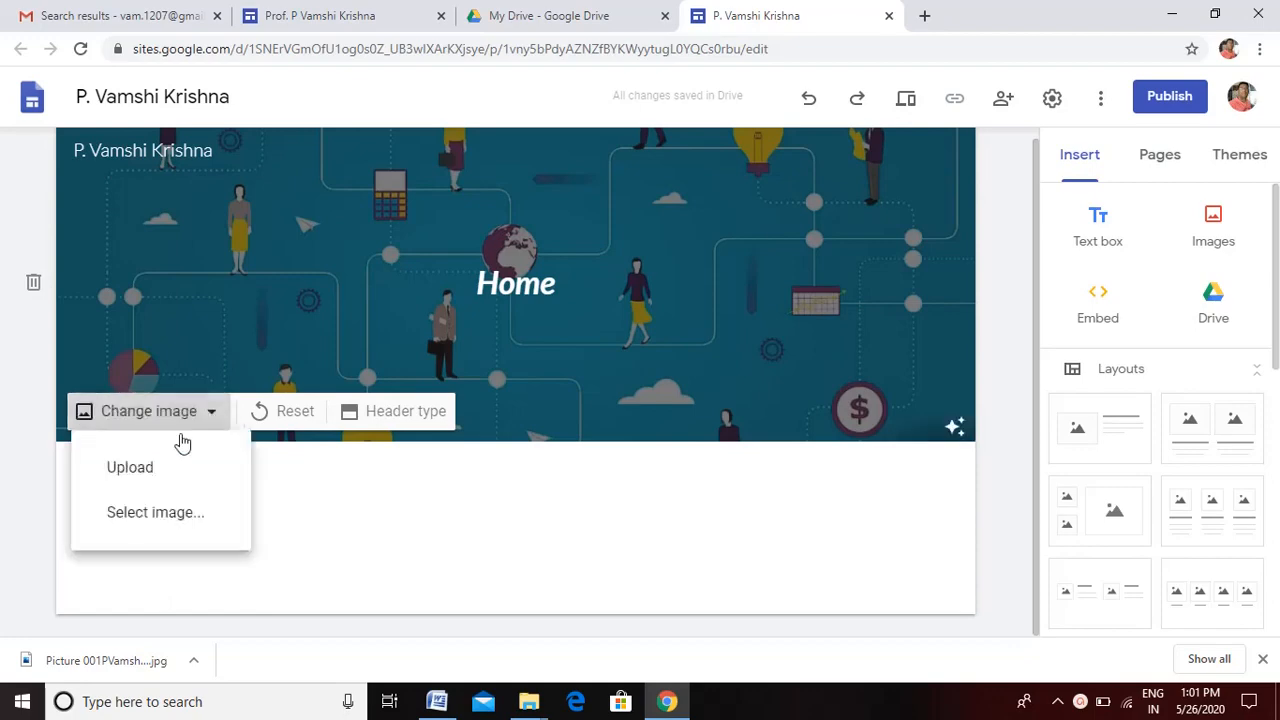
pyautogui.click(146, 478)
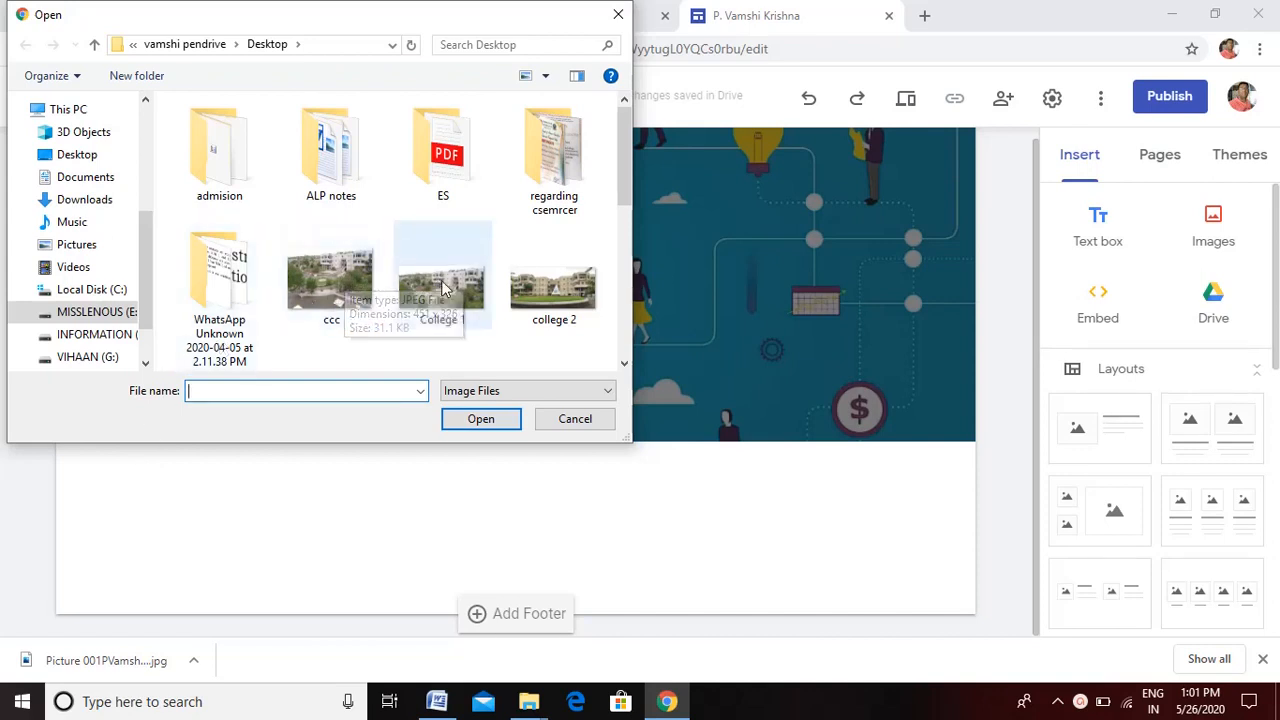
pyautogui.click(337, 275)
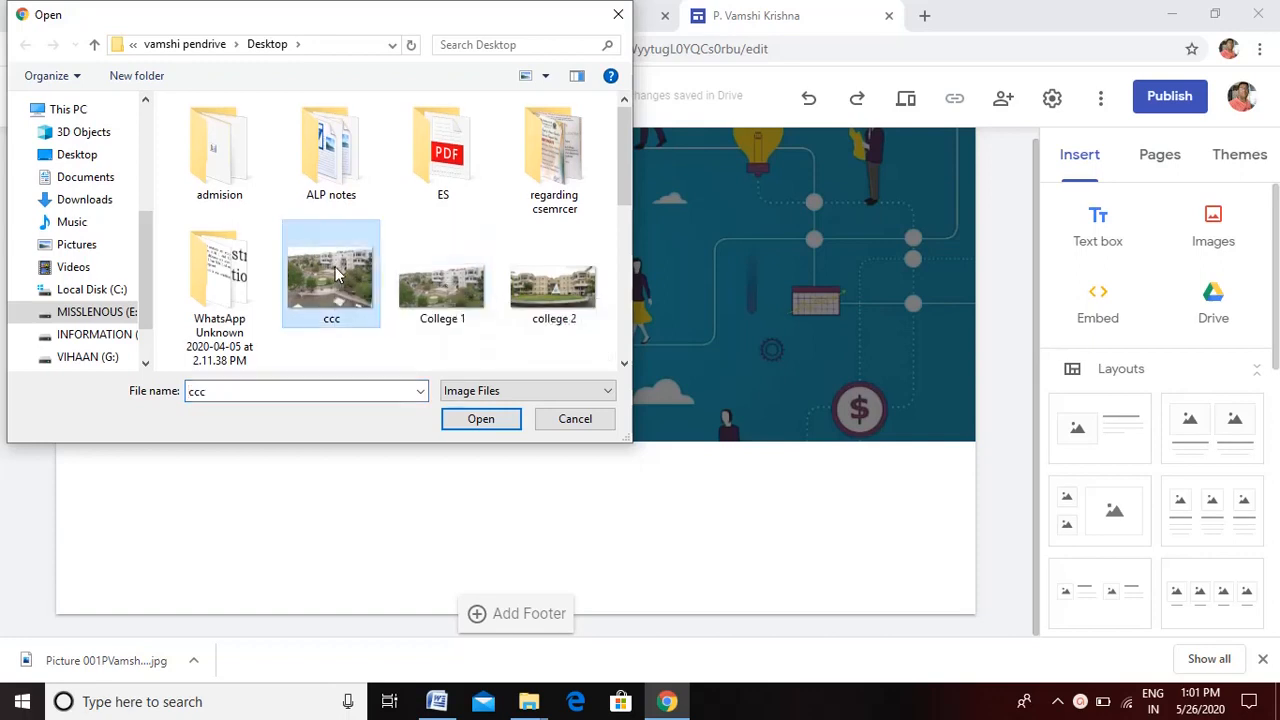
pyautogui.click(478, 421)
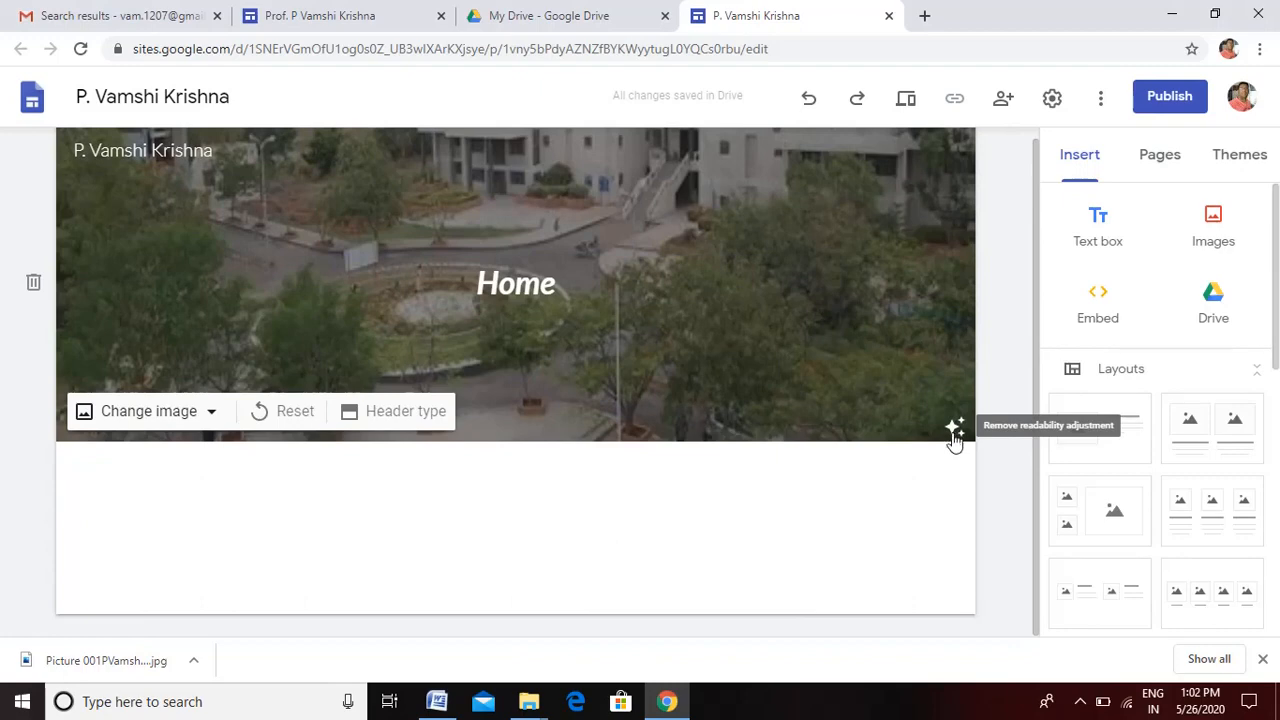
pyautogui.click(954, 430)
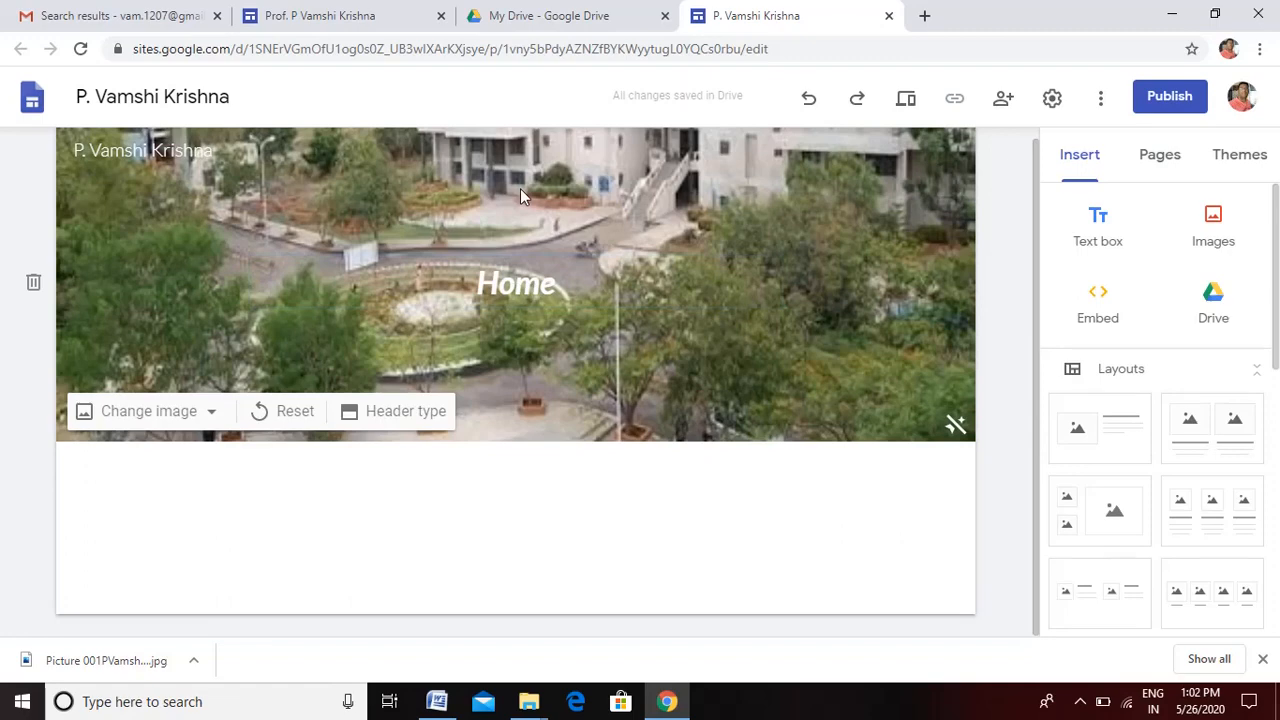
pyautogui.click(955, 428)
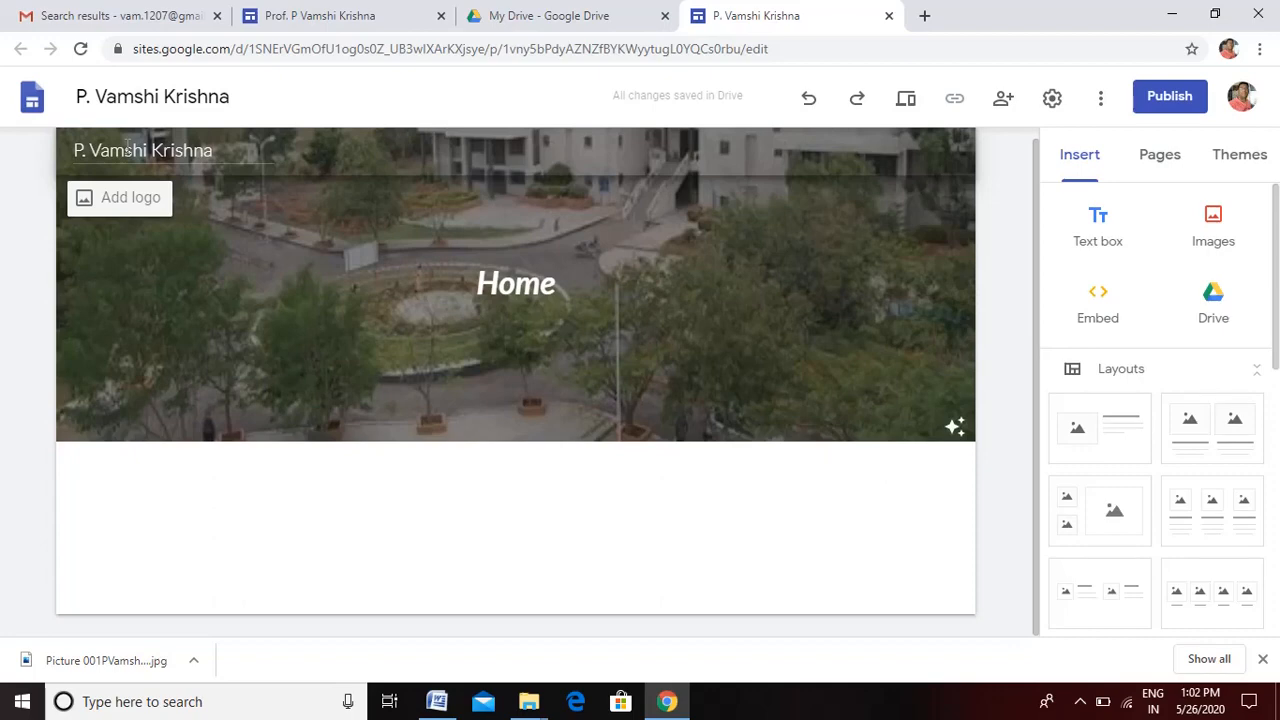
# Step: Upload the image headerlogo as the site logo and close the brand image settings
pyautogui.click(127, 199)
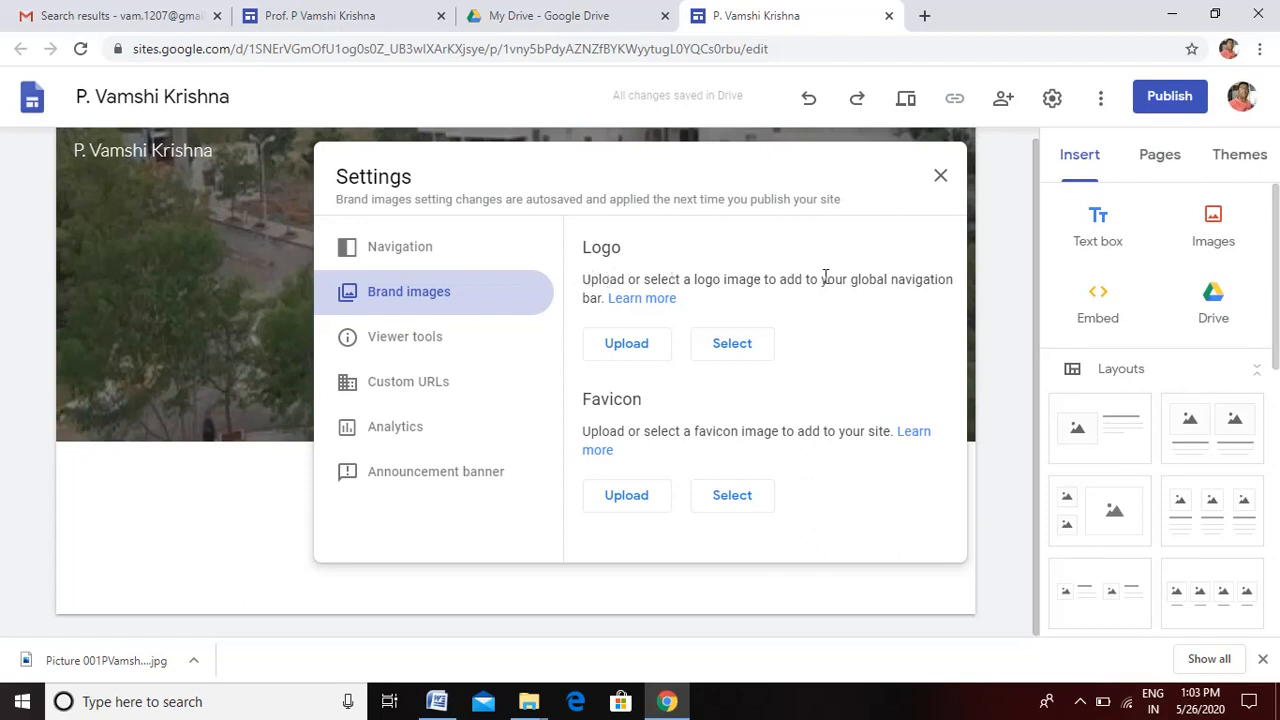
pyautogui.click(627, 345)
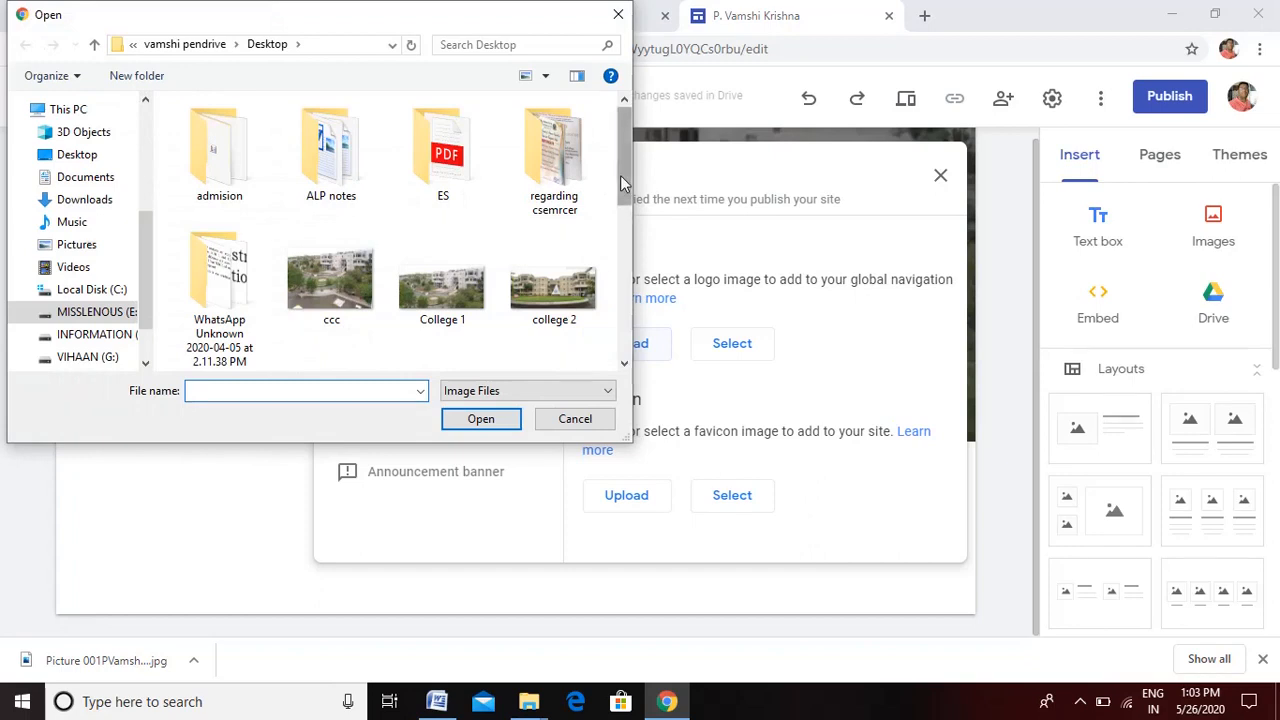
pyautogui.moveTo(620, 175); pyautogui.dragTo(630, 265)
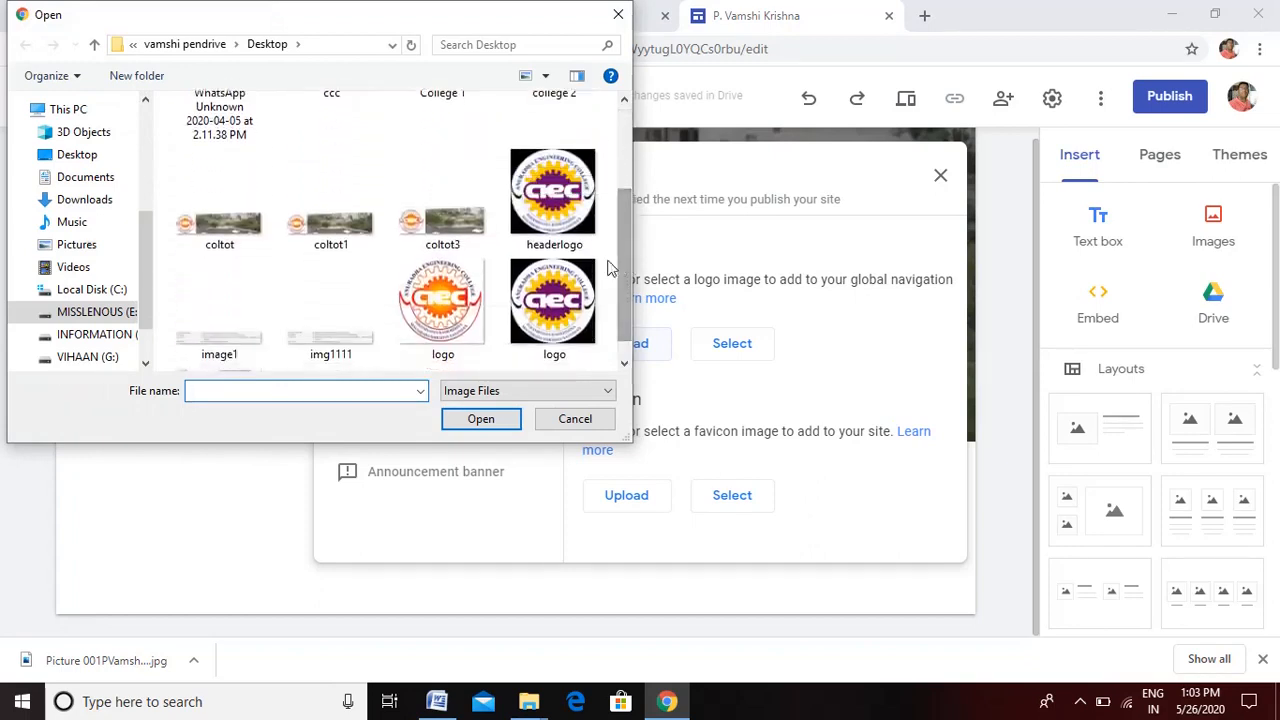
pyautogui.click(551, 190)
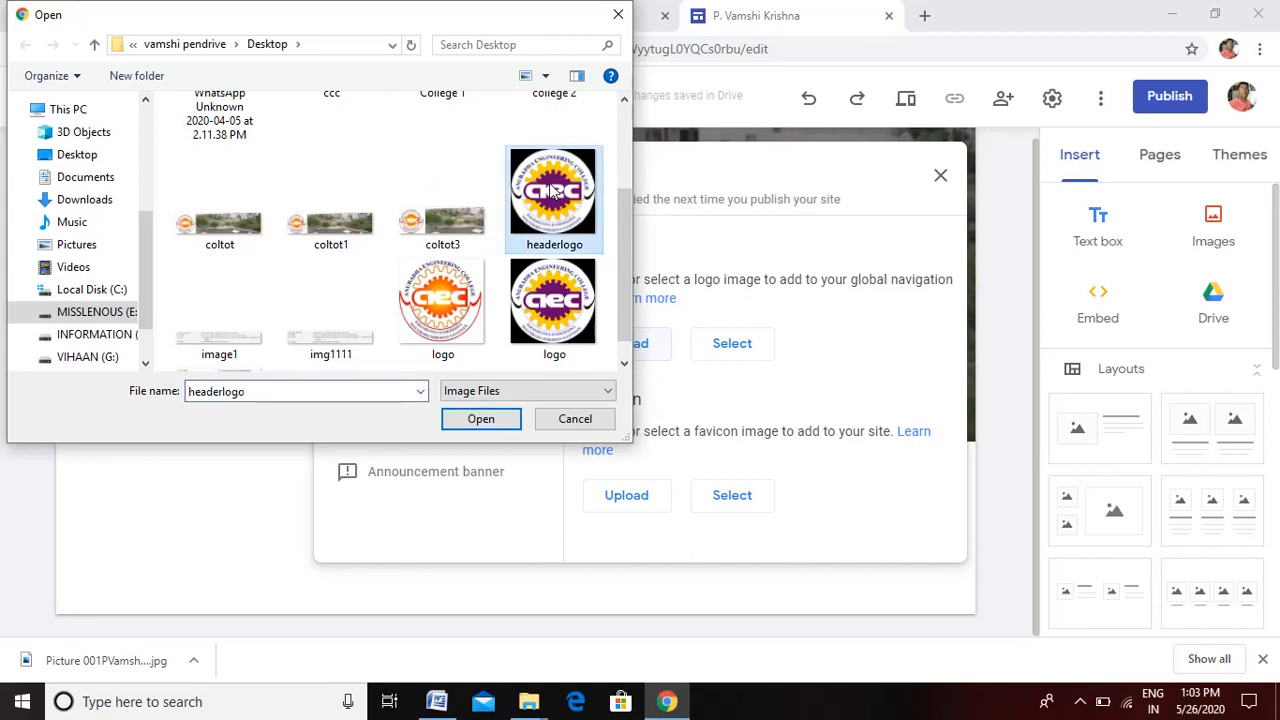
pyautogui.click(480, 419)
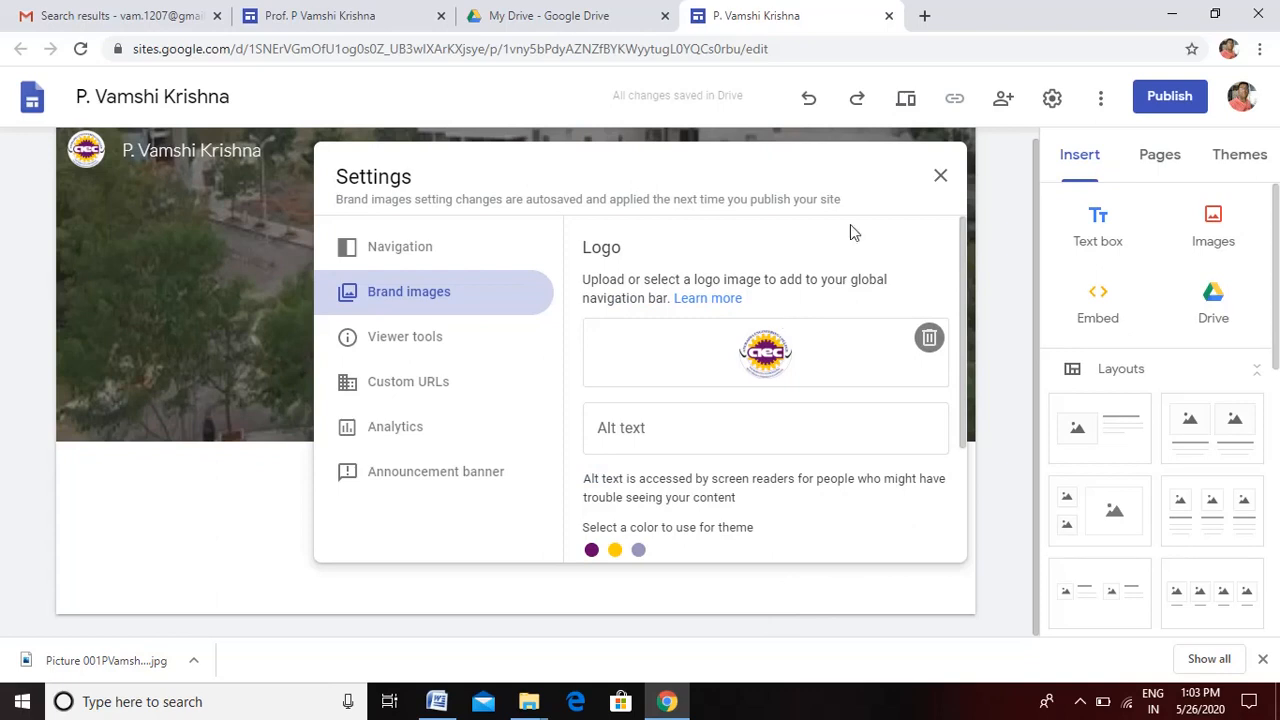
pyautogui.click(941, 180)
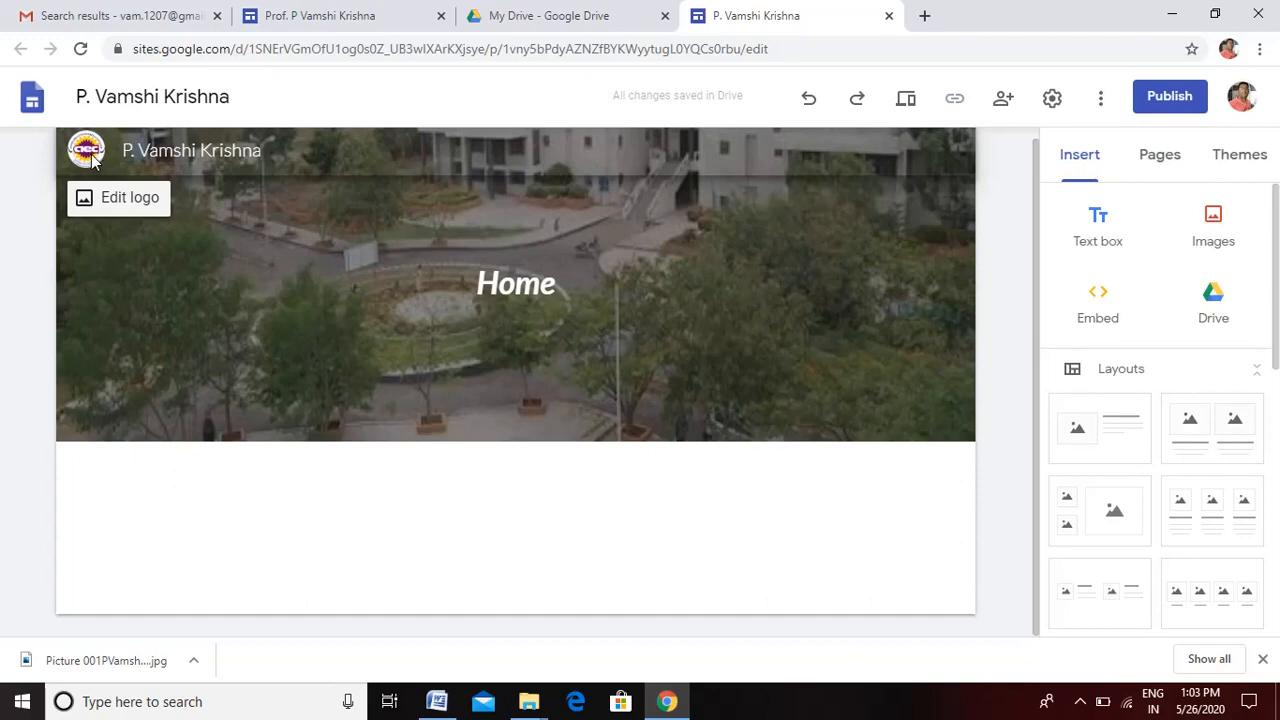
pyautogui.moveTo(427, 234)
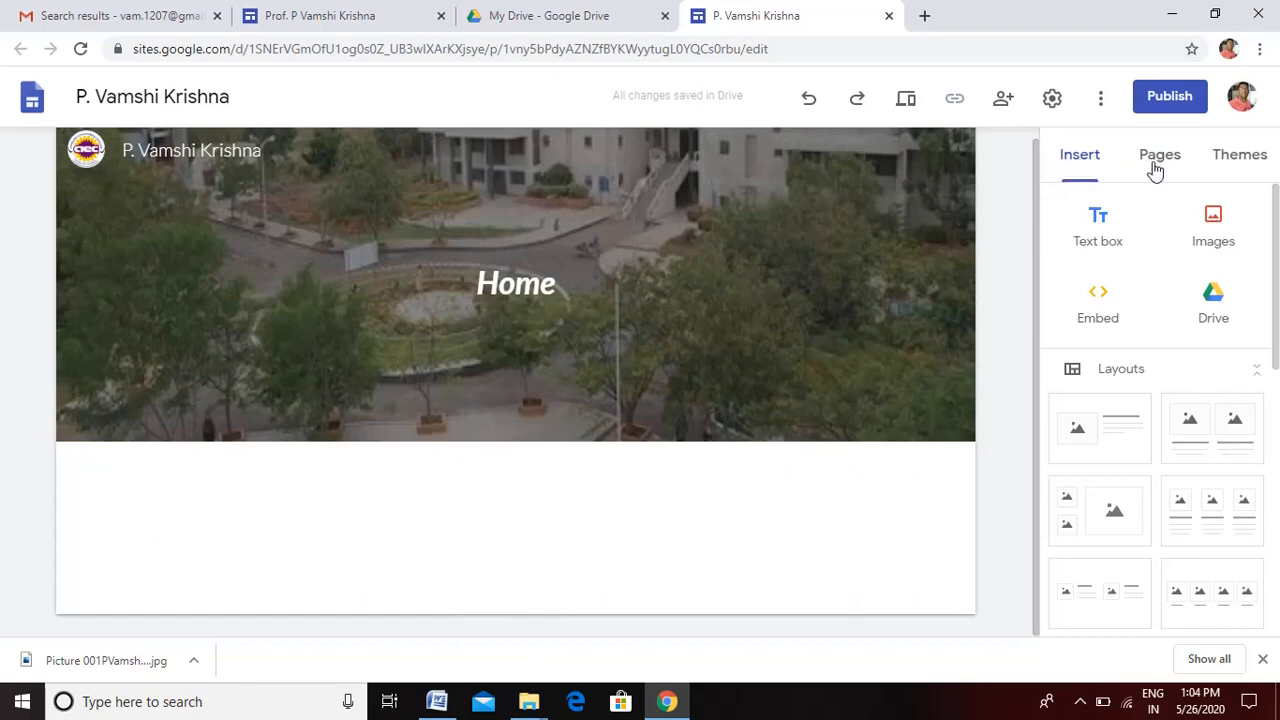
# Step: Try the Aristotle theme on the site with its blue and green accent colours
pyautogui.click(1241, 163)
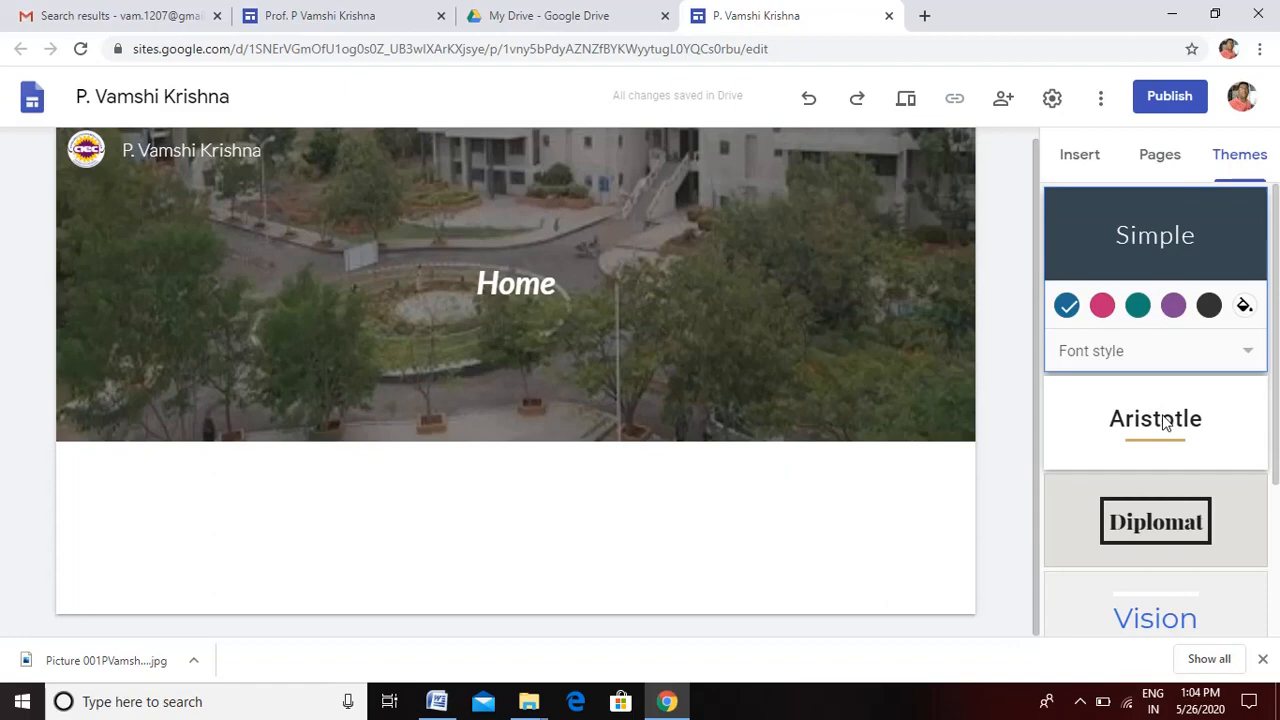
pyautogui.moveTo(1163, 422); pyautogui.dragTo(1100, 417)
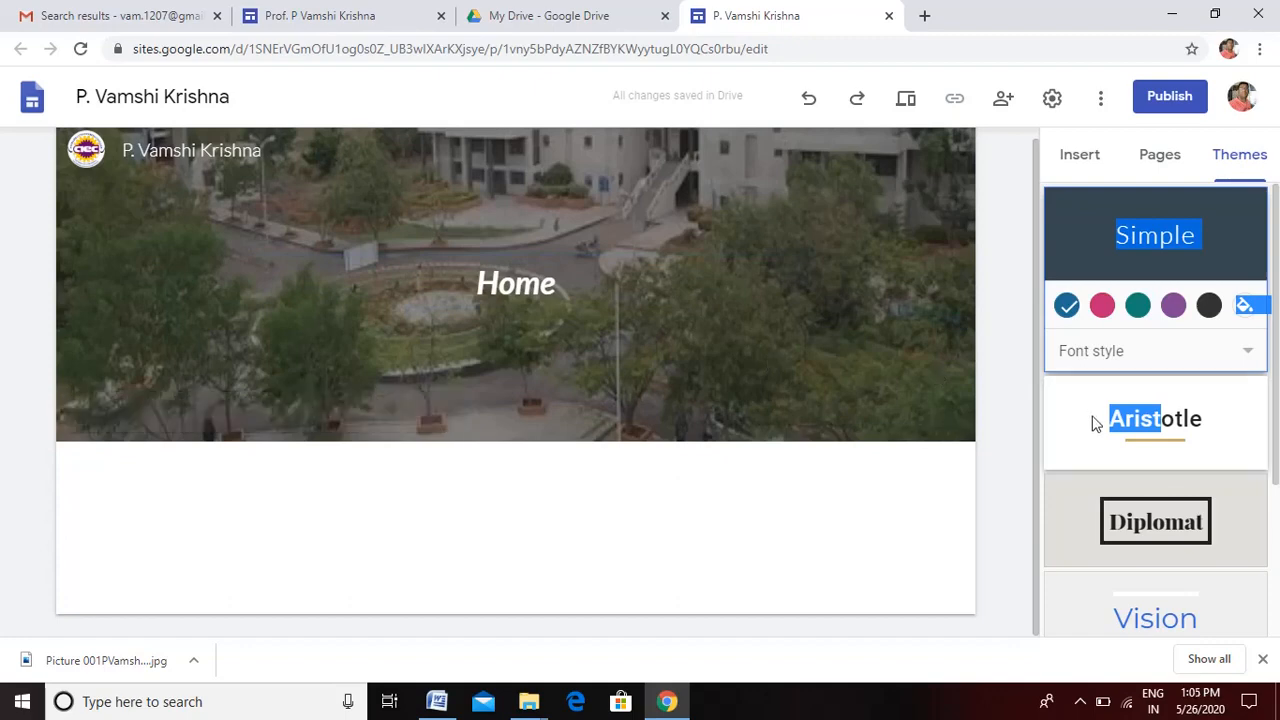
pyautogui.click(1147, 427)
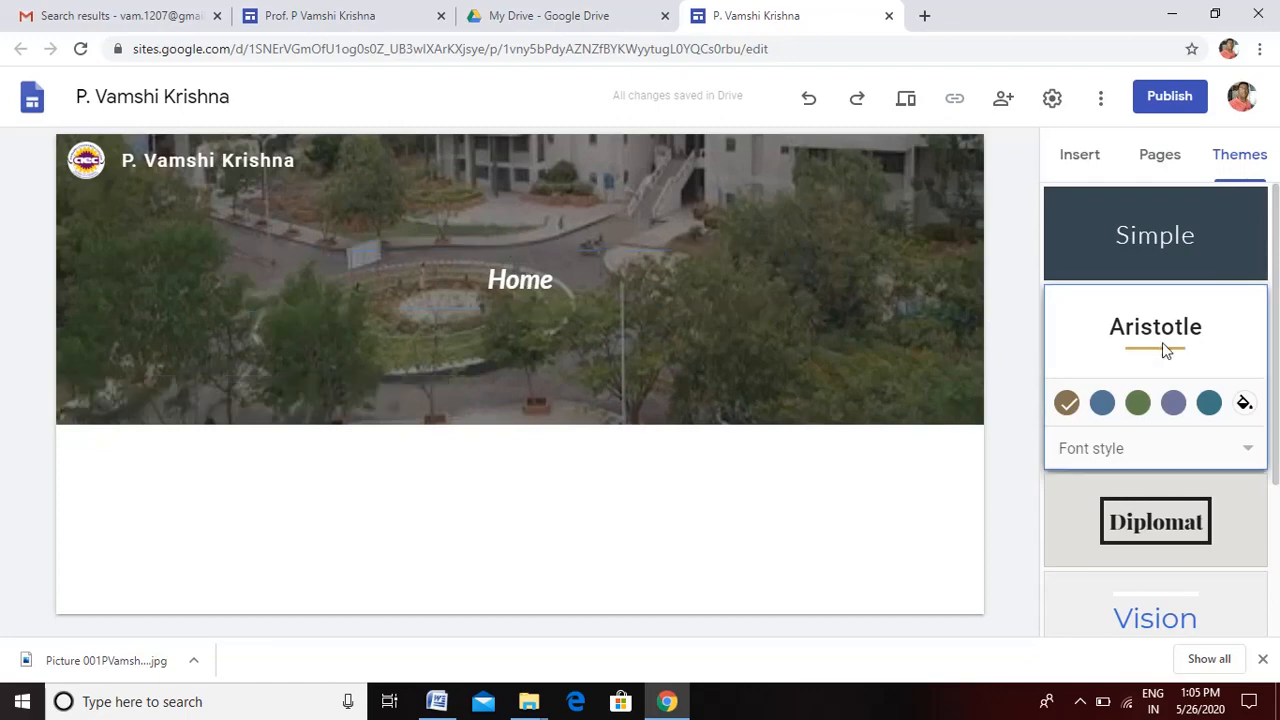
pyautogui.click(1103, 403)
pyautogui.click(1146, 406)
# Step: Try out the Diplomat, Vision and Level themes on the site one after another
pyautogui.click(1157, 507)
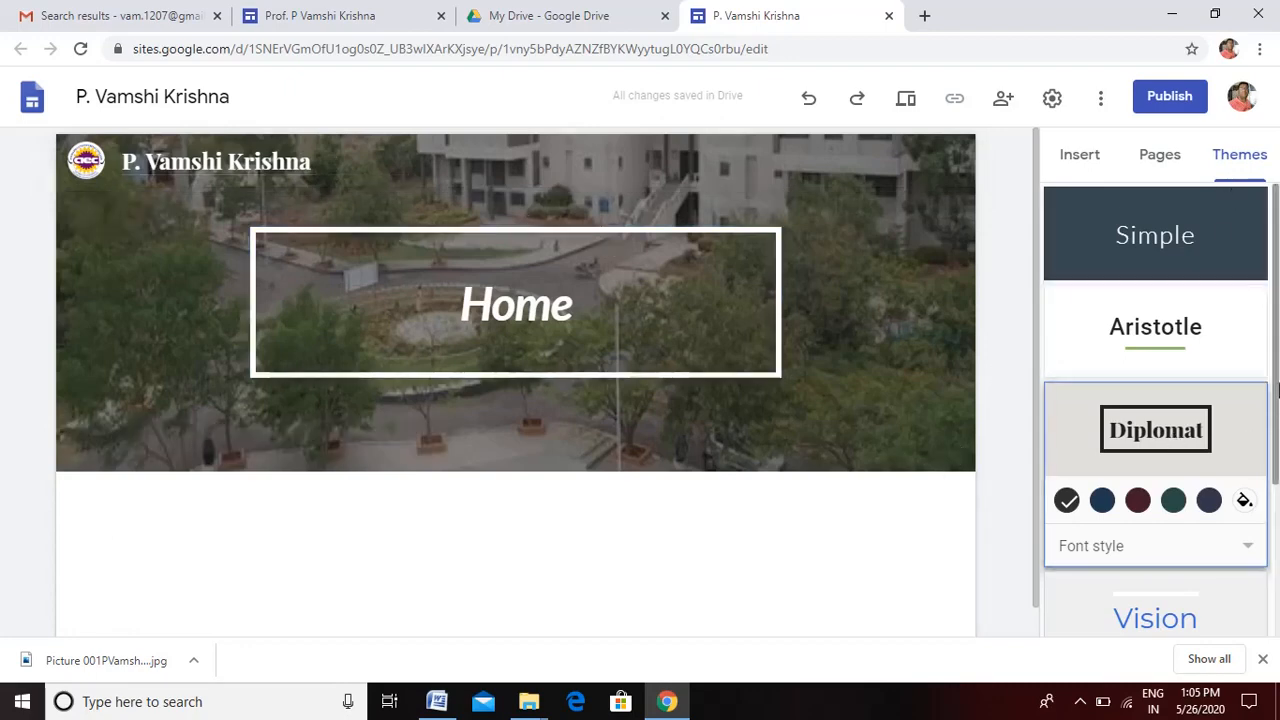
pyautogui.moveTo(1277, 390); pyautogui.dragTo(1277, 490)
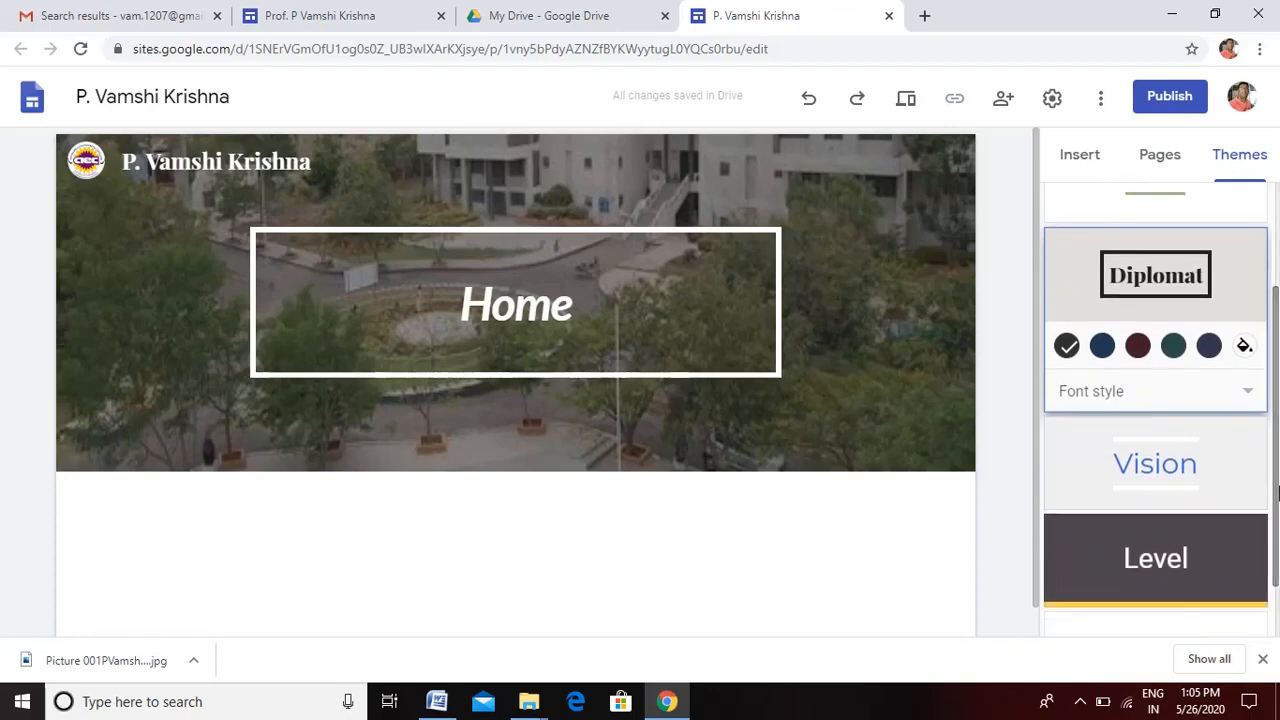
pyautogui.click(1152, 458)
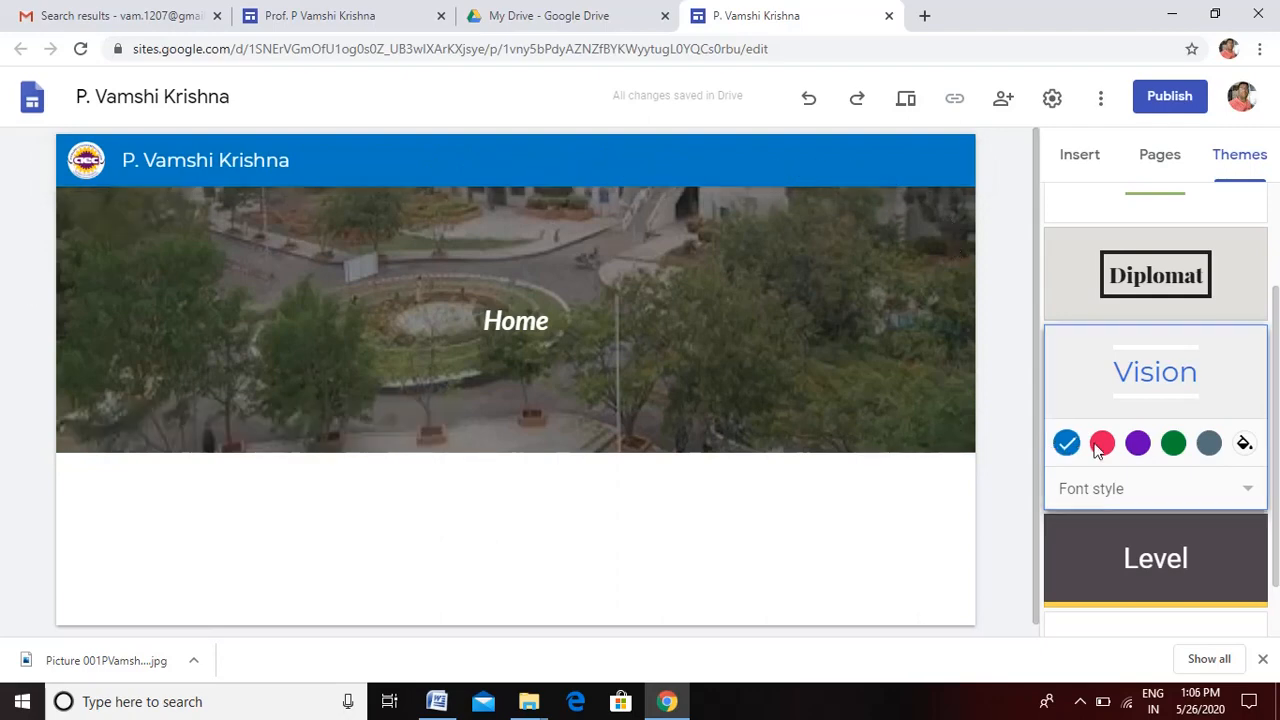
pyautogui.click(1153, 559)
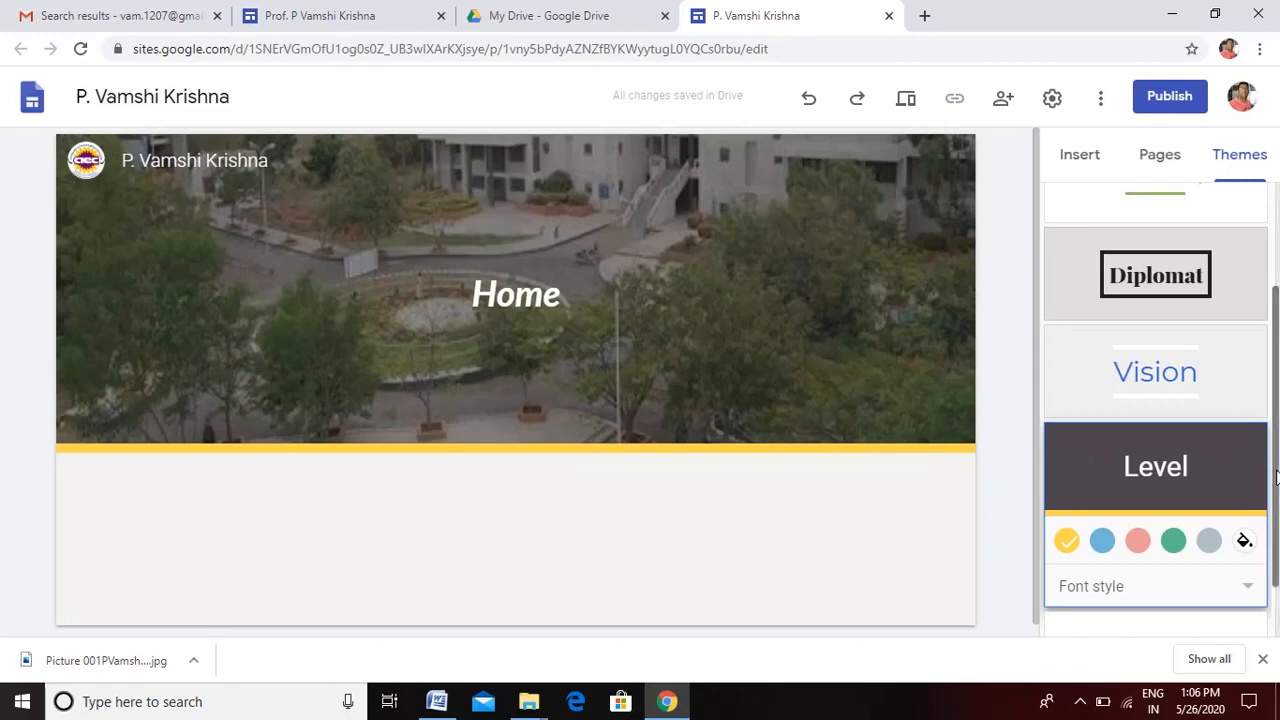
# Step: Apply the Vision theme to the site
pyautogui.scroll(3, 1140, 238)
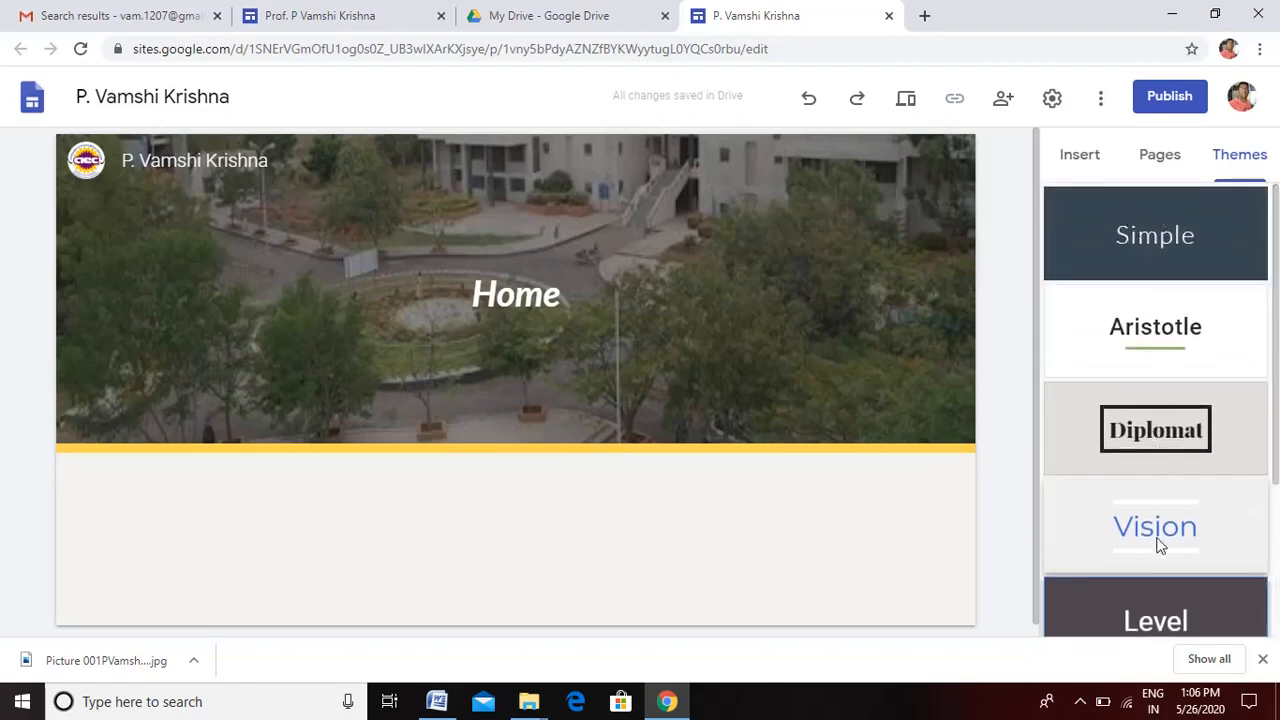
pyautogui.scroll(-3, 1276, 487)
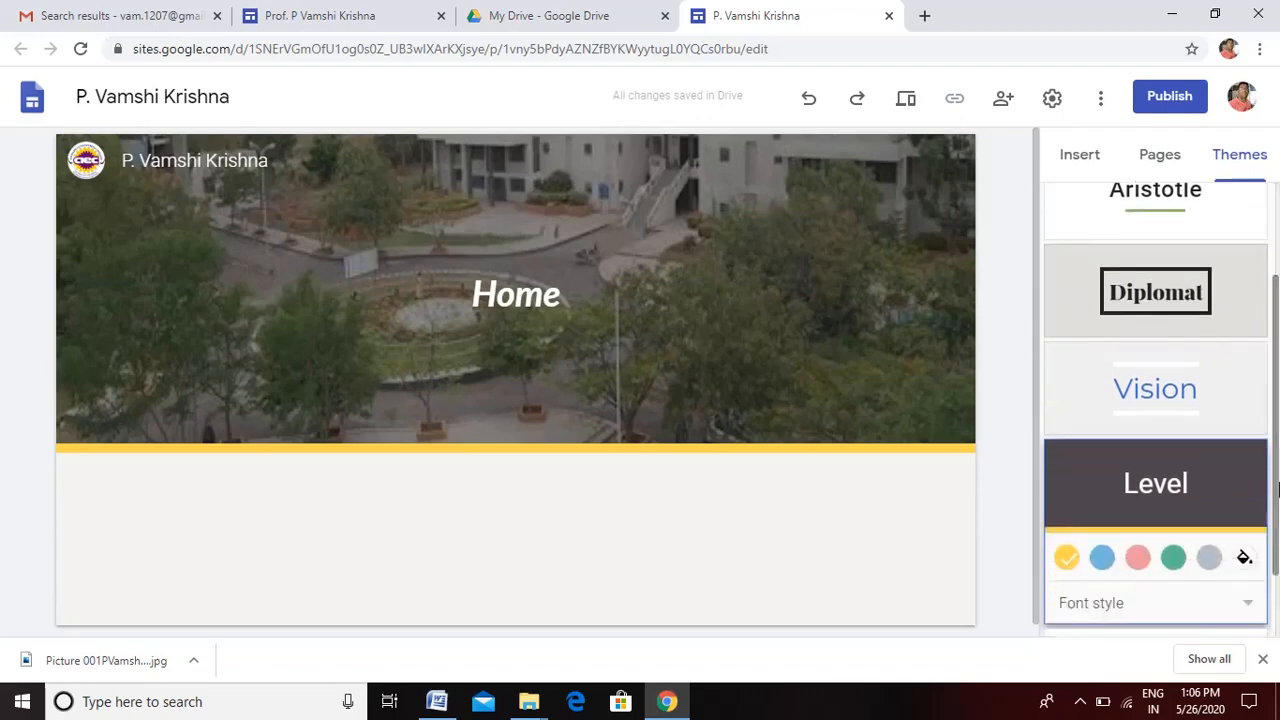
pyautogui.click(1188, 403)
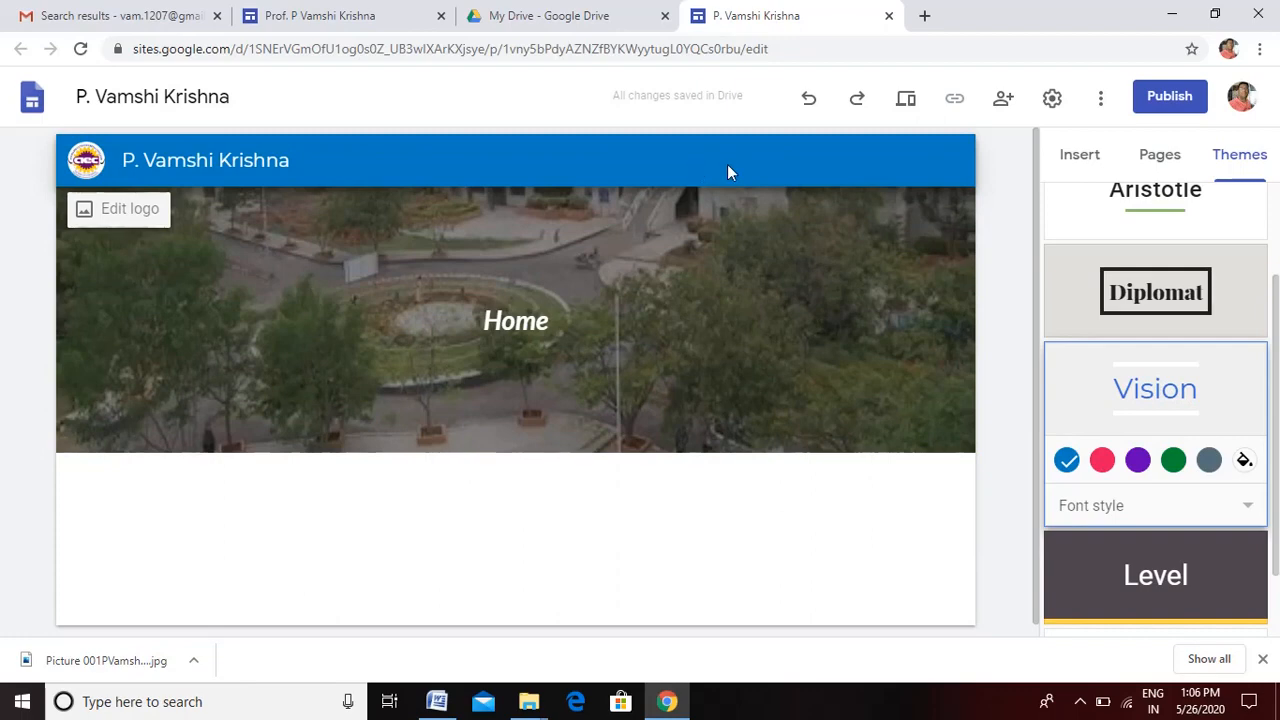
# Step: Try the pink, purple and green colours of the Vision theme
pyautogui.click(1103, 462)
pyautogui.click(1138, 460)
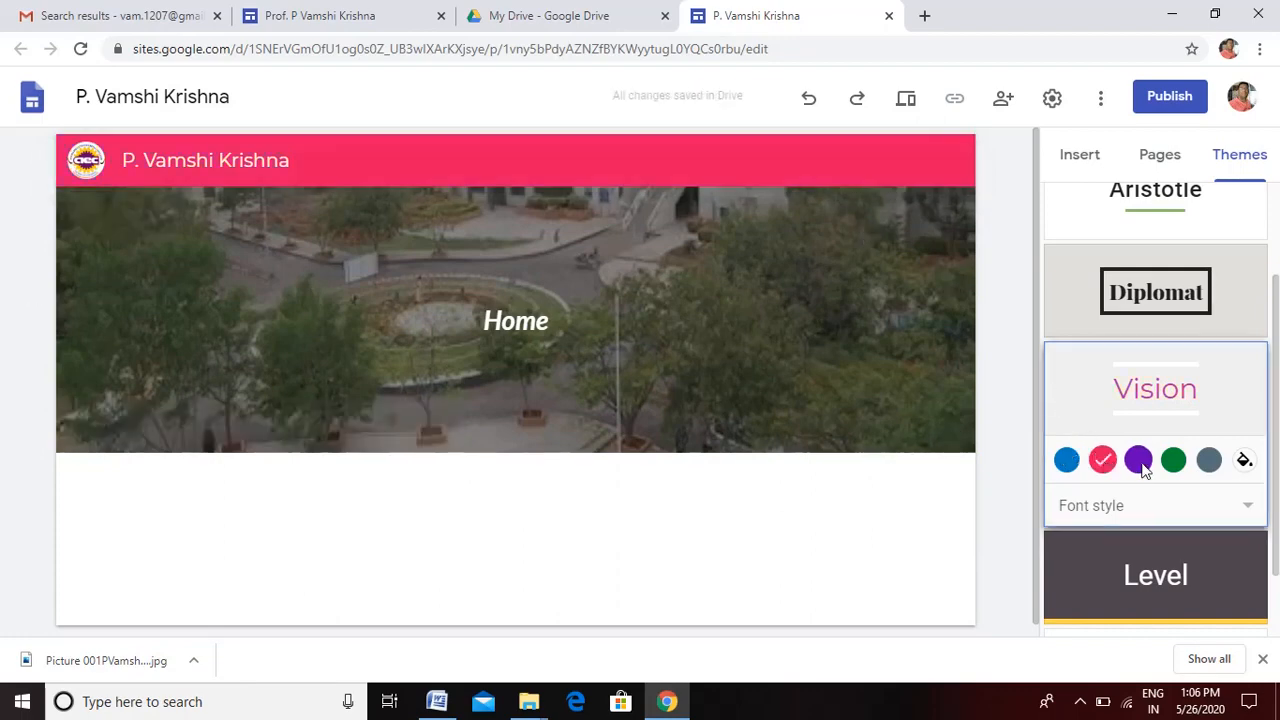
pyautogui.click(1182, 469)
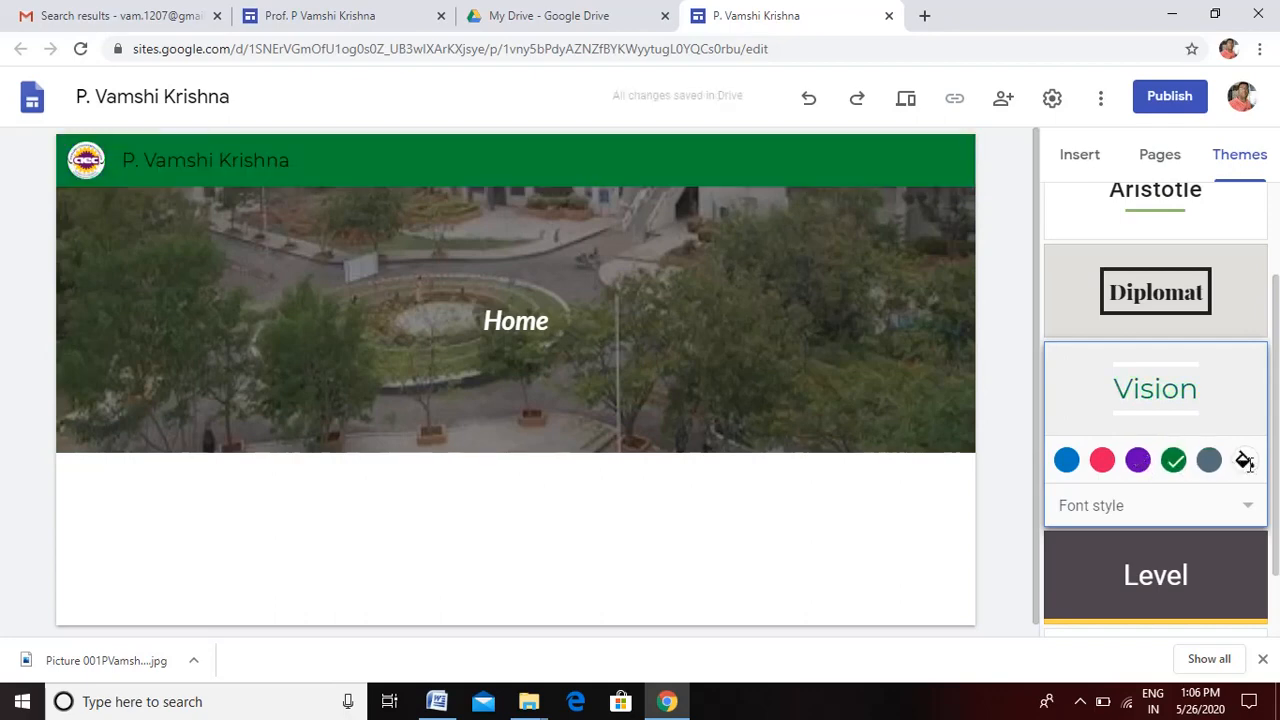
# Step: Try custom colours for the Vision theme, from dark red #562929 and #4e1f1f to dark green #1f4e3b
pyautogui.click(1245, 461)
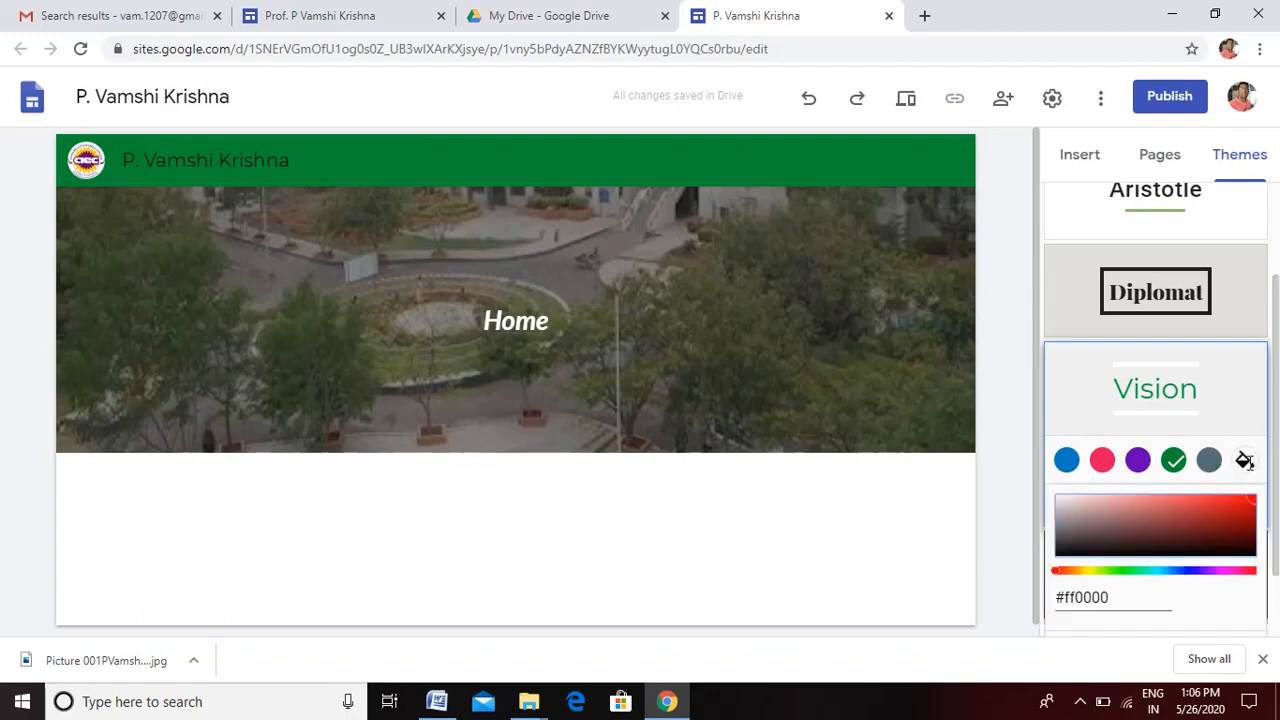
pyautogui.click(1159, 536)
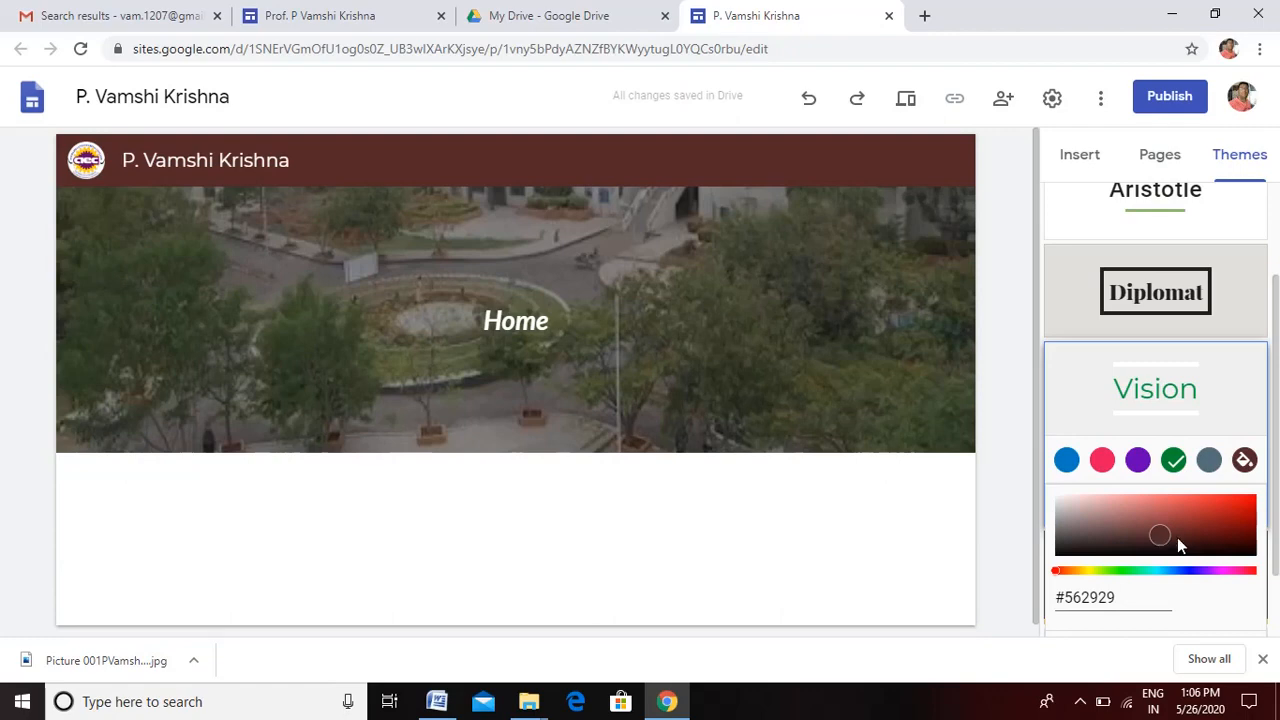
pyautogui.click(1177, 537)
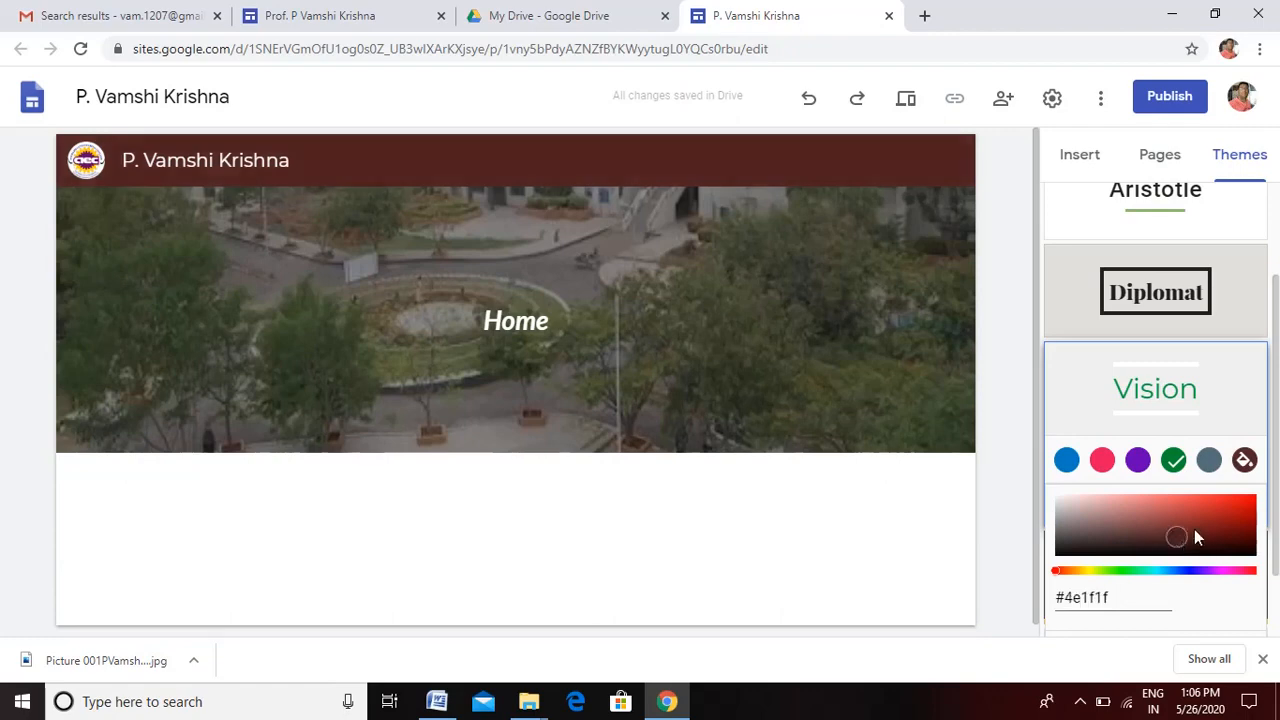
pyautogui.click(1151, 570)
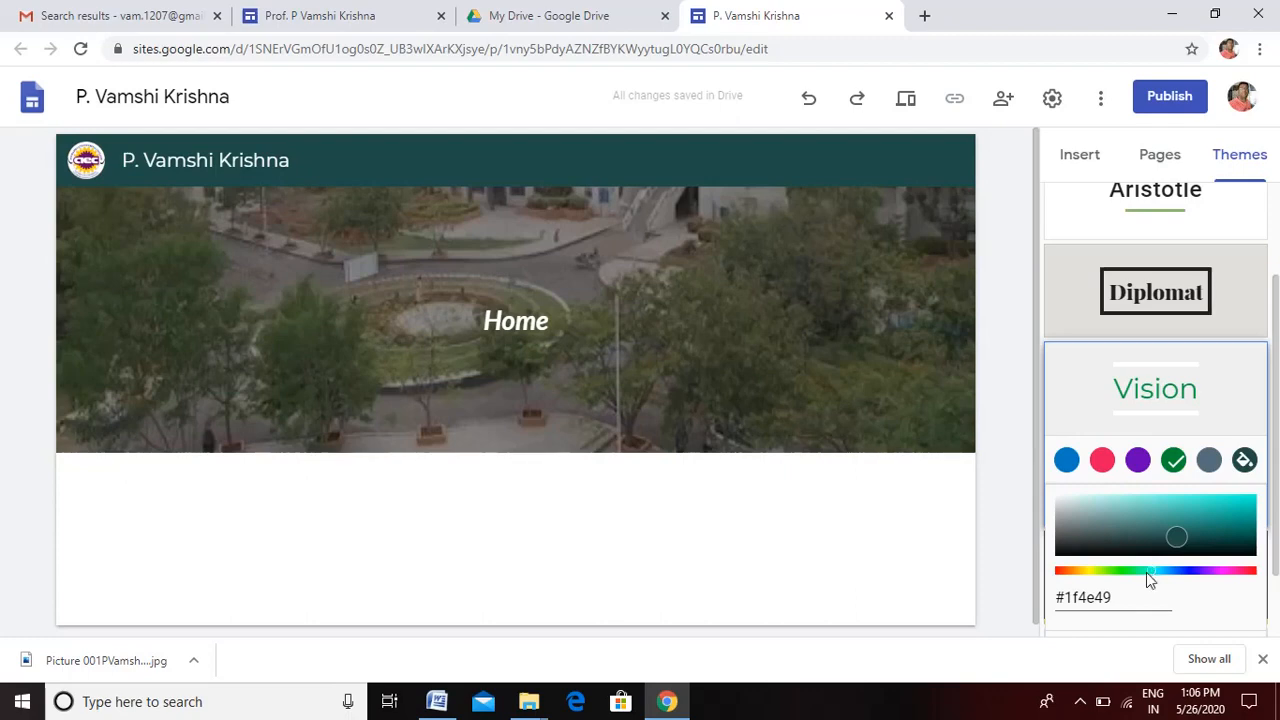
pyautogui.click(1144, 572)
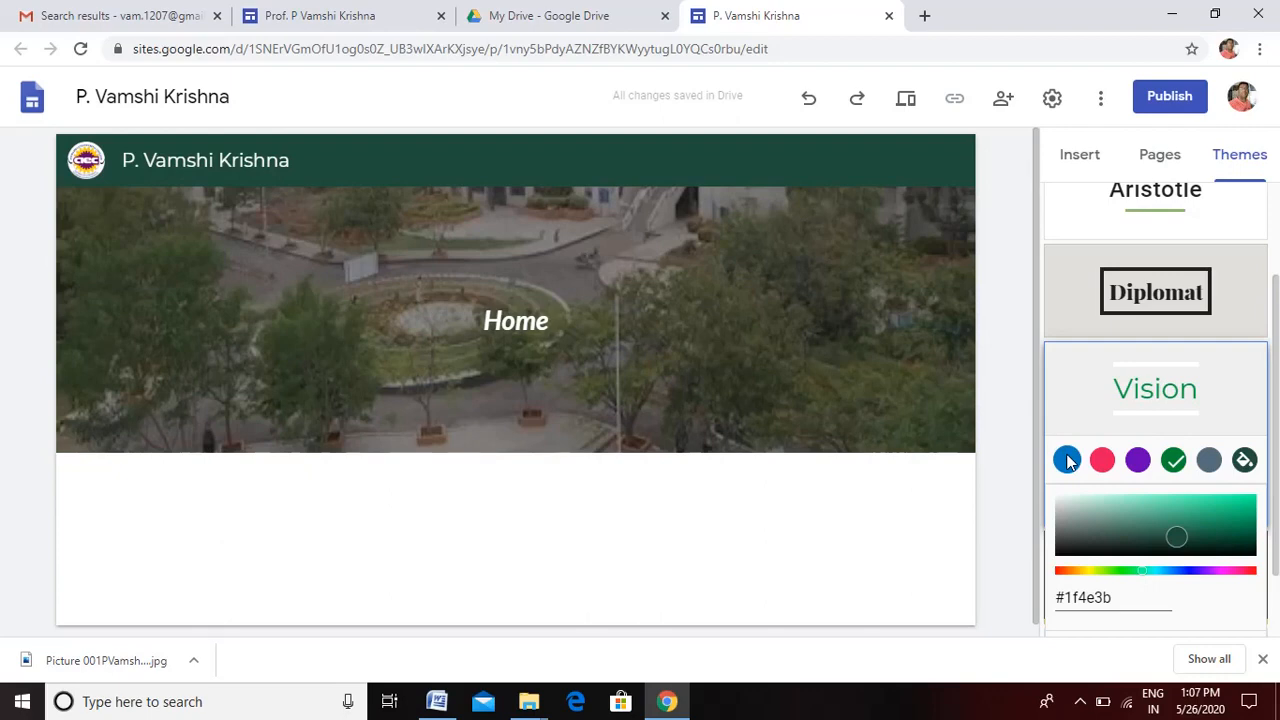
# Step: Set the Vision theme's colour to its preset blue and select the header section
pyautogui.click(1067, 460)
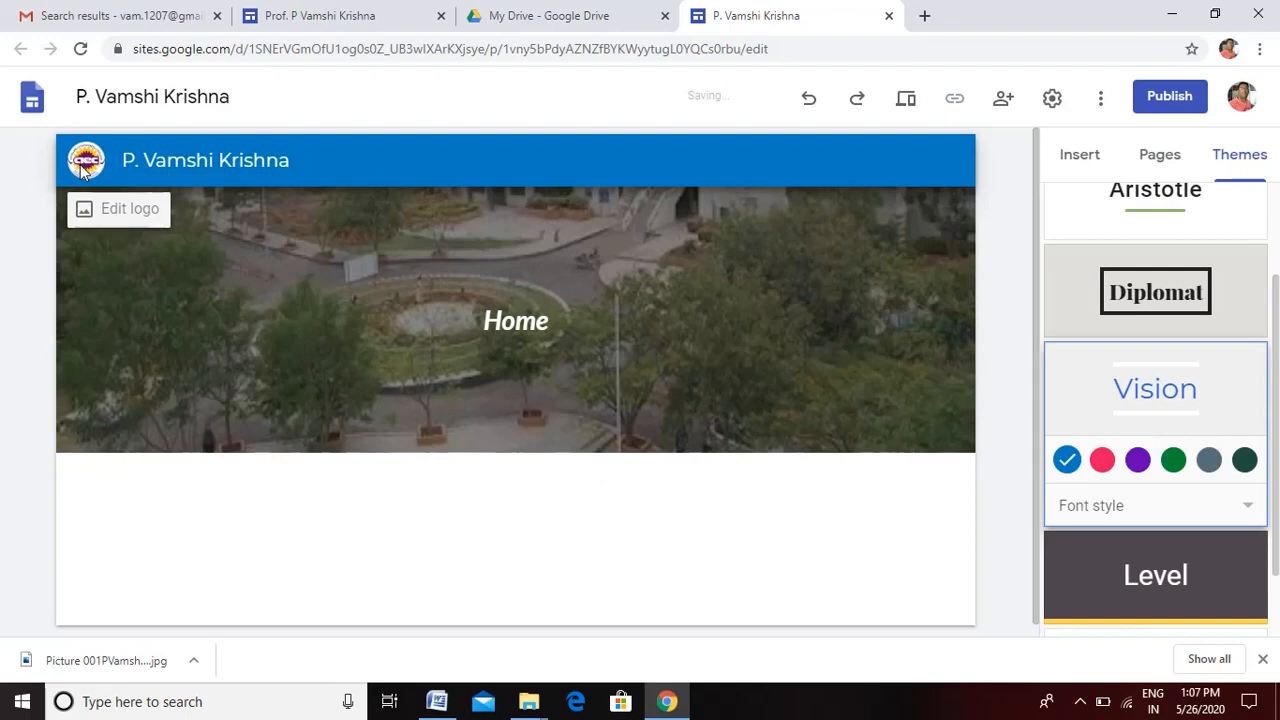
pyautogui.click(499, 276)
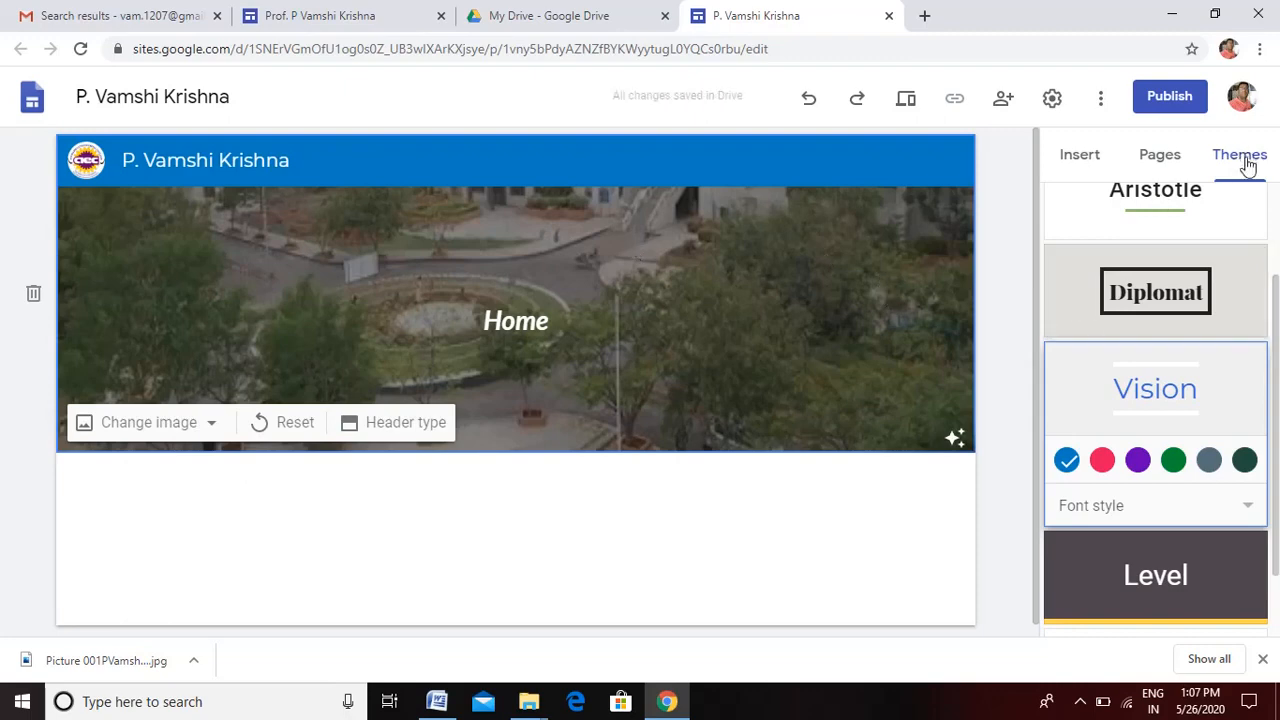
# Step: Insert the portrait photo with the orange shirt and plain background from the Desktop folder into the home page
pyautogui.click(1083, 160)
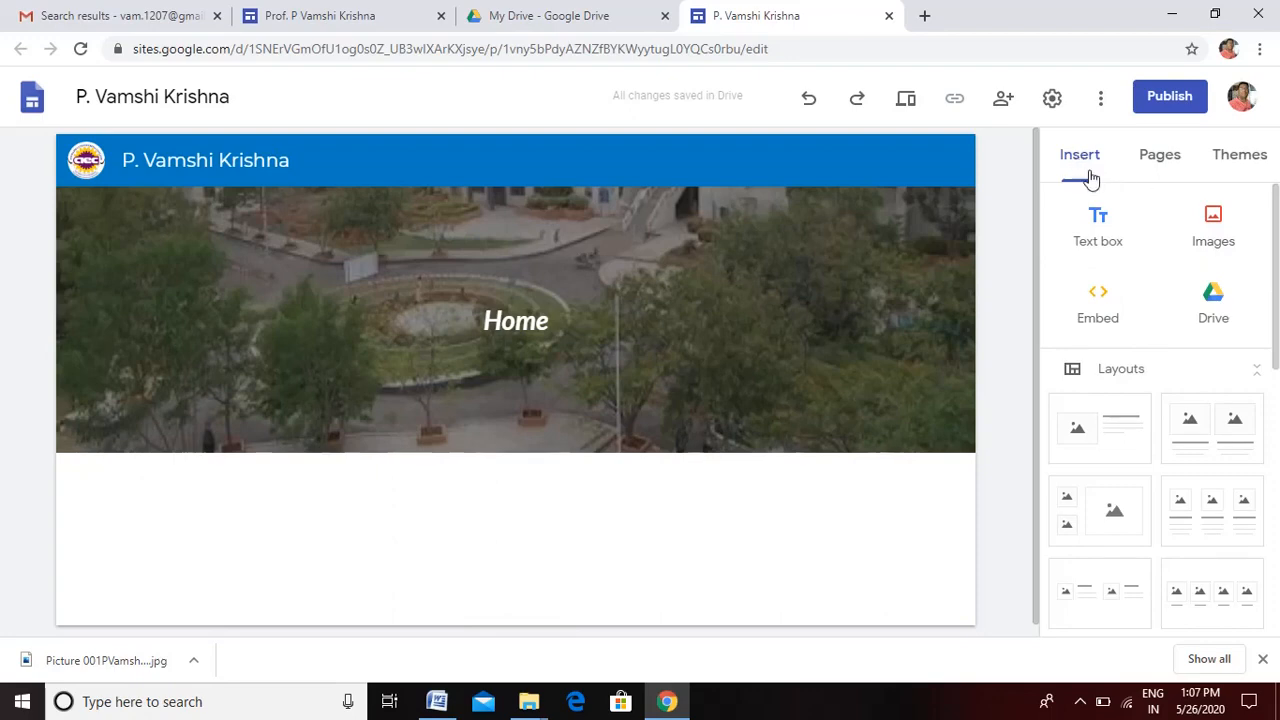
pyautogui.click(1214, 220)
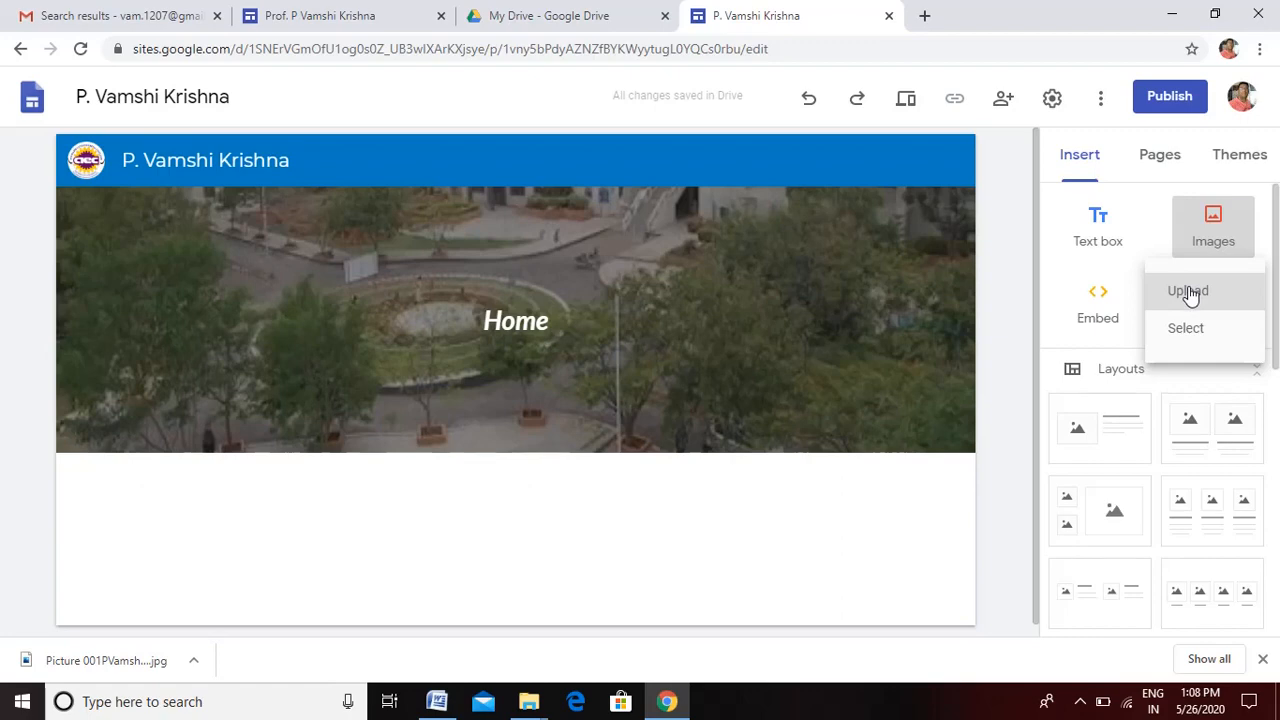
pyautogui.click(1190, 292)
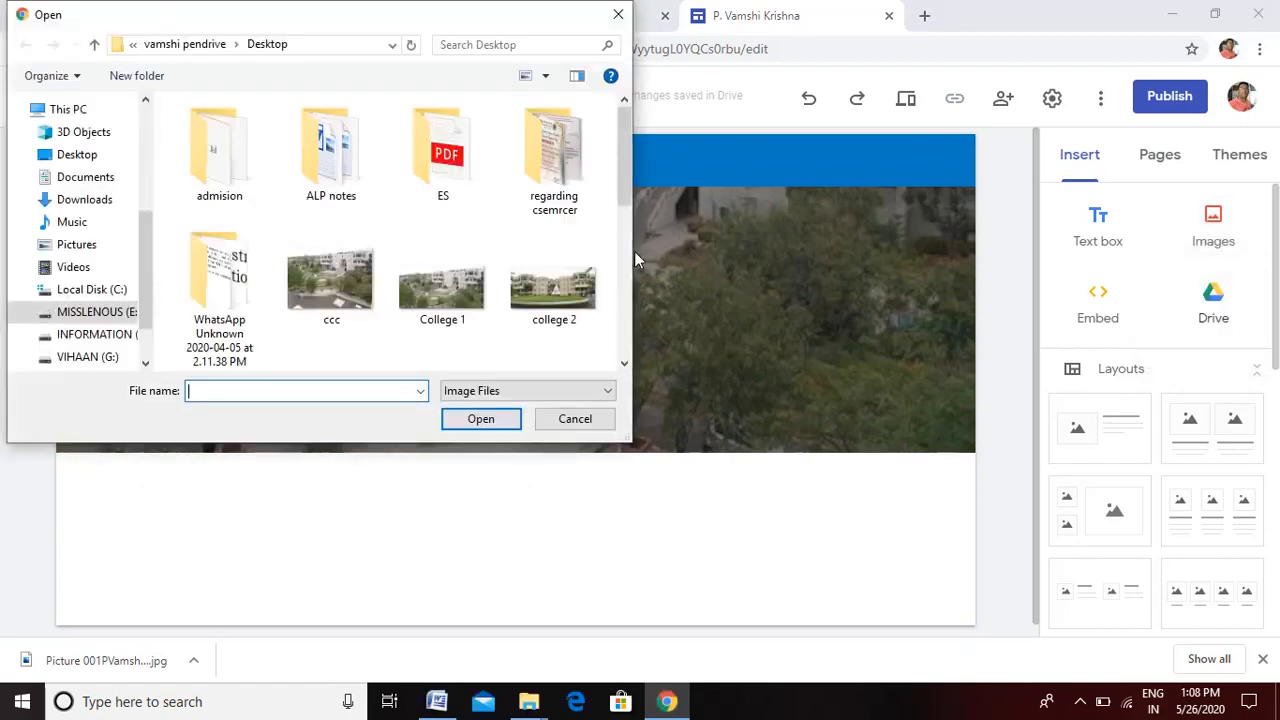
pyautogui.click(80, 157)
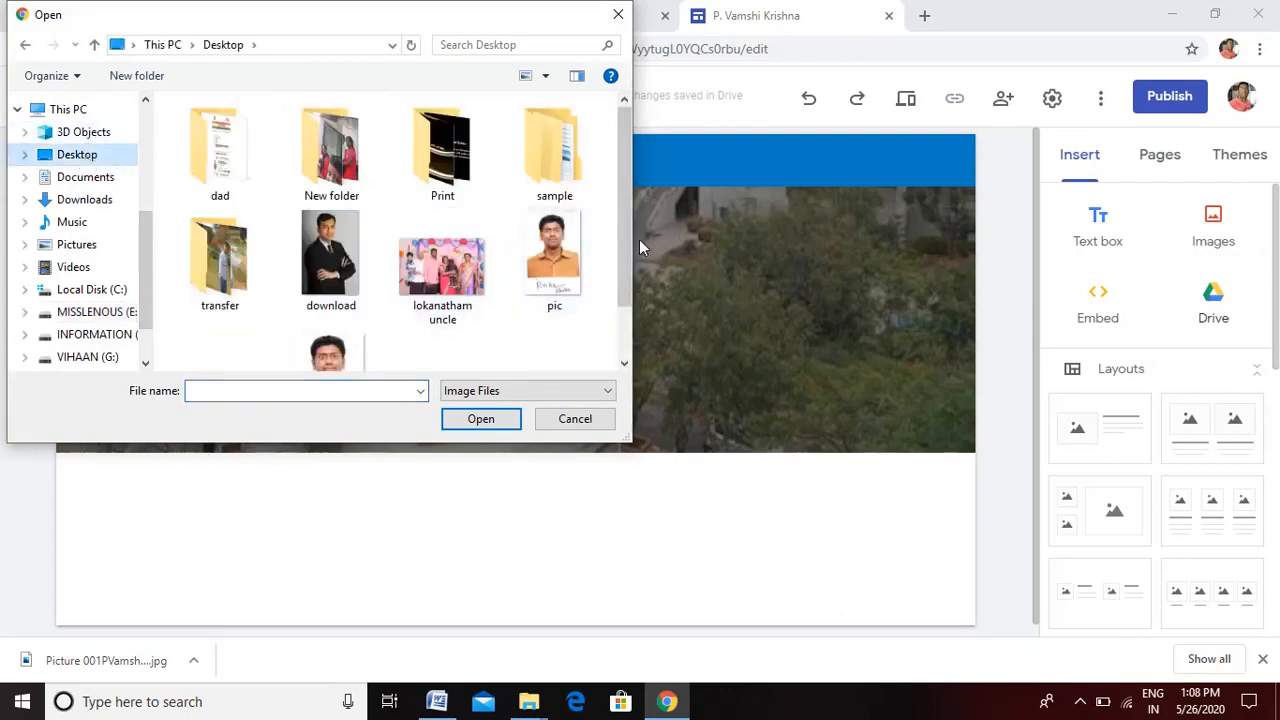
pyautogui.scroll(-1, 631, 240)
pyautogui.scroll(-2, 631, 240)
pyautogui.click(325, 313)
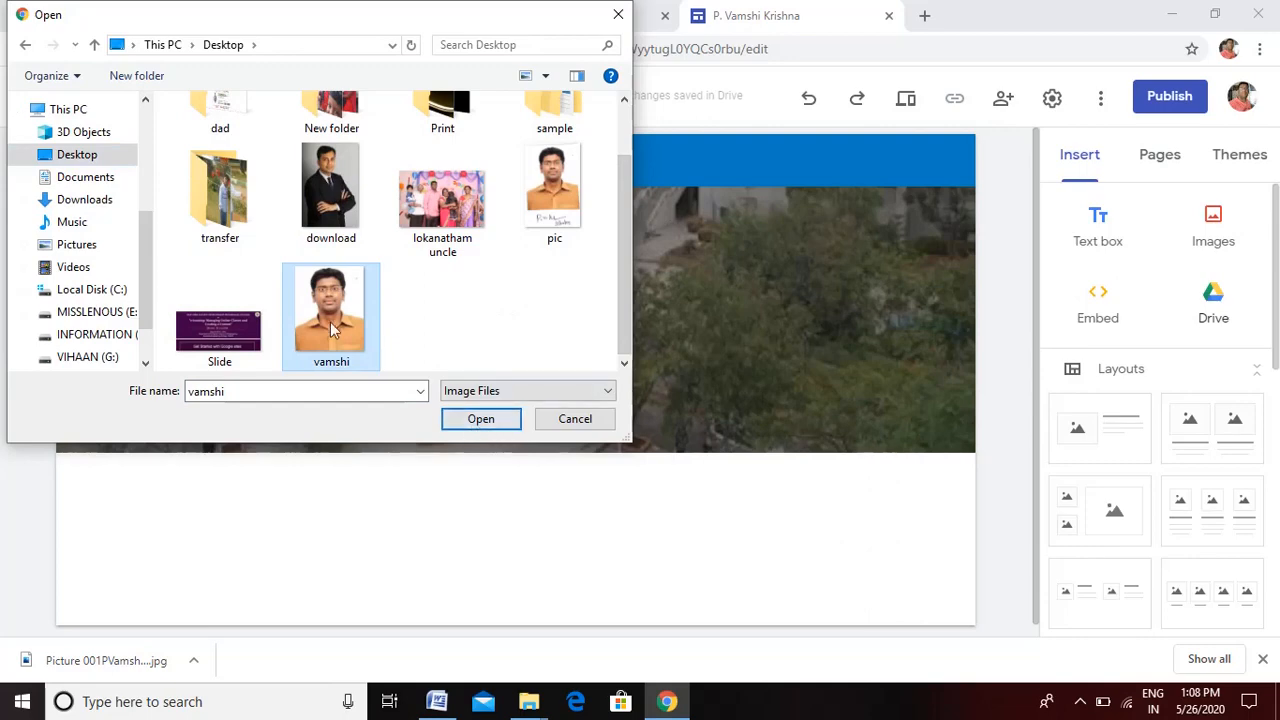
pyautogui.click(472, 419)
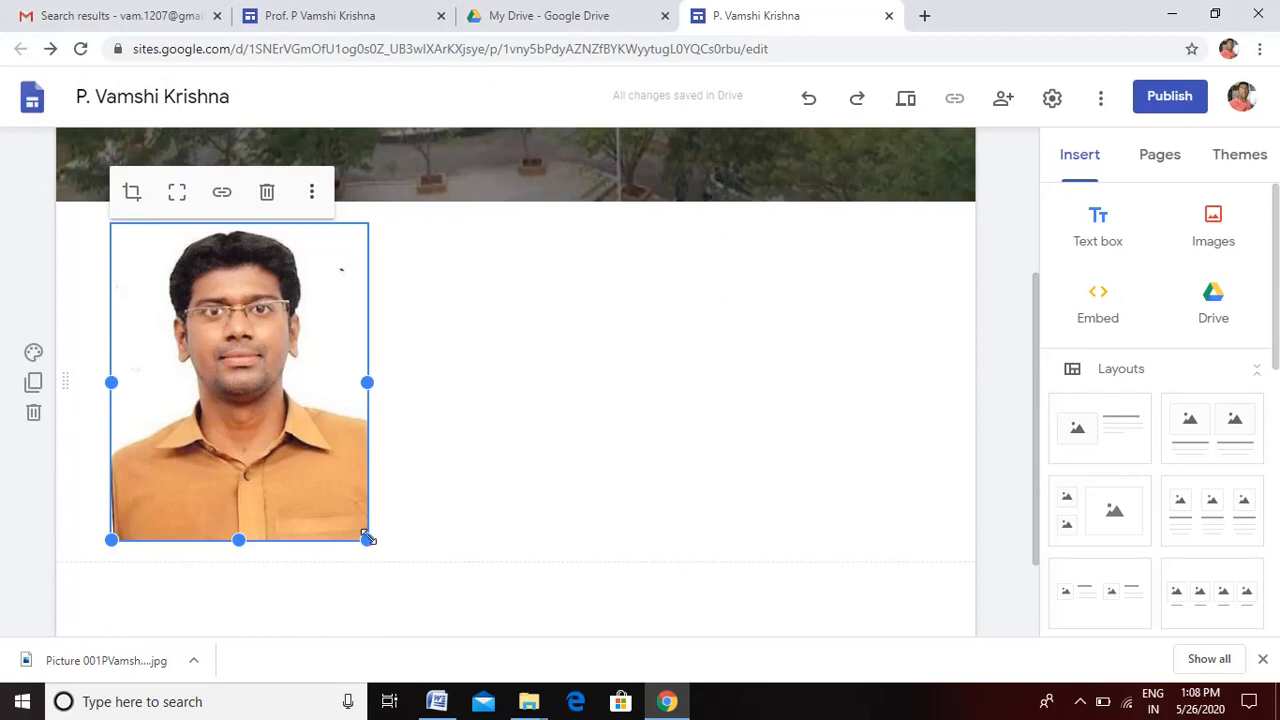
# Step: Shrink the portrait photo to roughly half its size and move it to the right end of its section
pyautogui.moveTo(367, 540); pyautogui.dragTo(167, 402)
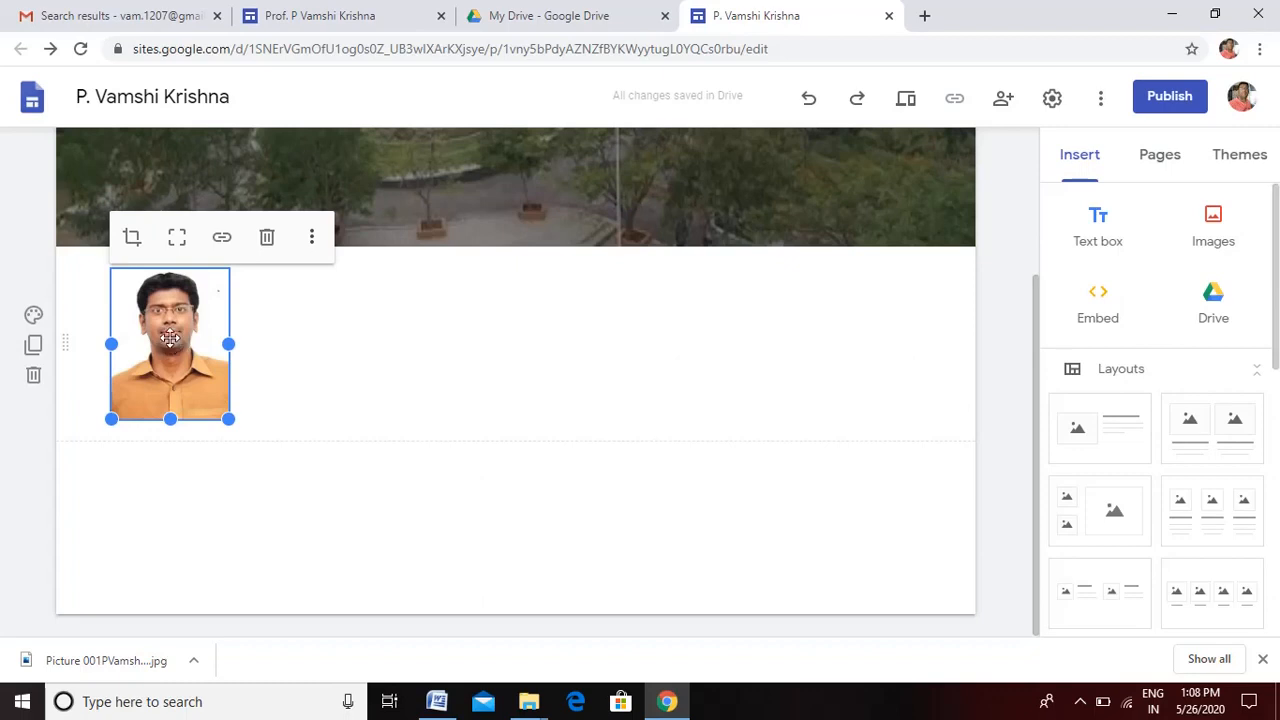
pyautogui.moveTo(170, 334); pyautogui.dragTo(880, 322)
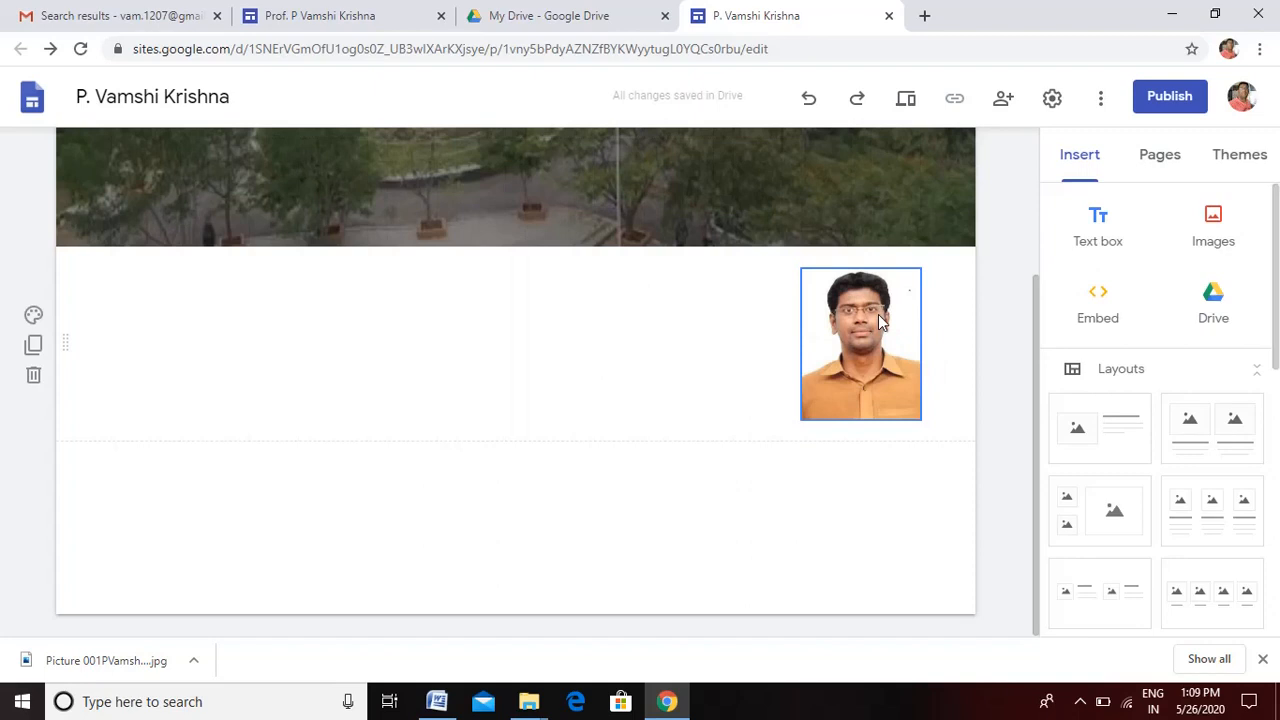
pyautogui.click(188, 333)
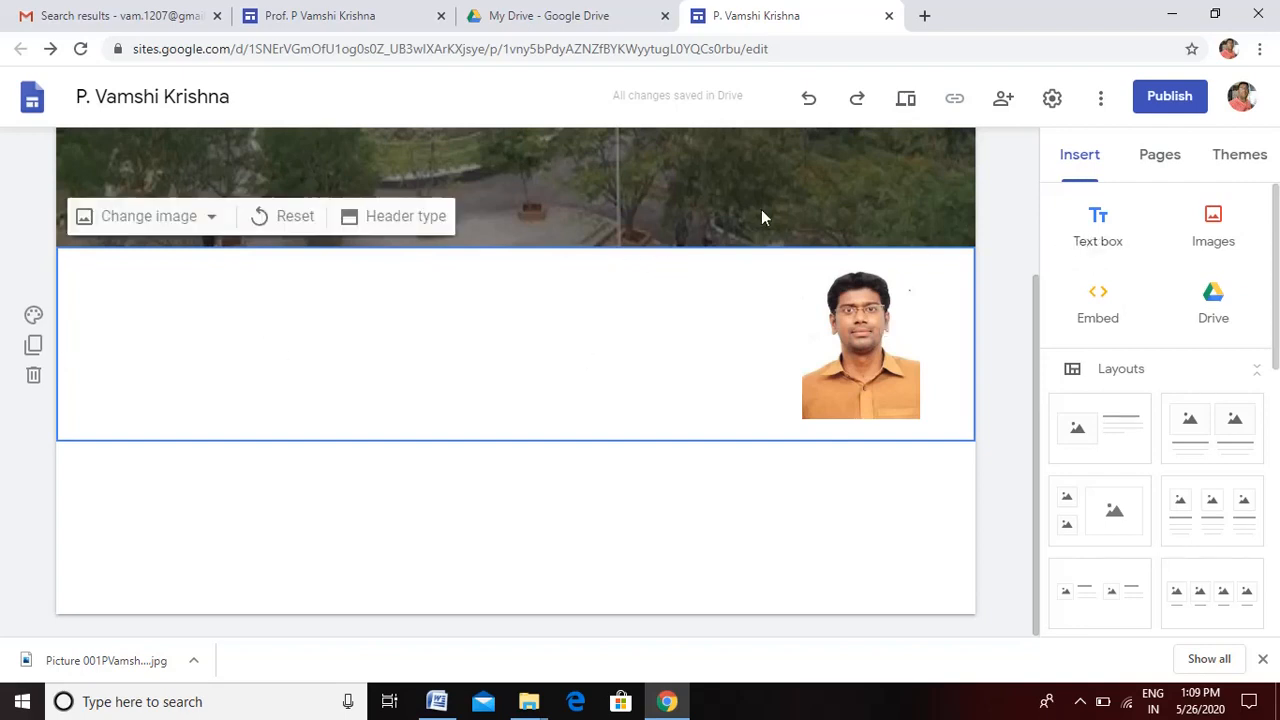
pyautogui.click(1100, 229)
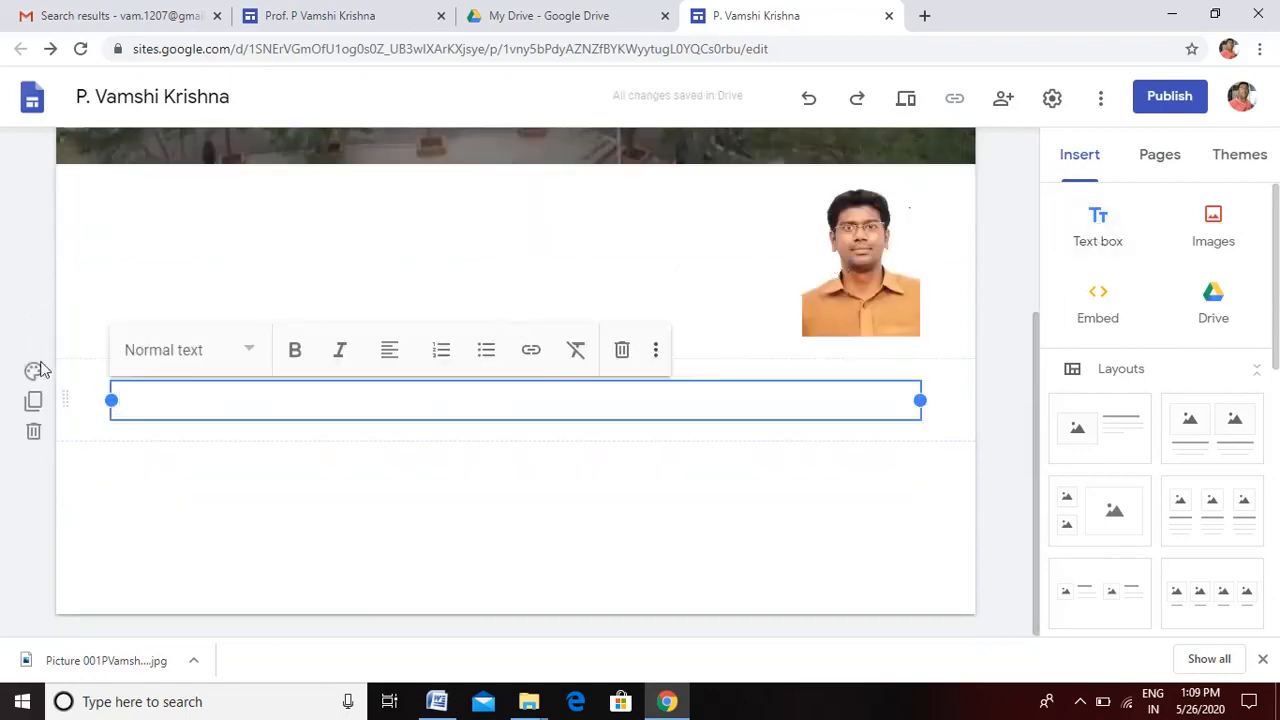
pyautogui.click(34, 430)
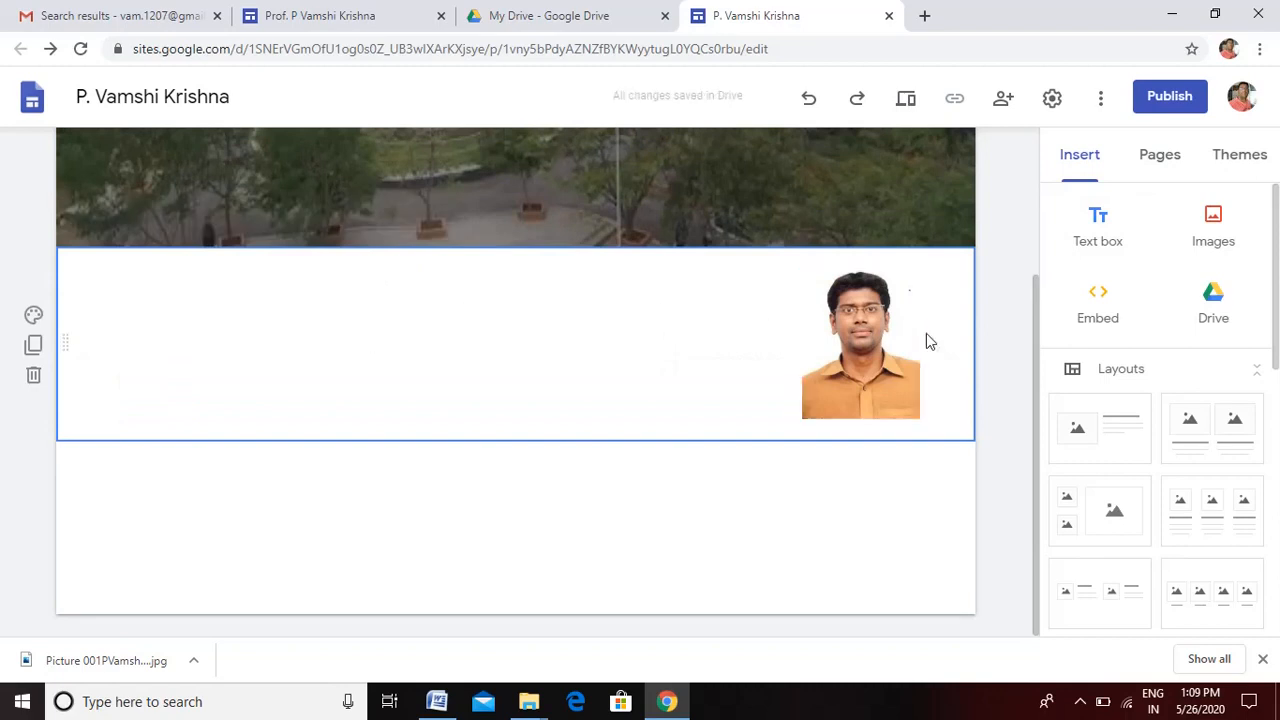
# Step: Add a text box beside the portrait photo and fill it with the EDUCATIONAL PROFILE section copied from the Word document
pyautogui.doubleClick(333, 333)
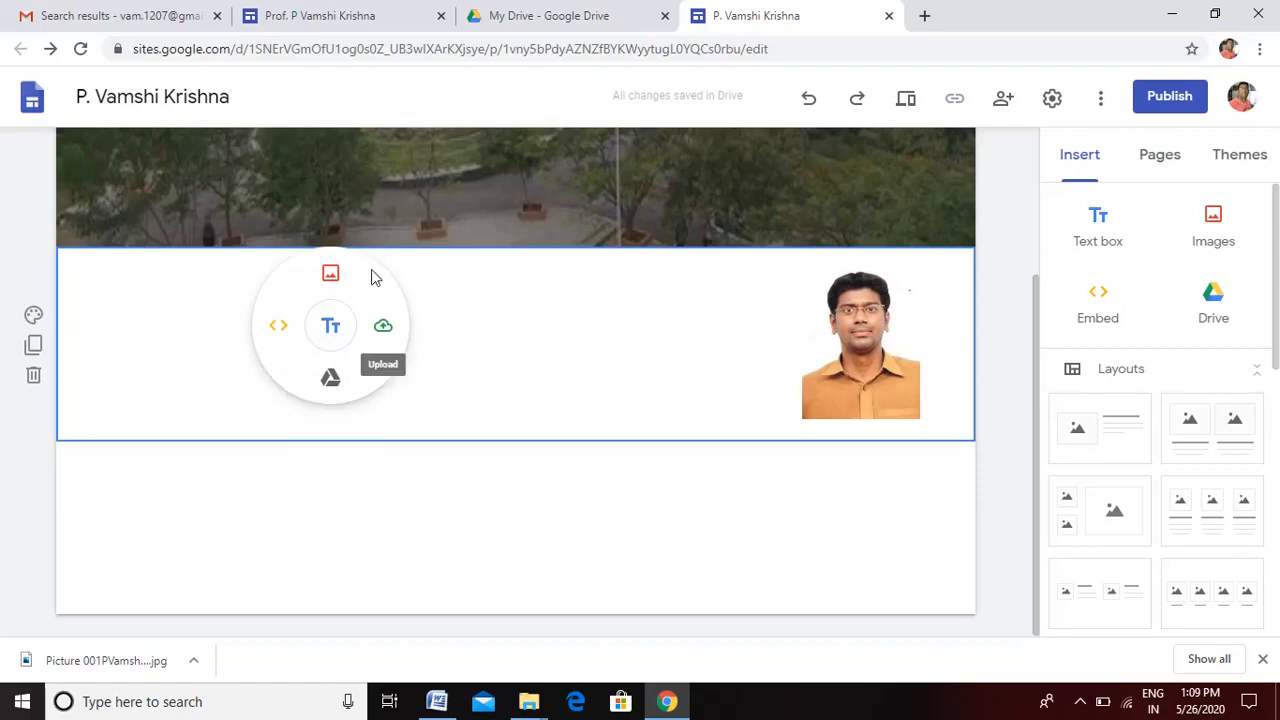
pyautogui.click(331, 334)
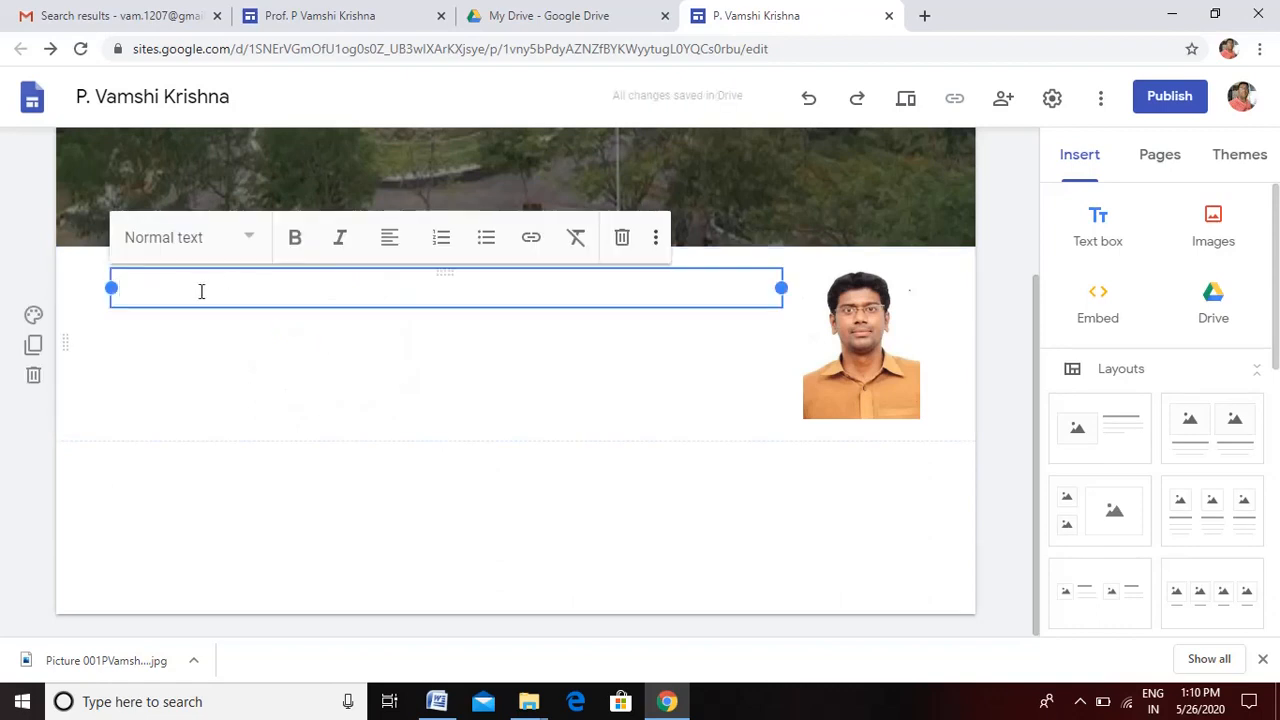
pyautogui.click(436, 701)
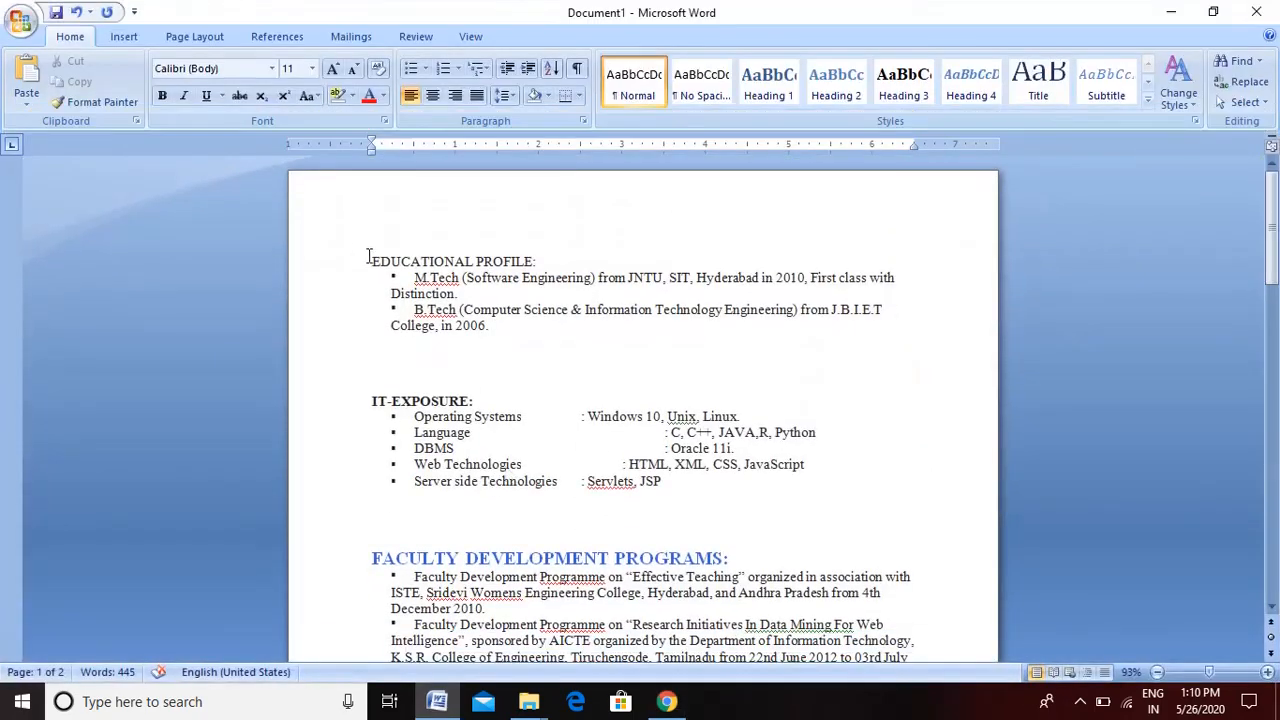
pyautogui.moveTo(368, 256); pyautogui.dragTo(553, 318)
pyautogui.rightClick(449, 276)
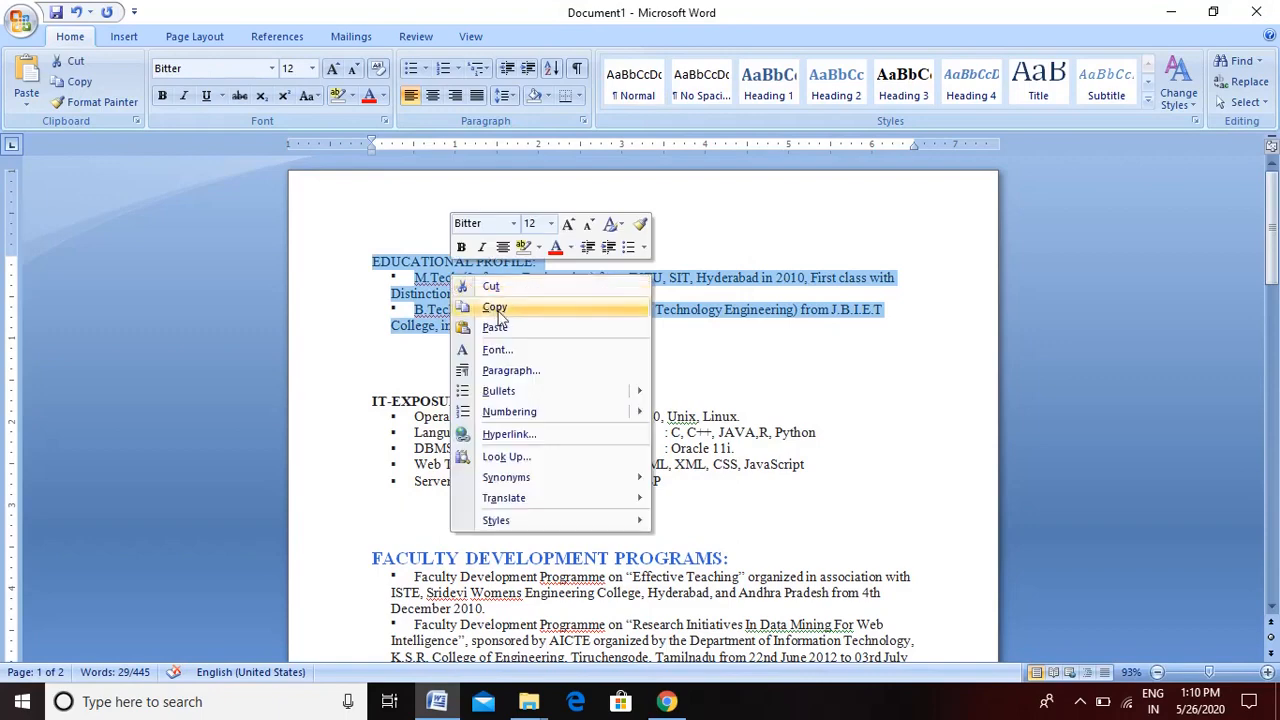
pyautogui.click(460, 306)
pyautogui.click(666, 702)
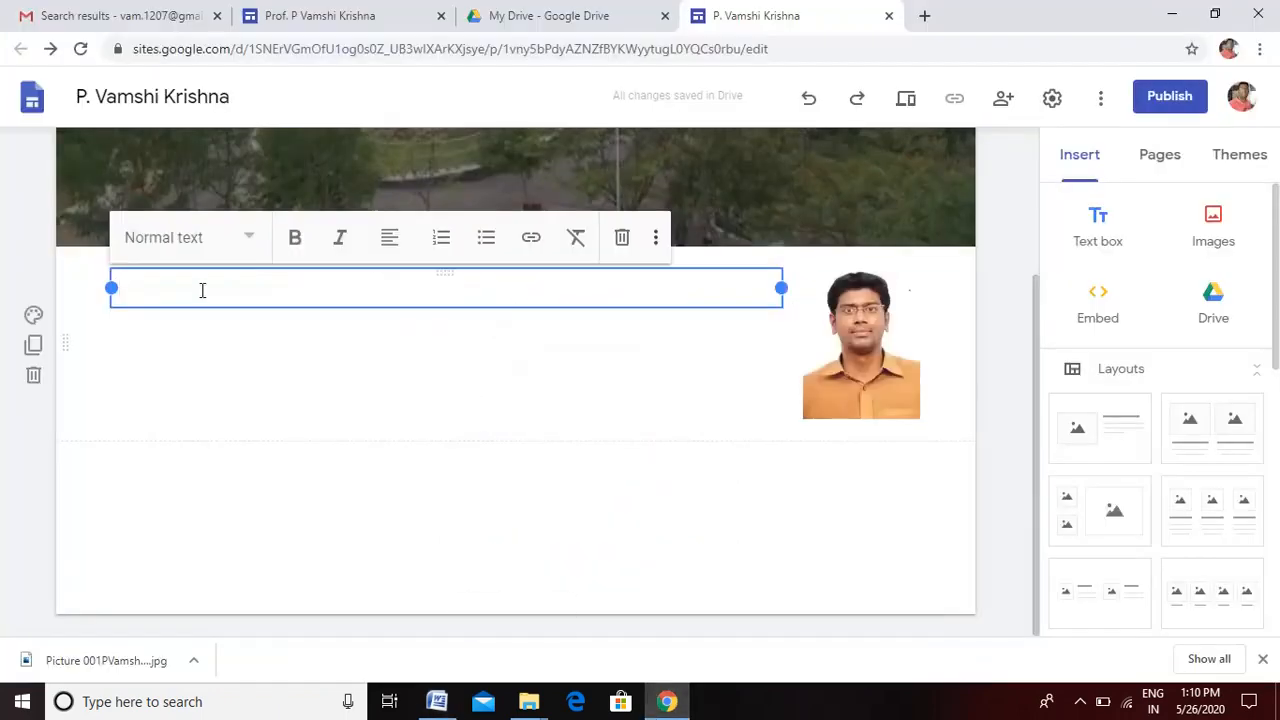
pyautogui.hotkey('ctrl', 'v')
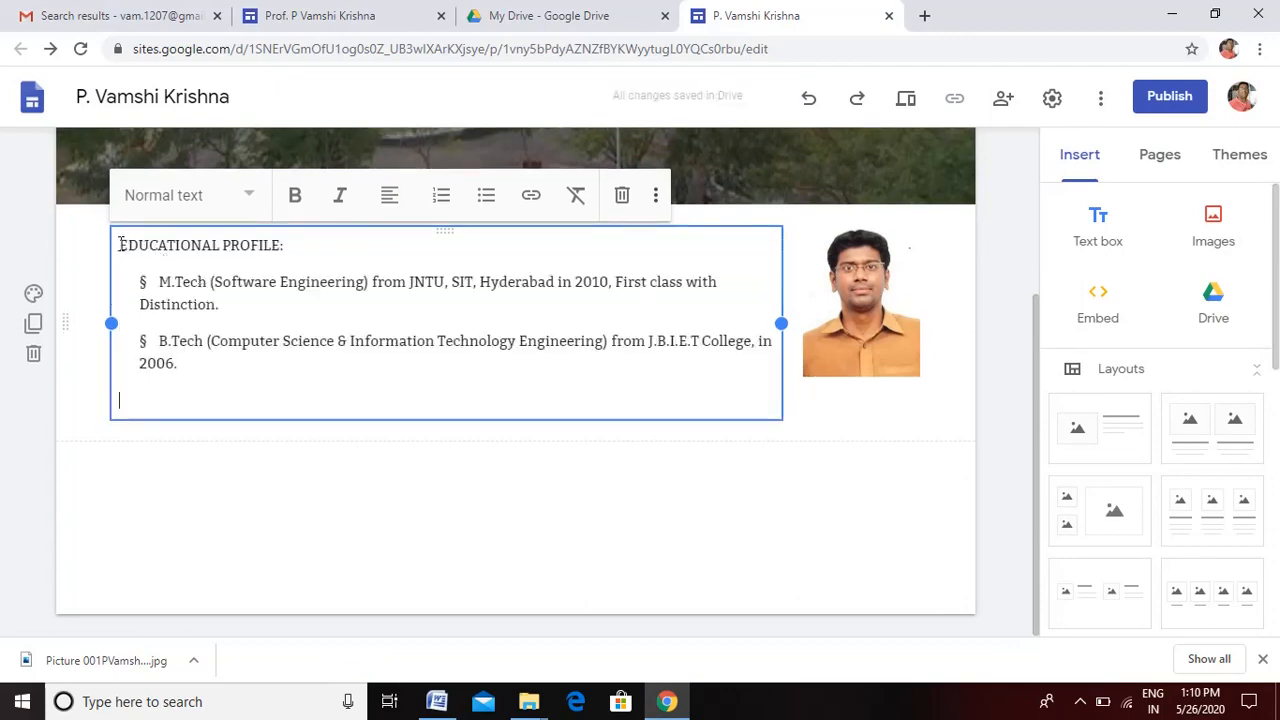
# Step: Make the EDUCATIONAL PROFILE: heading bold and italic in the Normal text style
pyautogui.moveTo(119, 245); pyautogui.dragTo(291, 244)
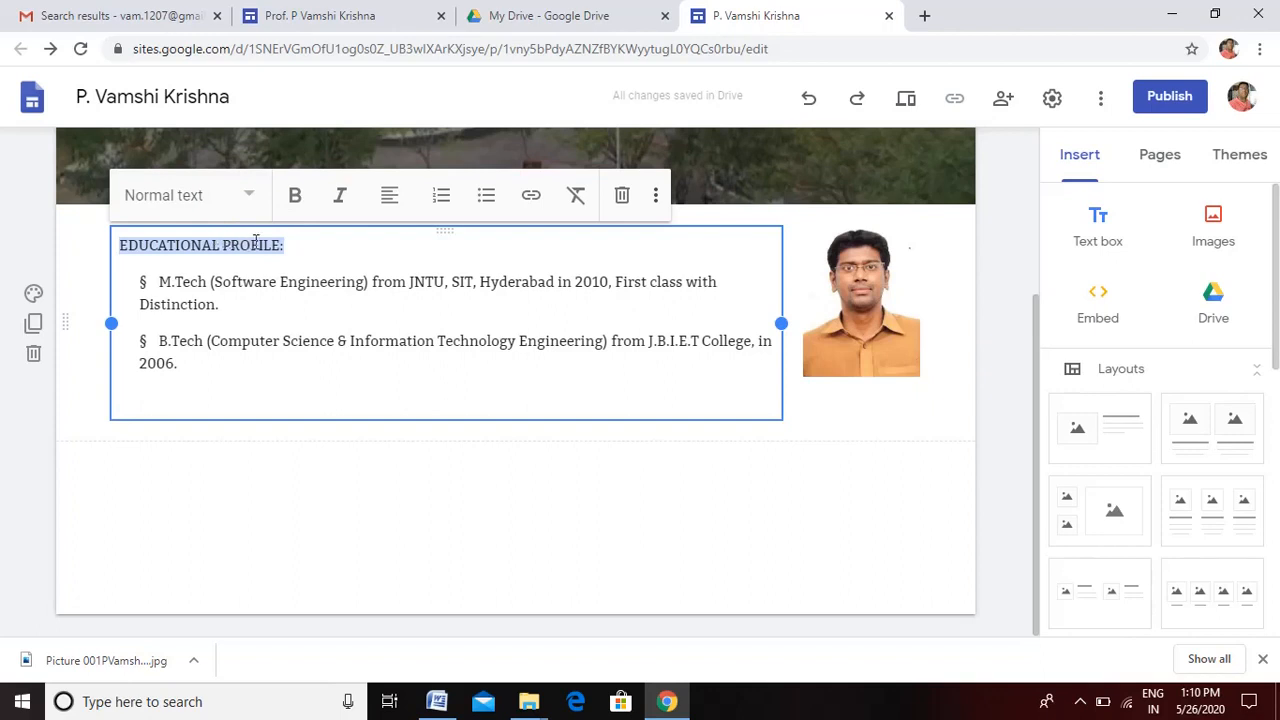
pyautogui.click(297, 197)
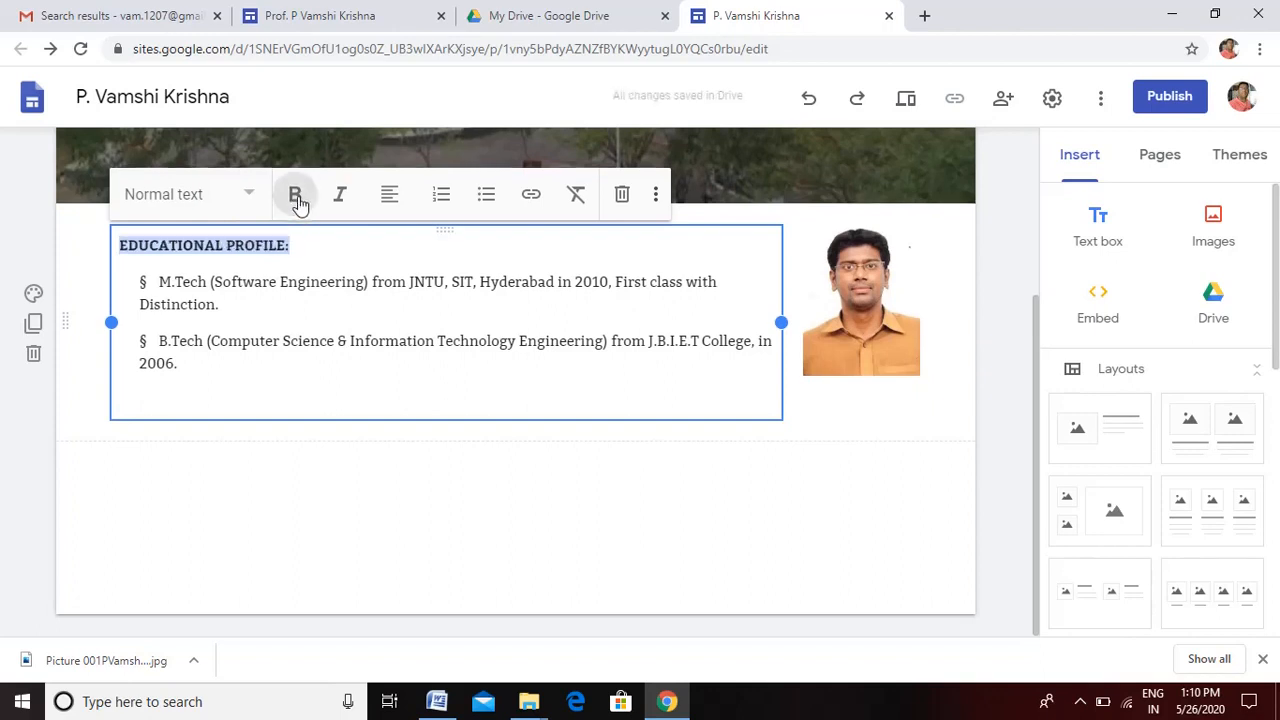
pyautogui.click(251, 197)
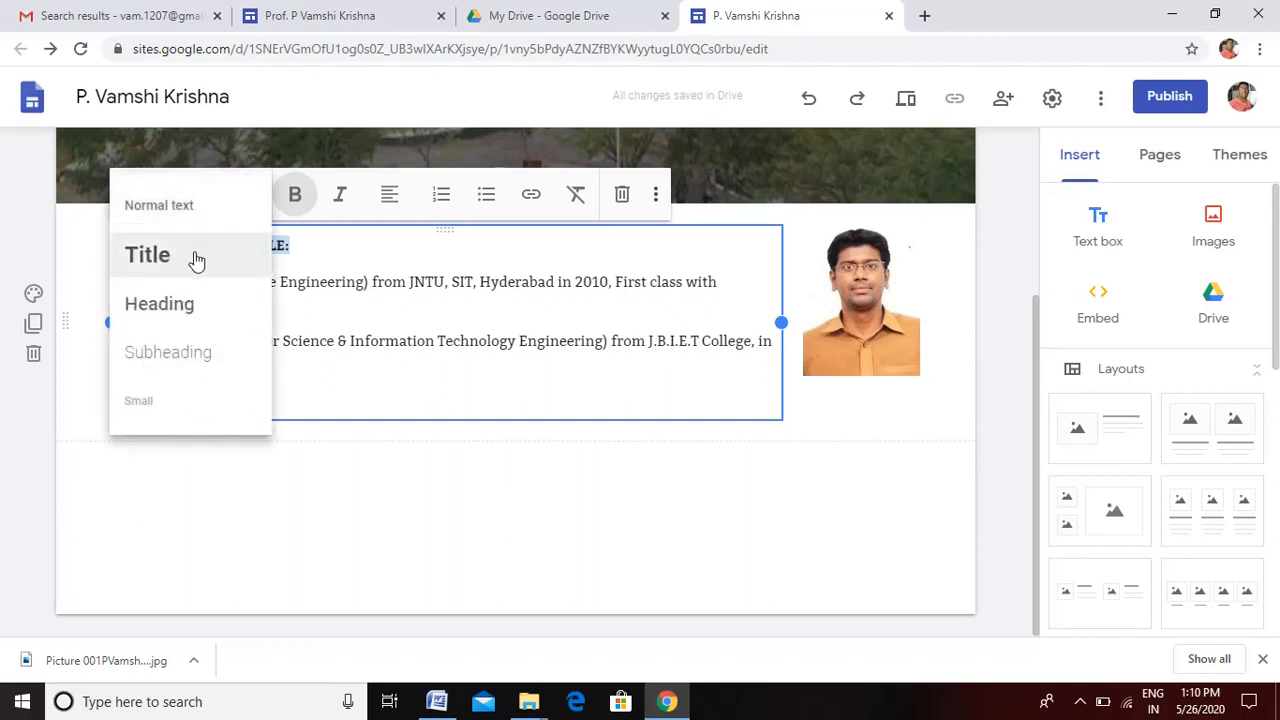
pyautogui.click(186, 355)
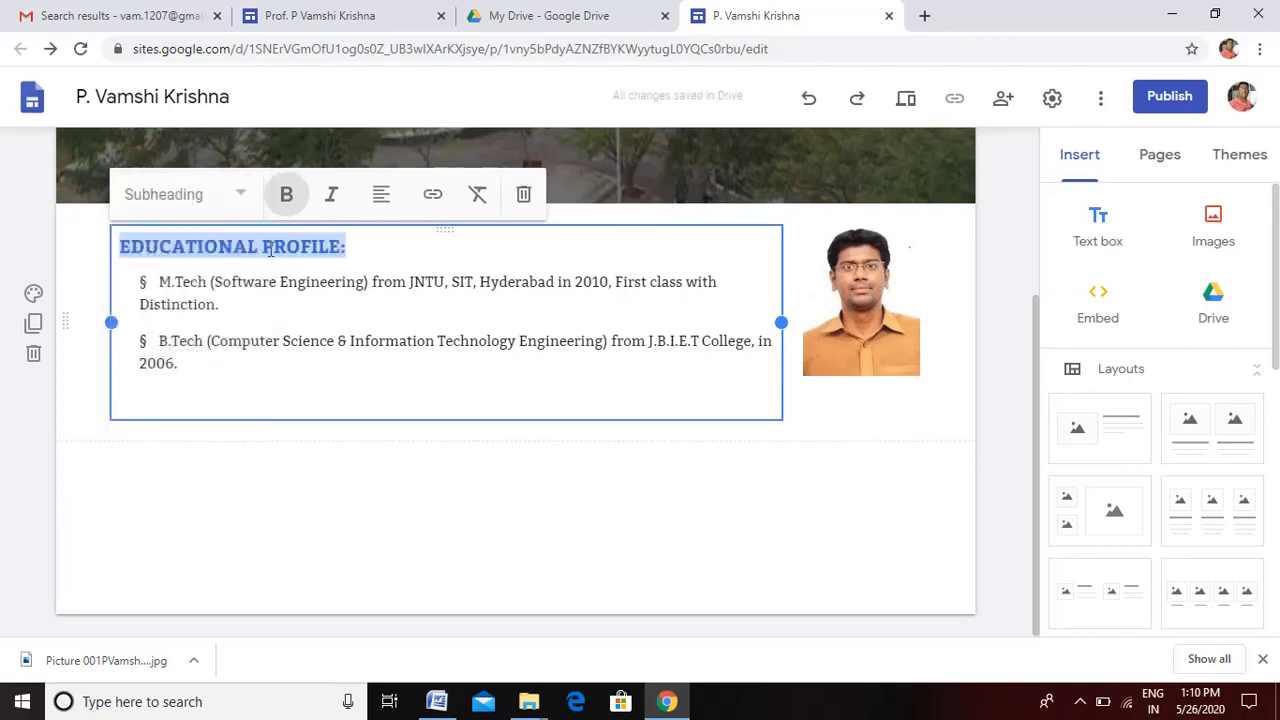
pyautogui.click(243, 199)
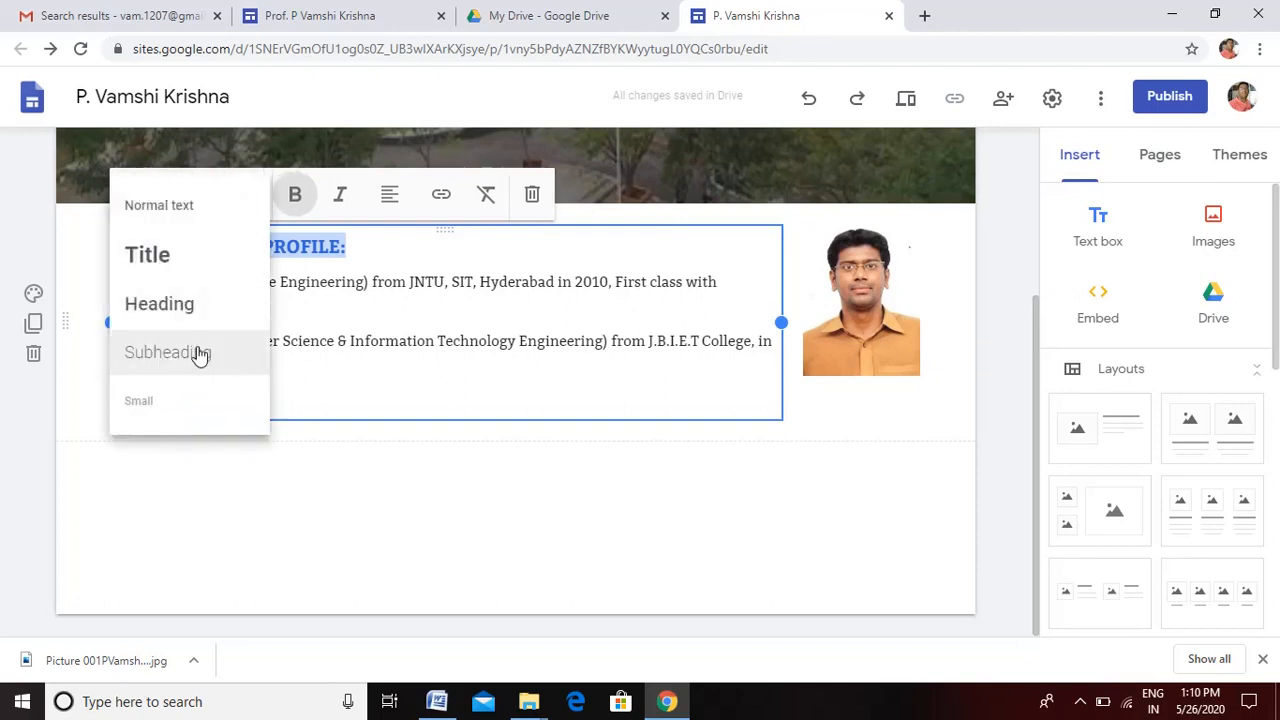
pyautogui.click(177, 207)
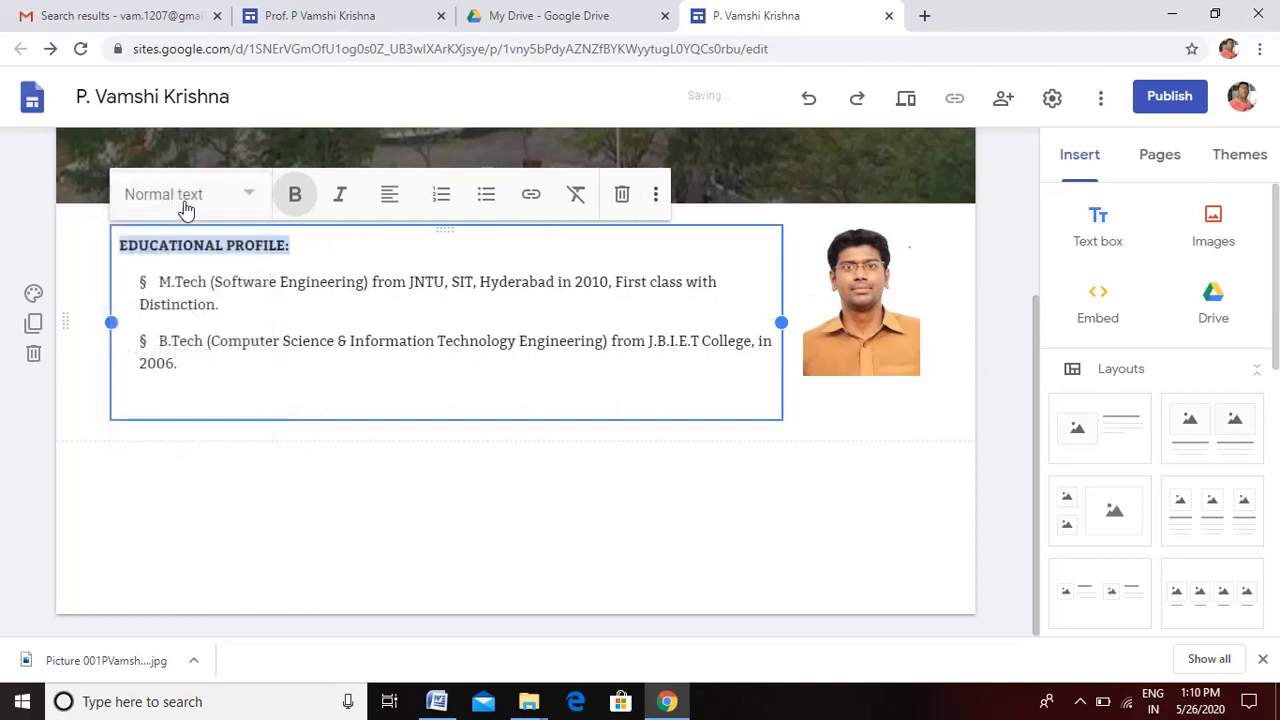
pyautogui.click(341, 197)
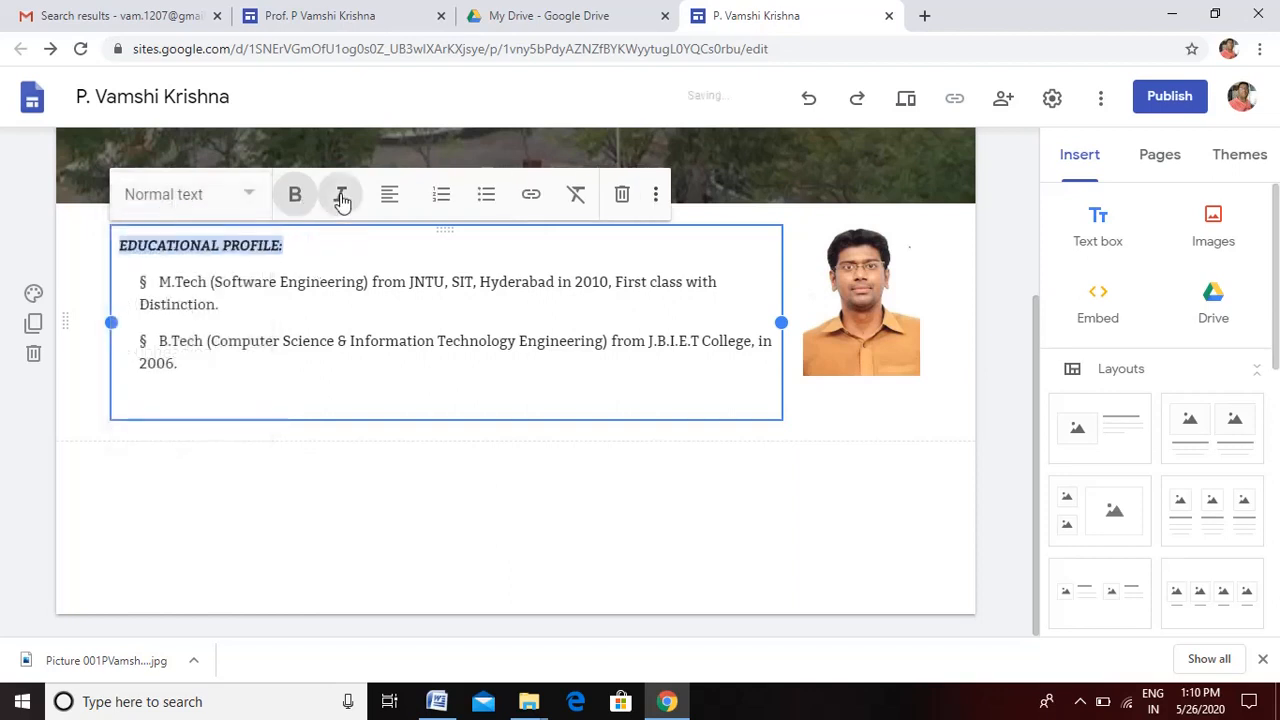
pyautogui.click(259, 304)
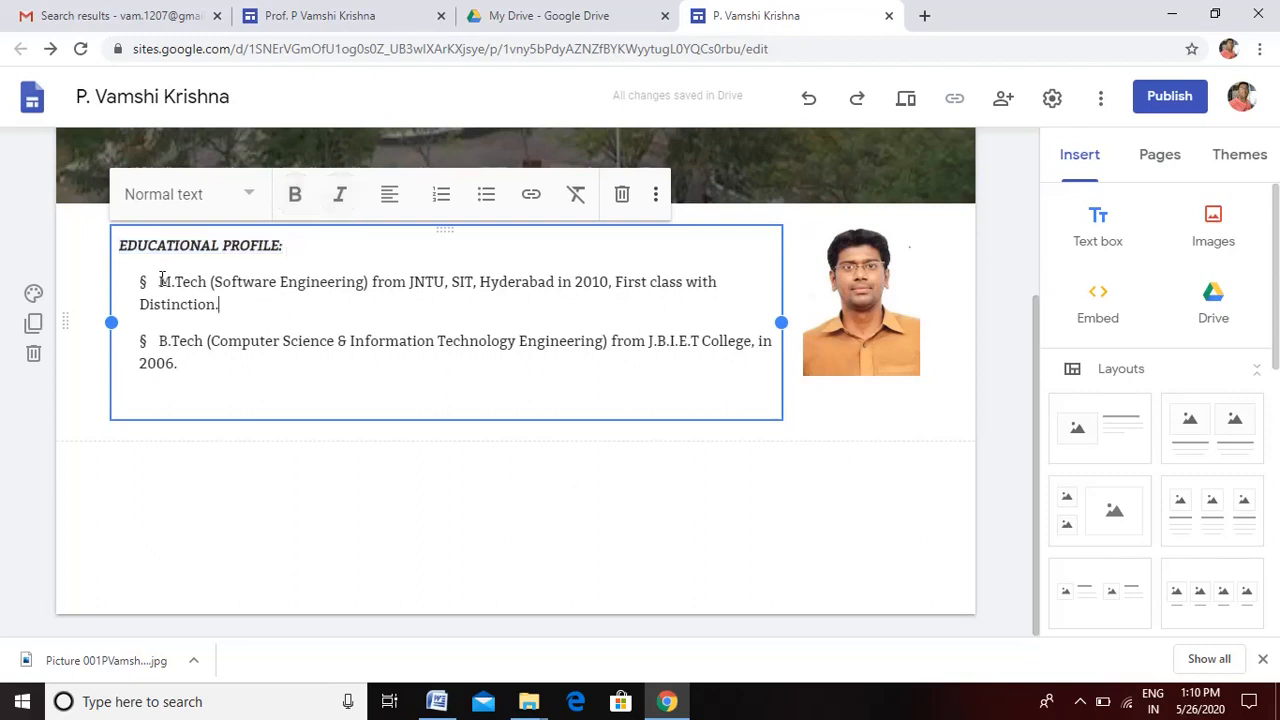
# Step: Left-align the M.Tech and B.Tech entries and turn them into a bulleted list
pyautogui.moveTo(159, 282); pyautogui.dragTo(240, 354)
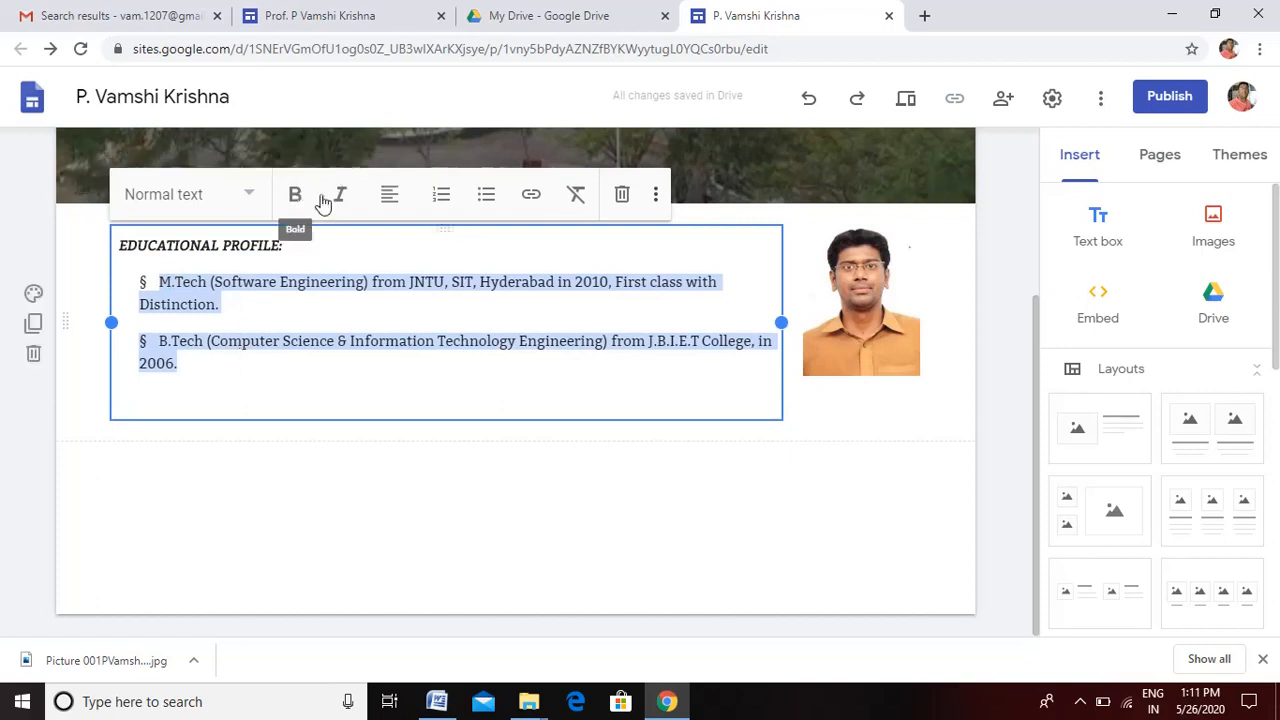
pyautogui.click(390, 200)
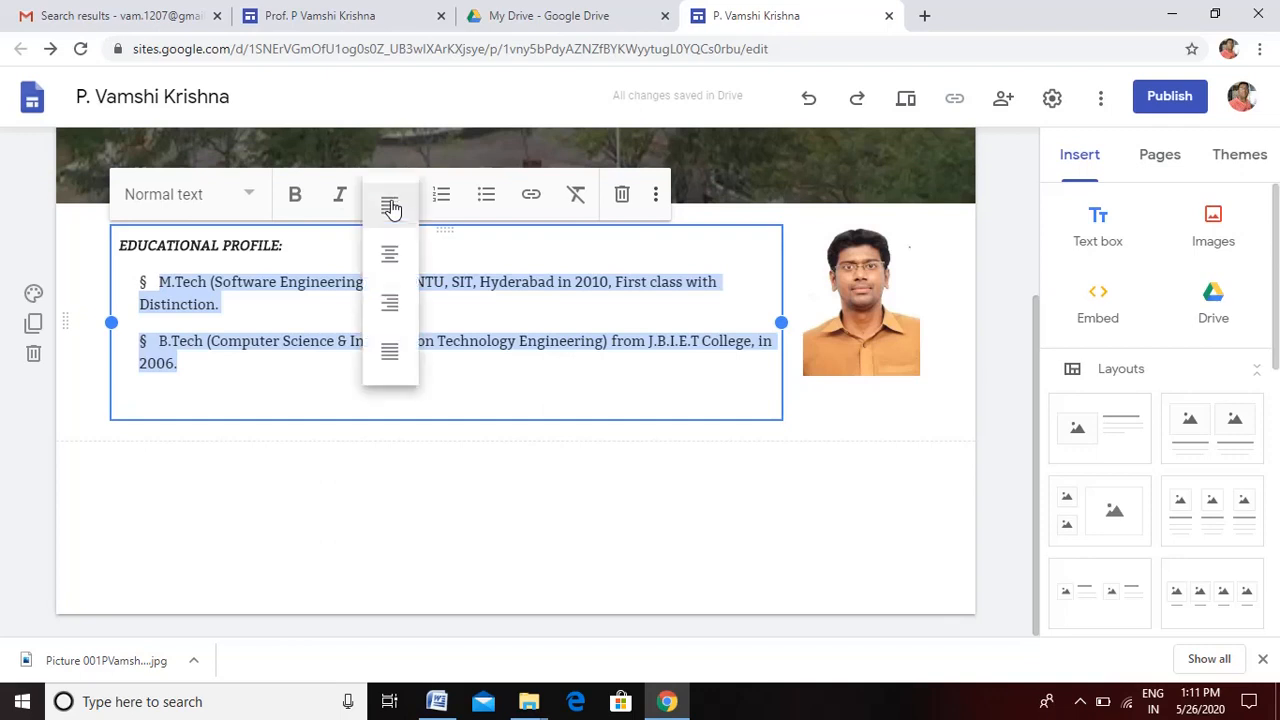
pyautogui.click(391, 206)
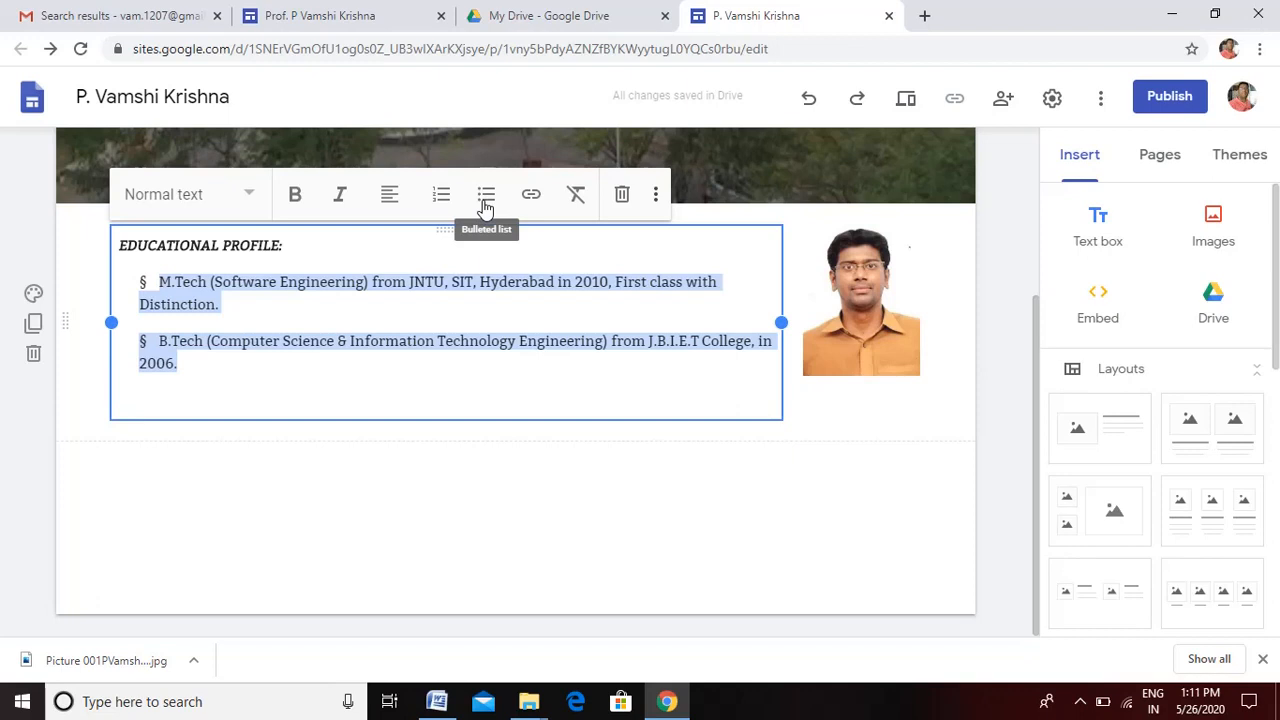
pyautogui.click(486, 207)
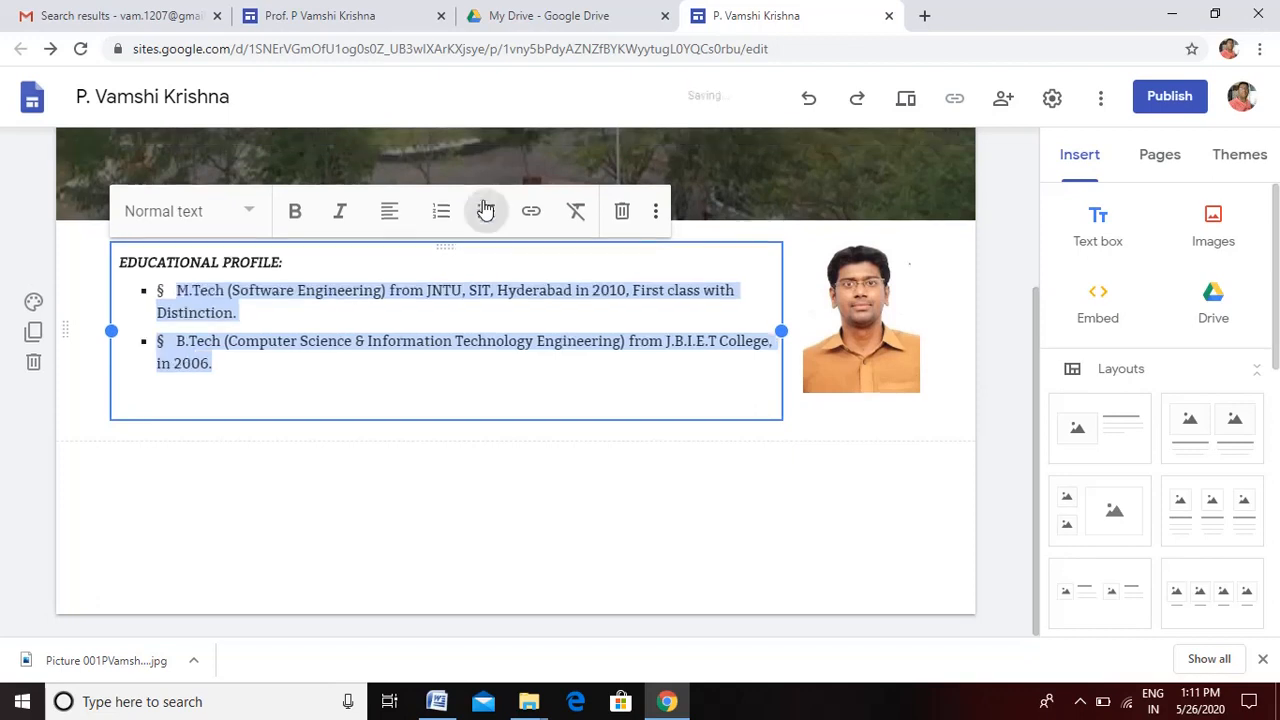
# Step: Delete the leftover § symbols from both degree entries and the blank line below the list
pyautogui.click(176, 290)
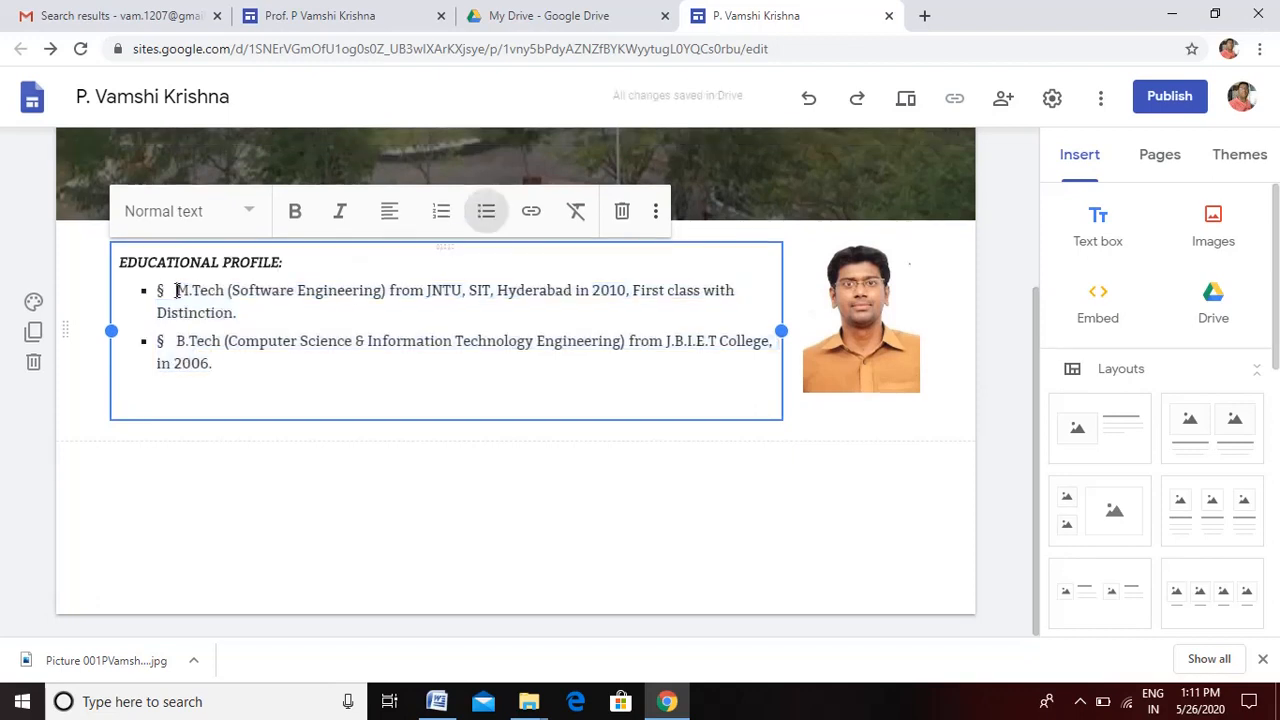
pyautogui.press('BackSpace')
pyautogui.press('BackSpace')
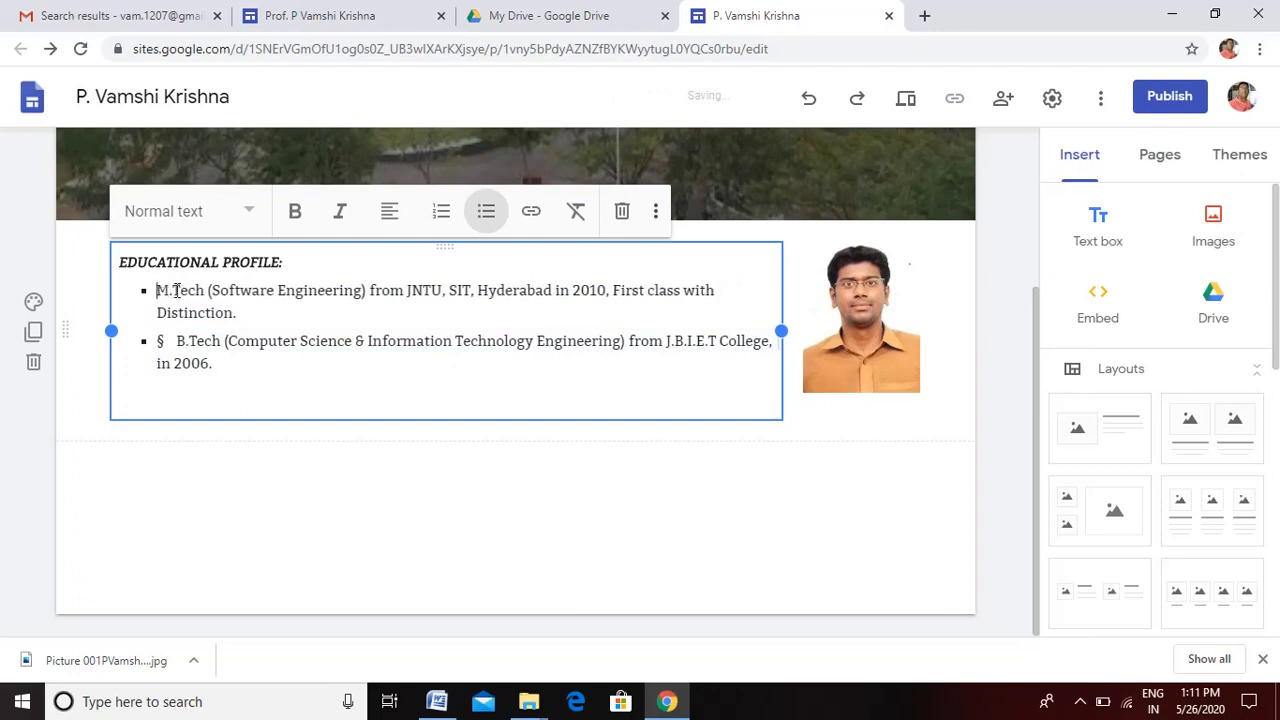
pyautogui.press('BackSpace')
pyautogui.press('BackSpace')
pyautogui.press('BackSpace')
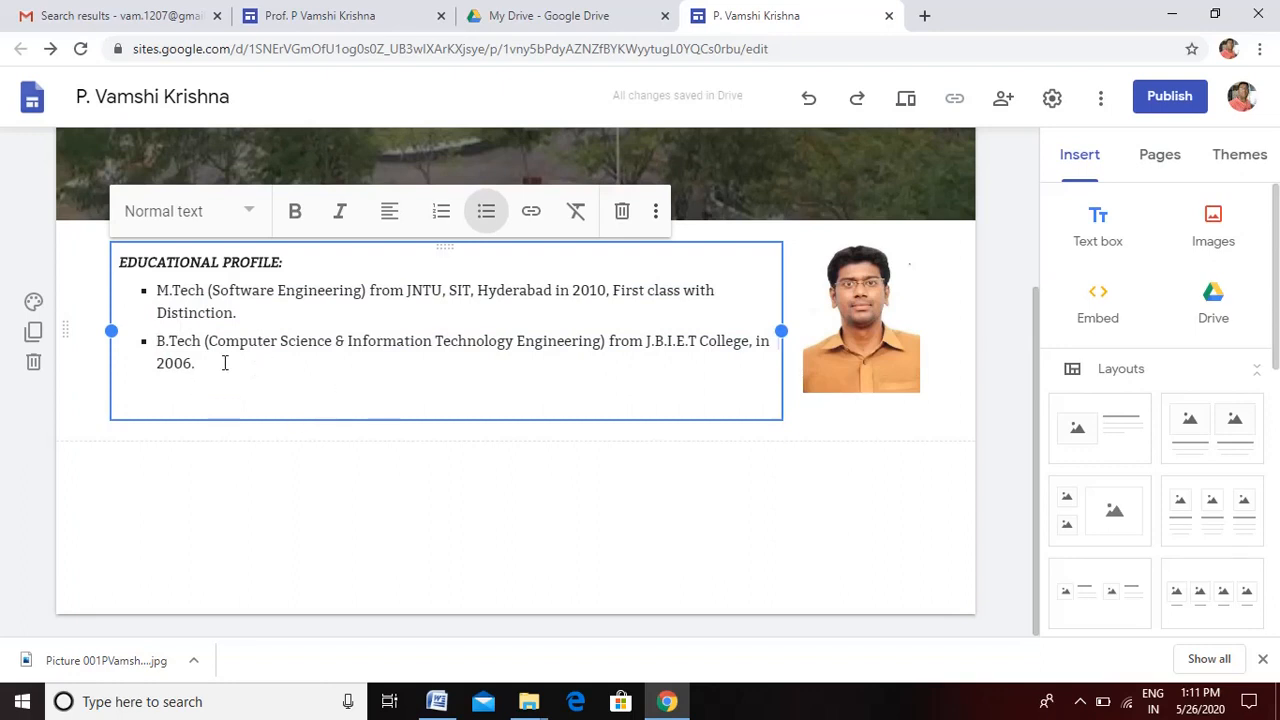
pyautogui.scroll(1, 225, 363)
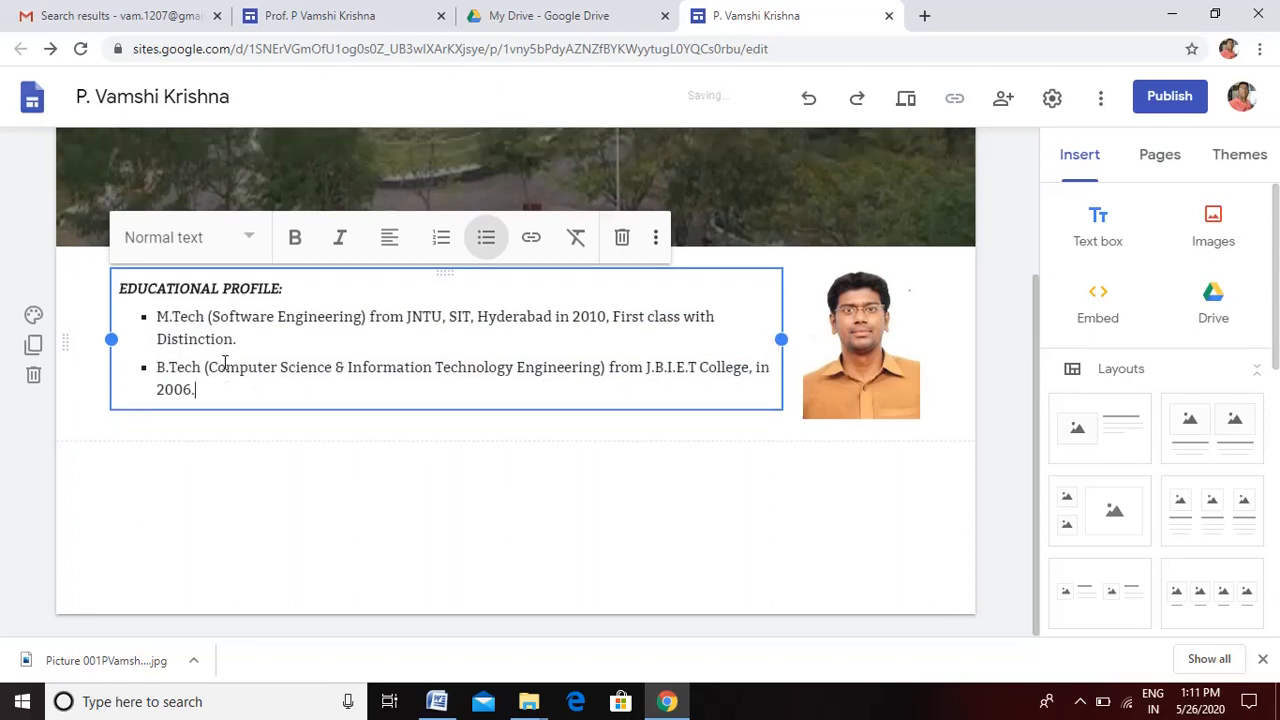
pyautogui.click(172, 456)
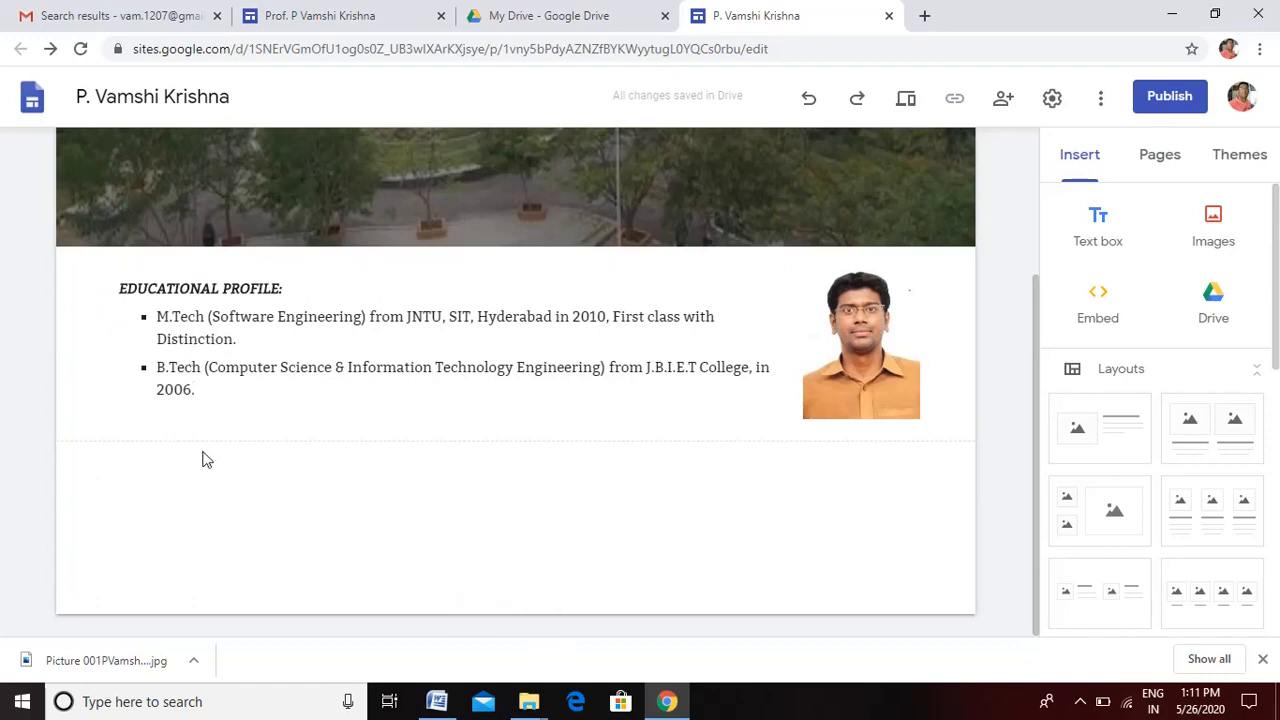
# Step: Add a text box below the EDUCATIONAL PROFILE section and fill it with the IT-EXPOSURE section copied from the Word document
pyautogui.click(440, 703)
pyautogui.moveTo(372, 401); pyautogui.dragTo(665, 482)
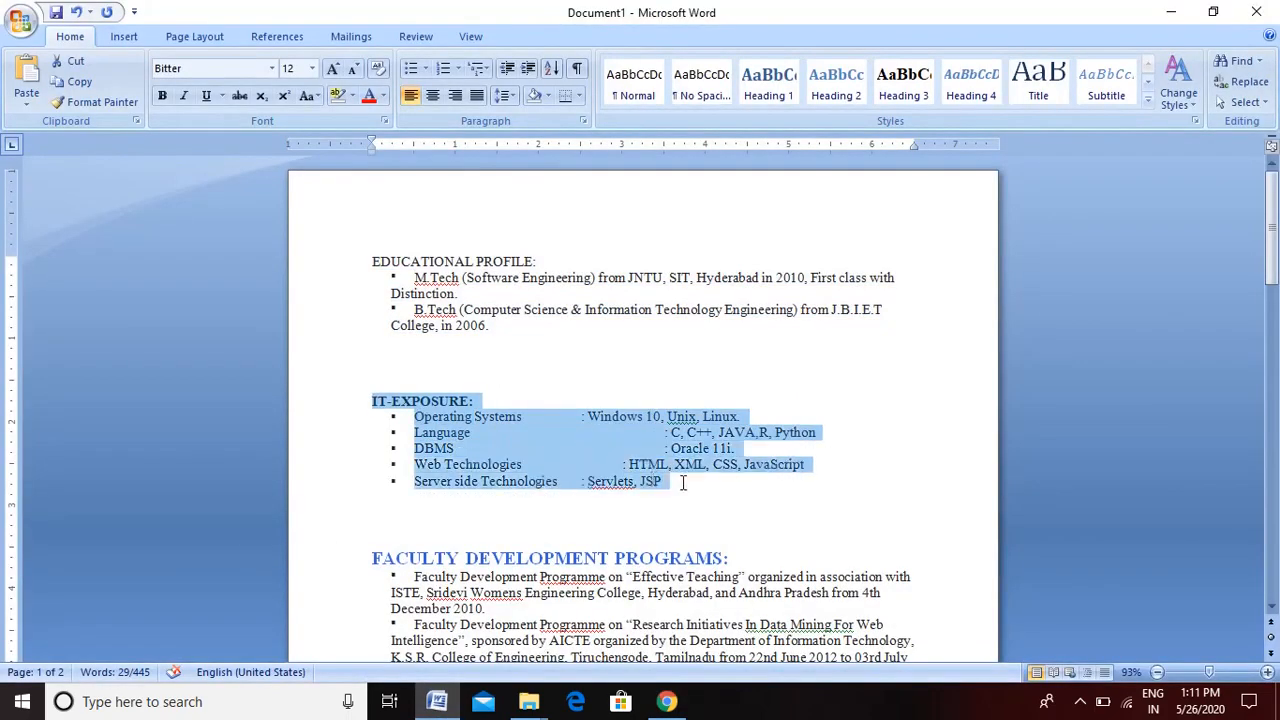
pyautogui.rightClick(608, 455)
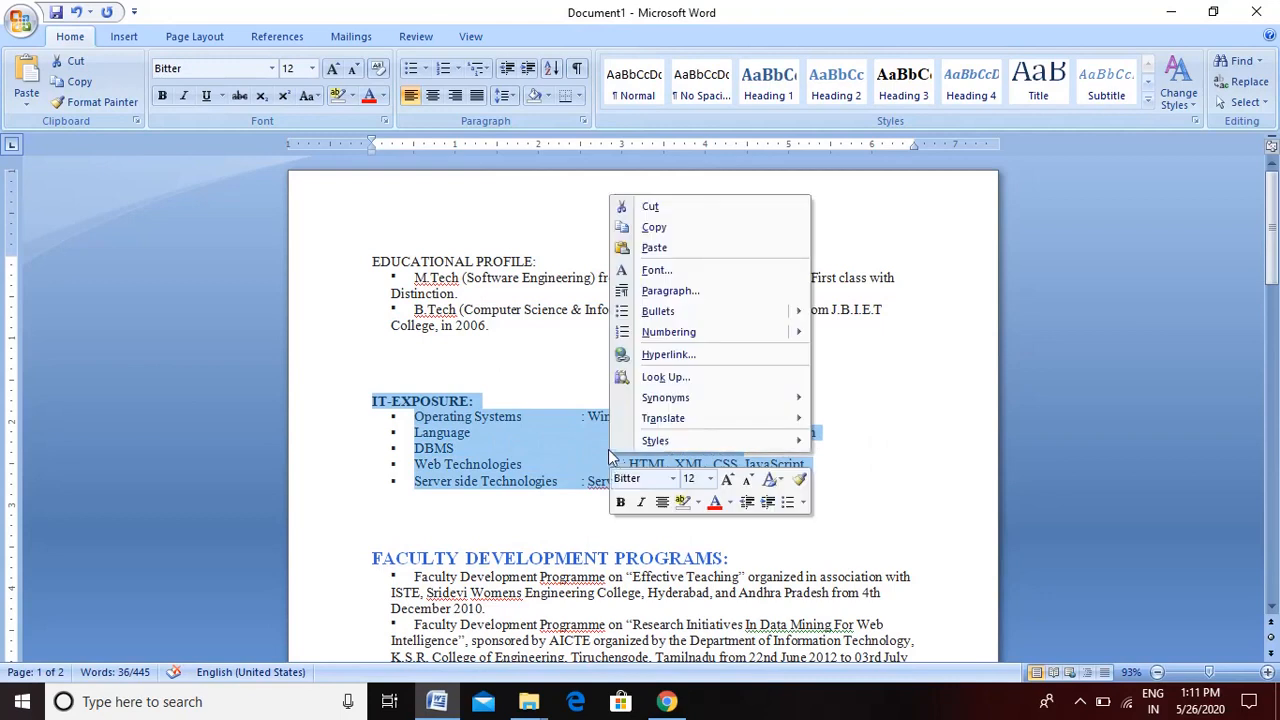
pyautogui.click(655, 228)
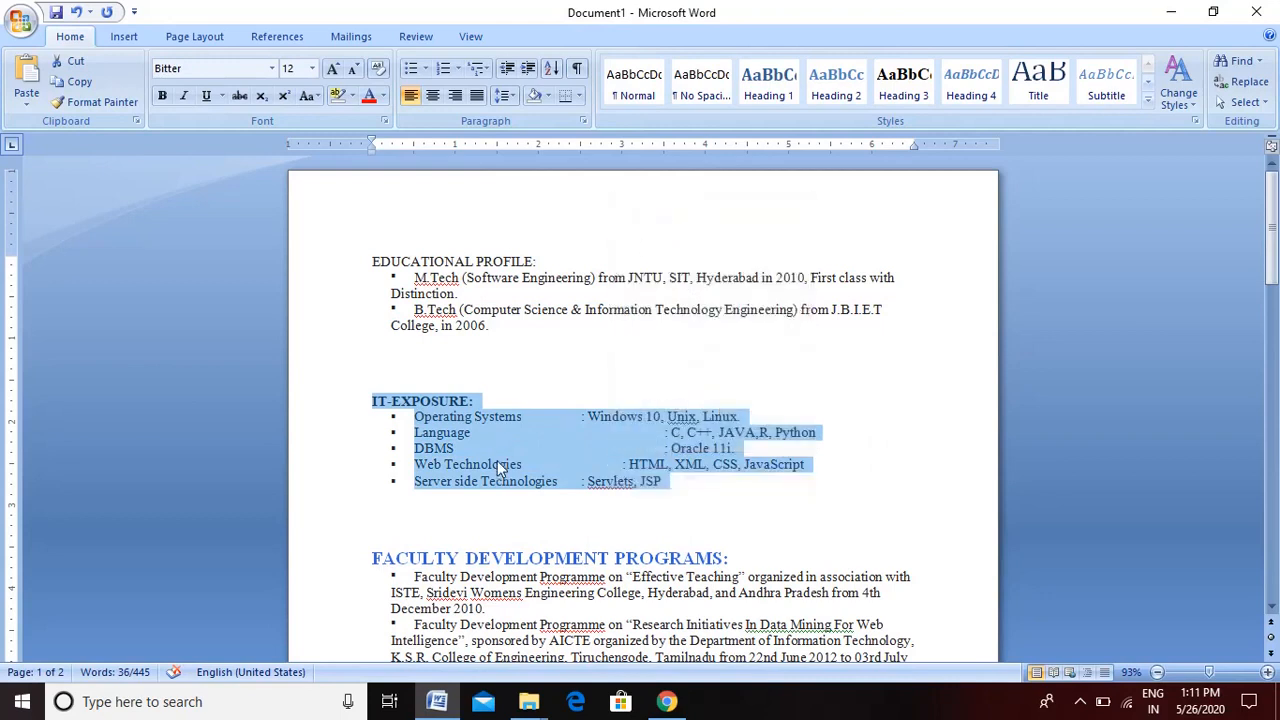
pyautogui.click(673, 694)
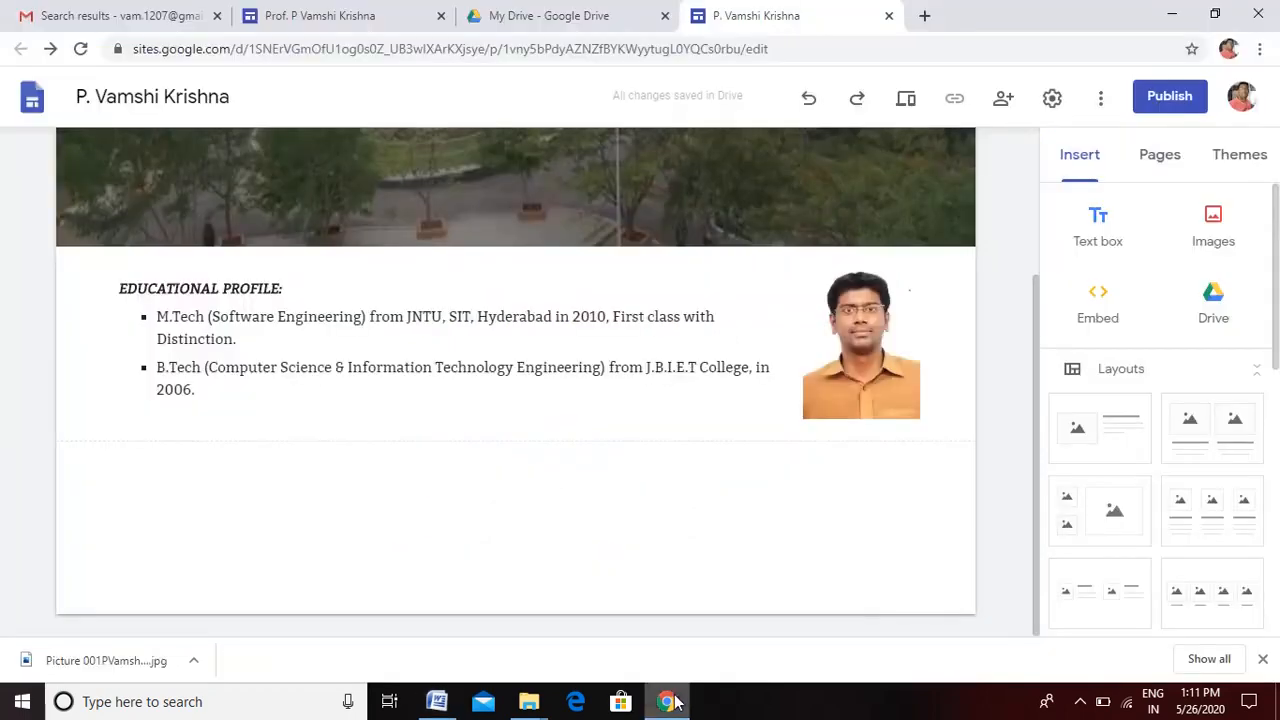
pyautogui.doubleClick(184, 472)
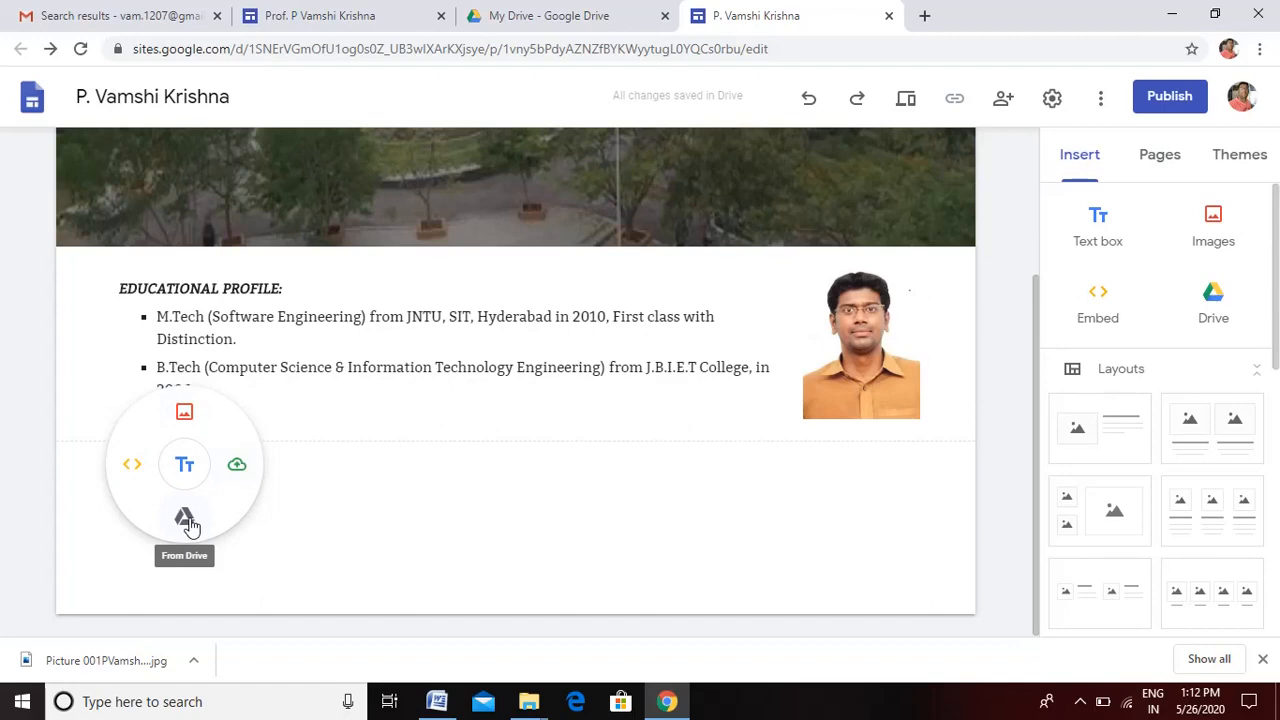
pyautogui.click(184, 467)
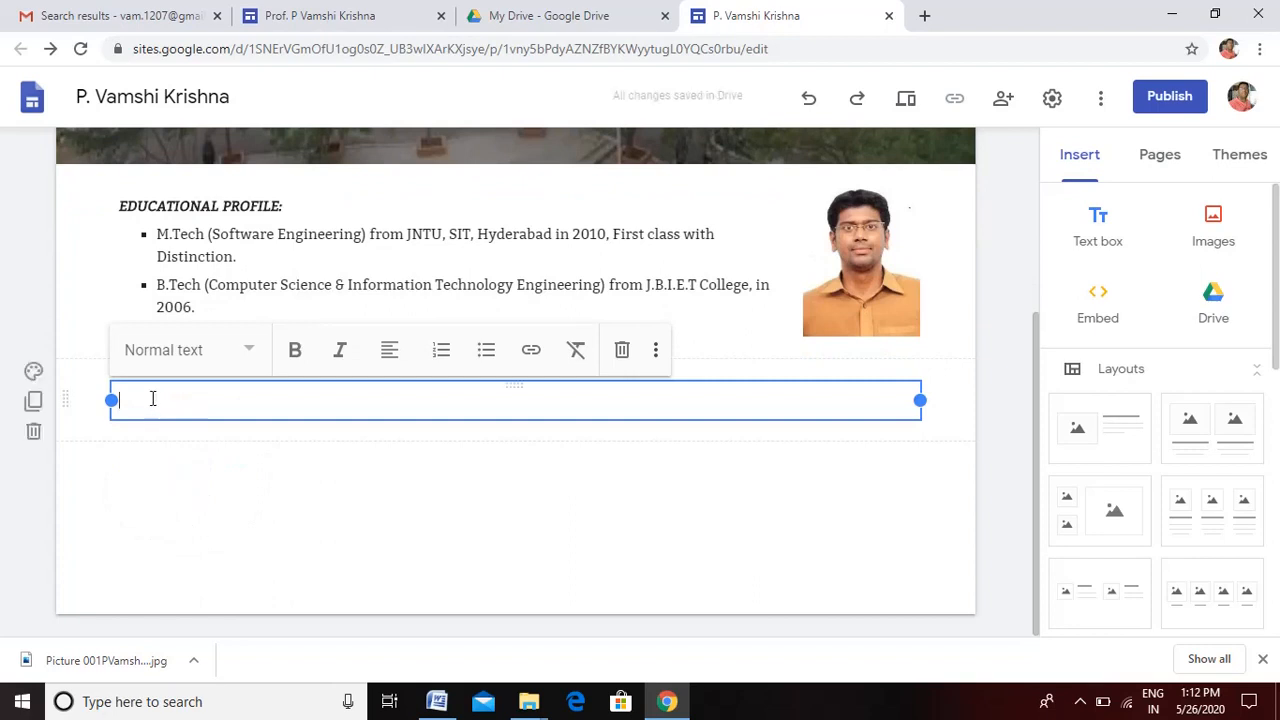
pyautogui.hotkey('ctrl', 'v')
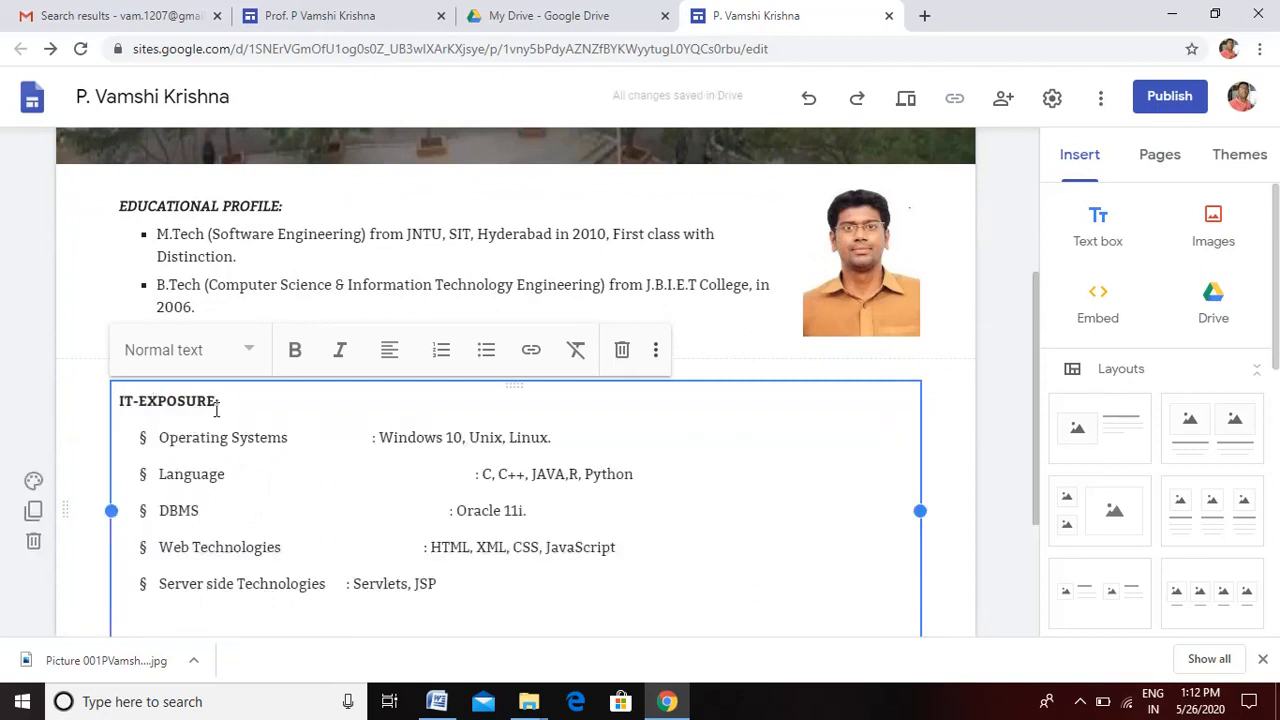
# Step: Remove the extra spacing in the Language and DBMS lines so their values line up with the Operating Systems value
pyautogui.moveTo(222, 401); pyautogui.dragTo(116, 399)
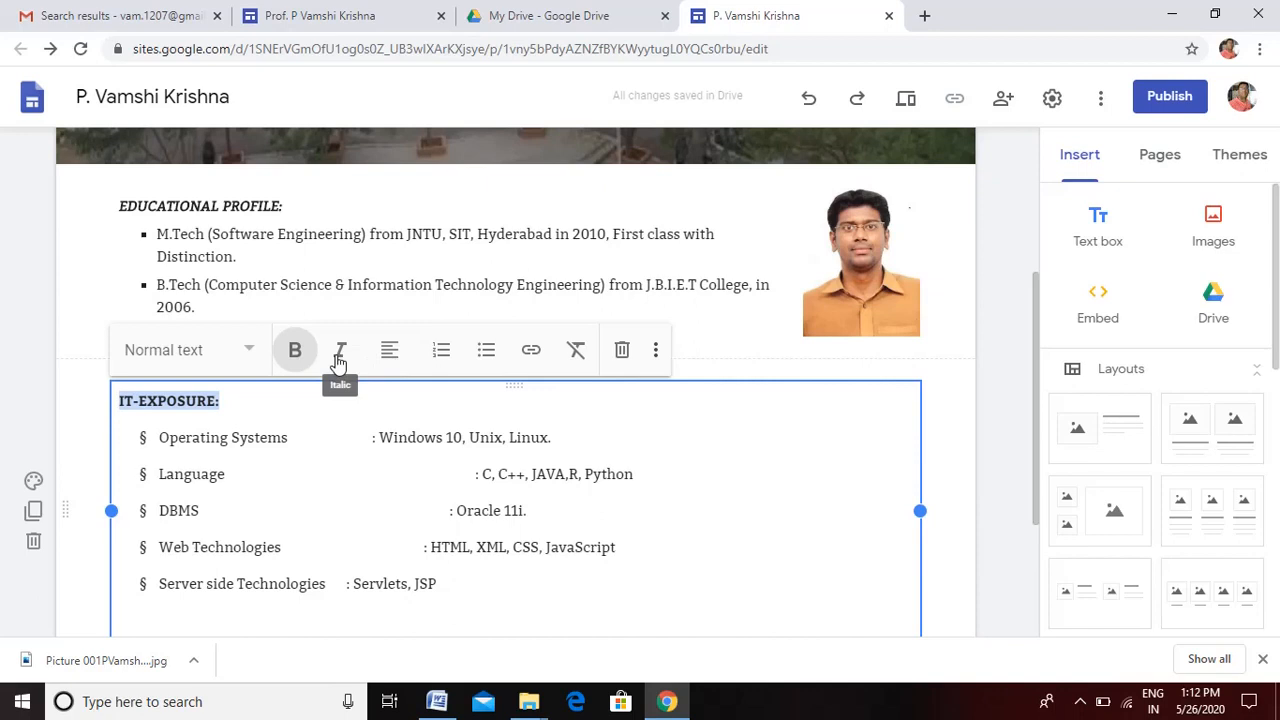
pyautogui.click(254, 474)
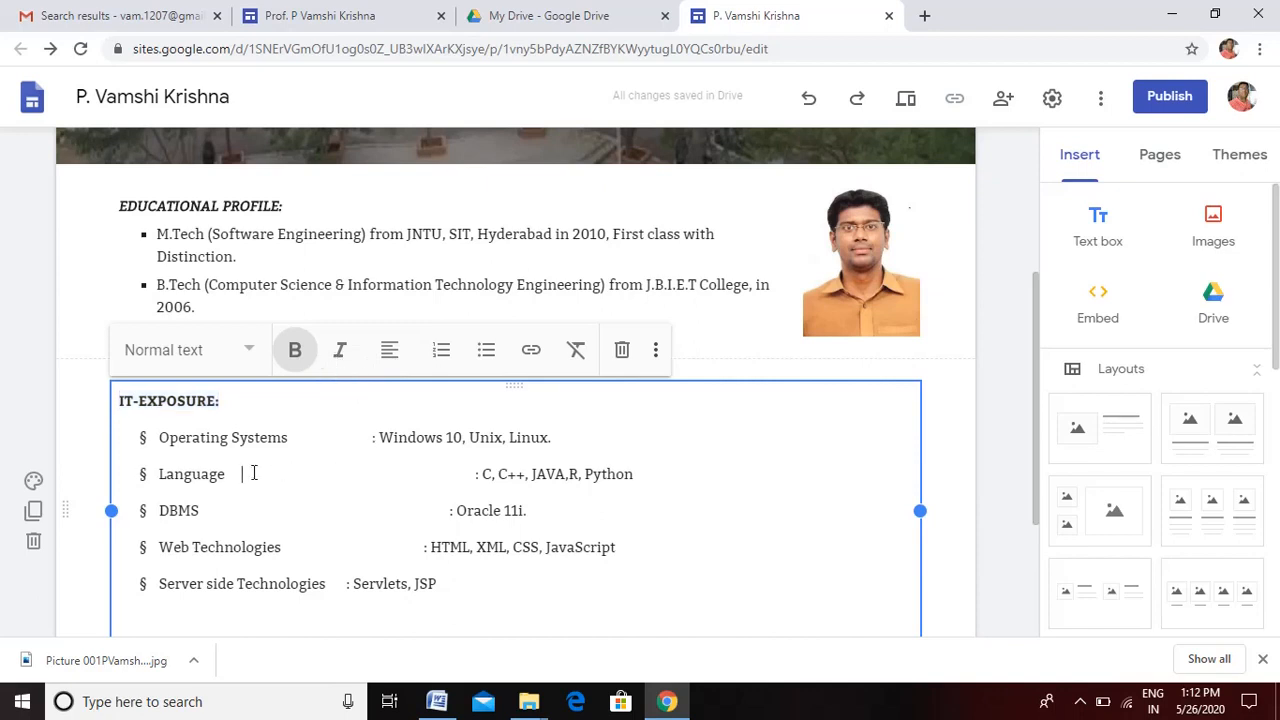
pyautogui.press('BackSpace')
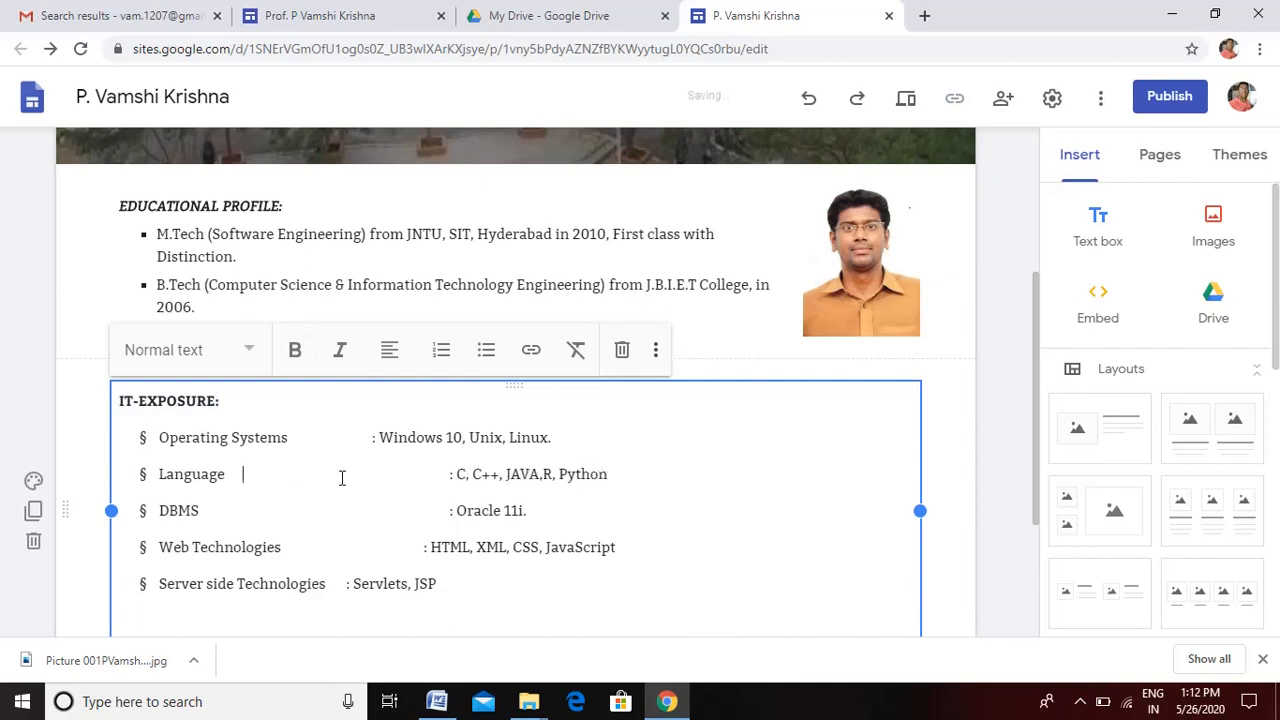
pyautogui.press('Delete')
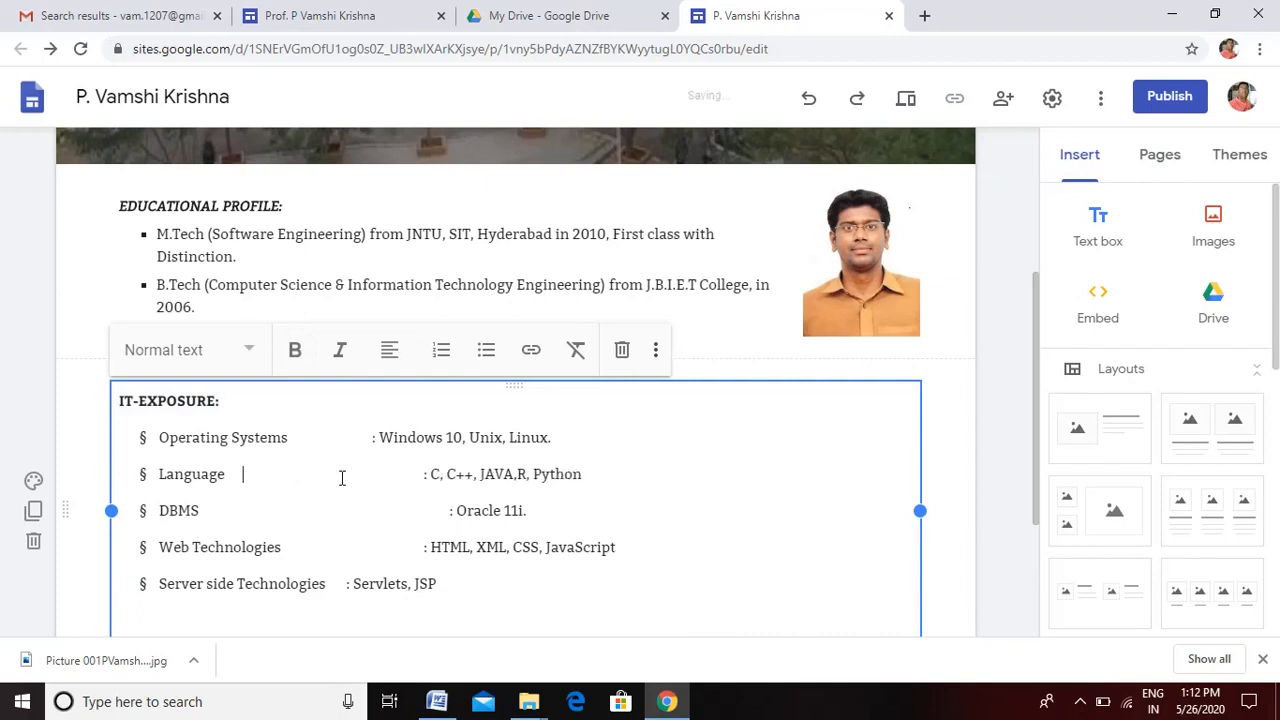
pyautogui.press('Delete')
pyautogui.press('Delete')
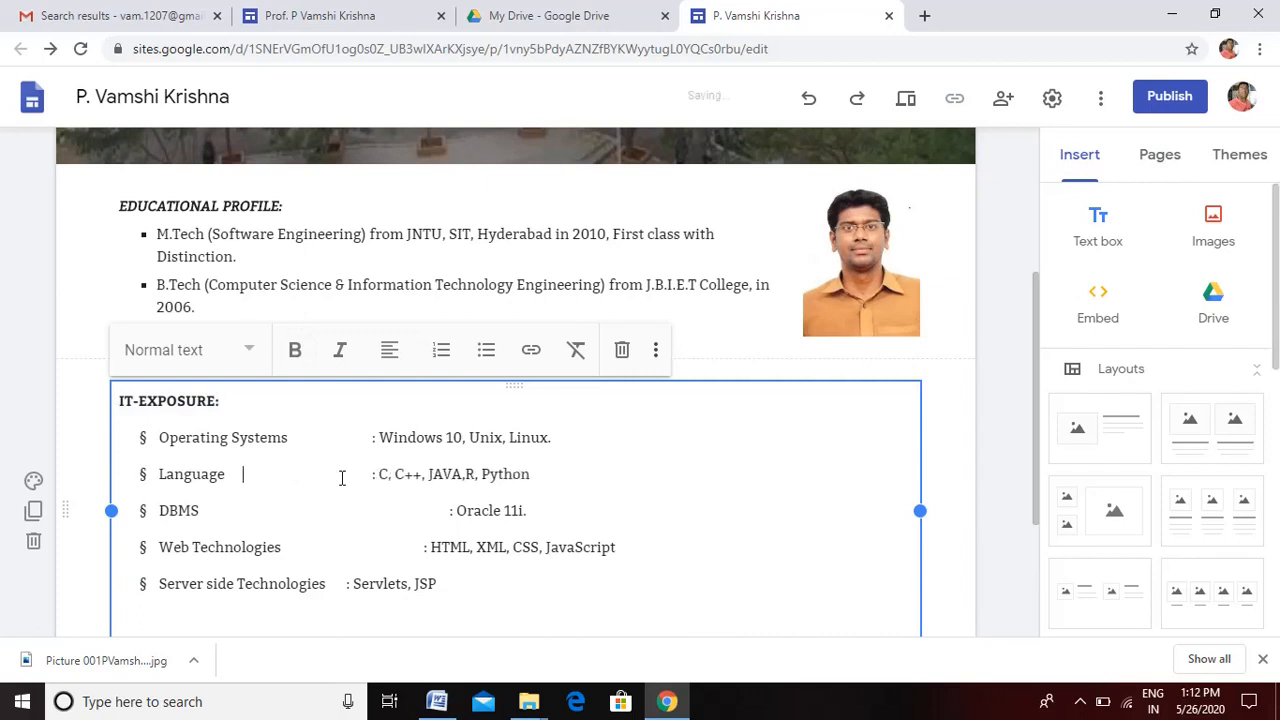
pyautogui.click(220, 516)
pyautogui.press('Delete')
pyautogui.press('Delete')
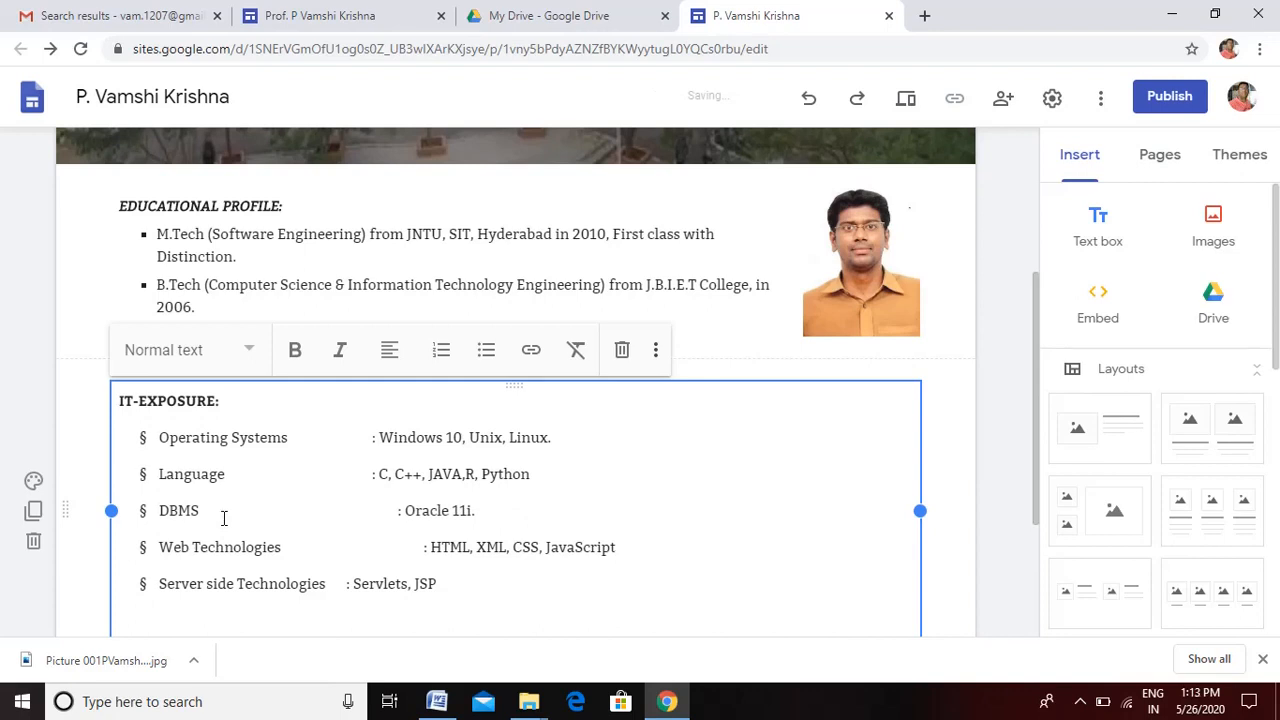
pyautogui.press('Delete')
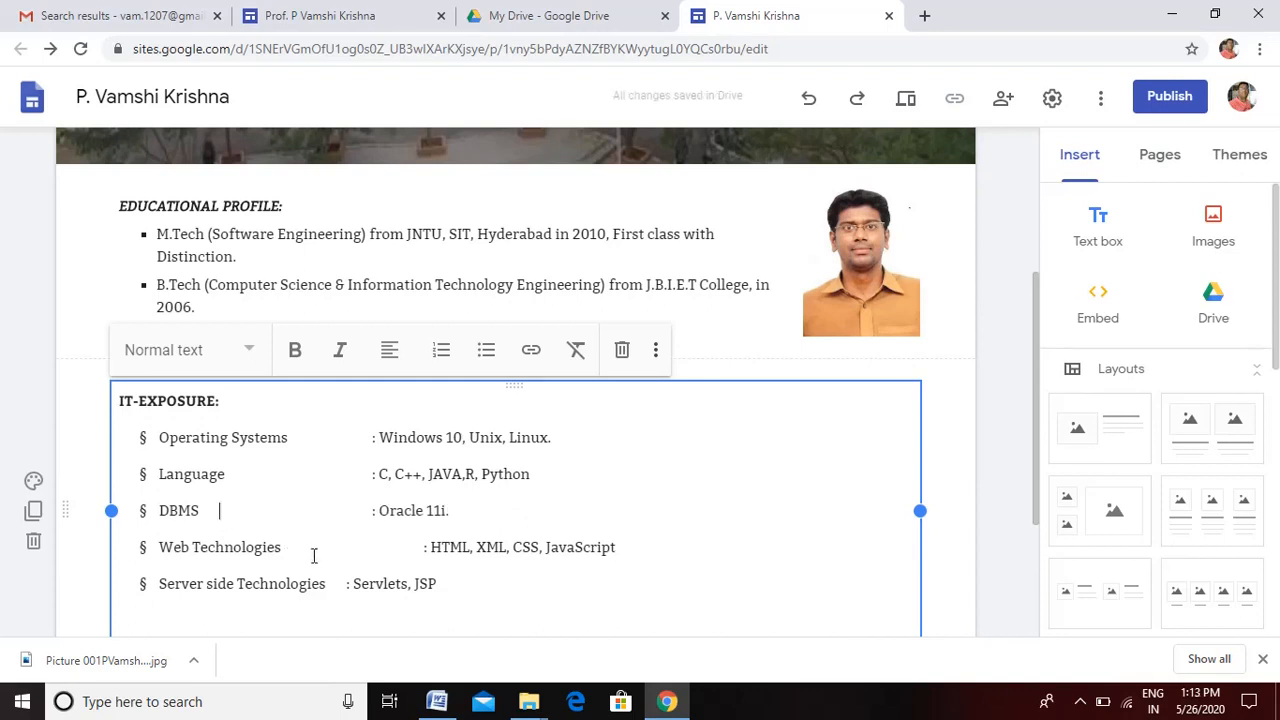
# Step: Adjust the spacing in the Web Technologies and Server side Technologies lines so their values align with the lines above
pyautogui.click(300, 549)
pyautogui.press('Delete')
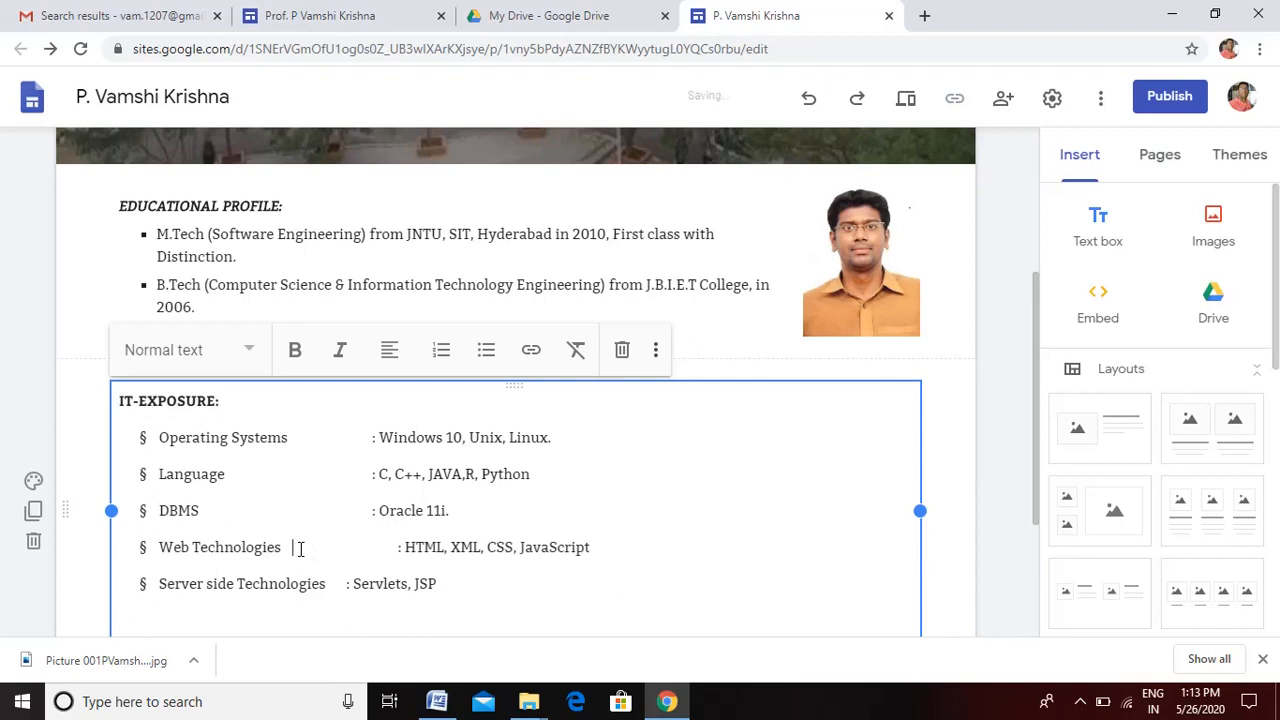
pyautogui.press('Delete')
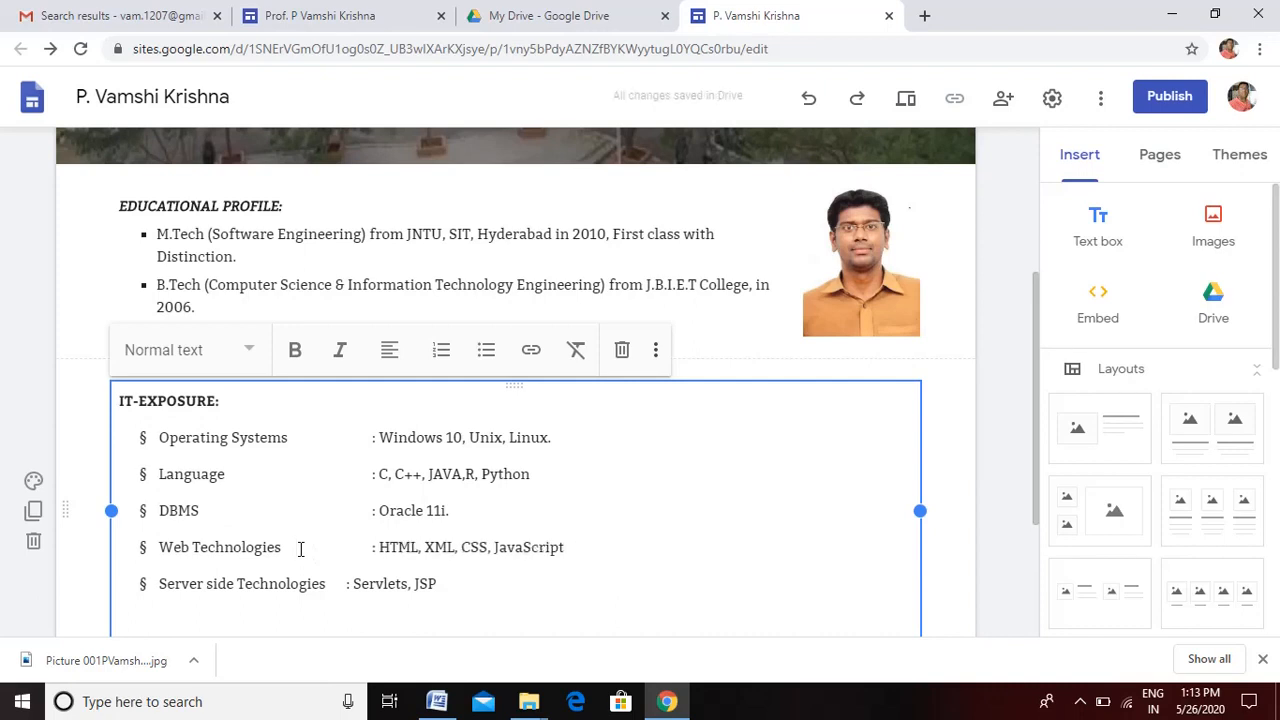
pyautogui.click(339, 594)
pyautogui.press('Tab')
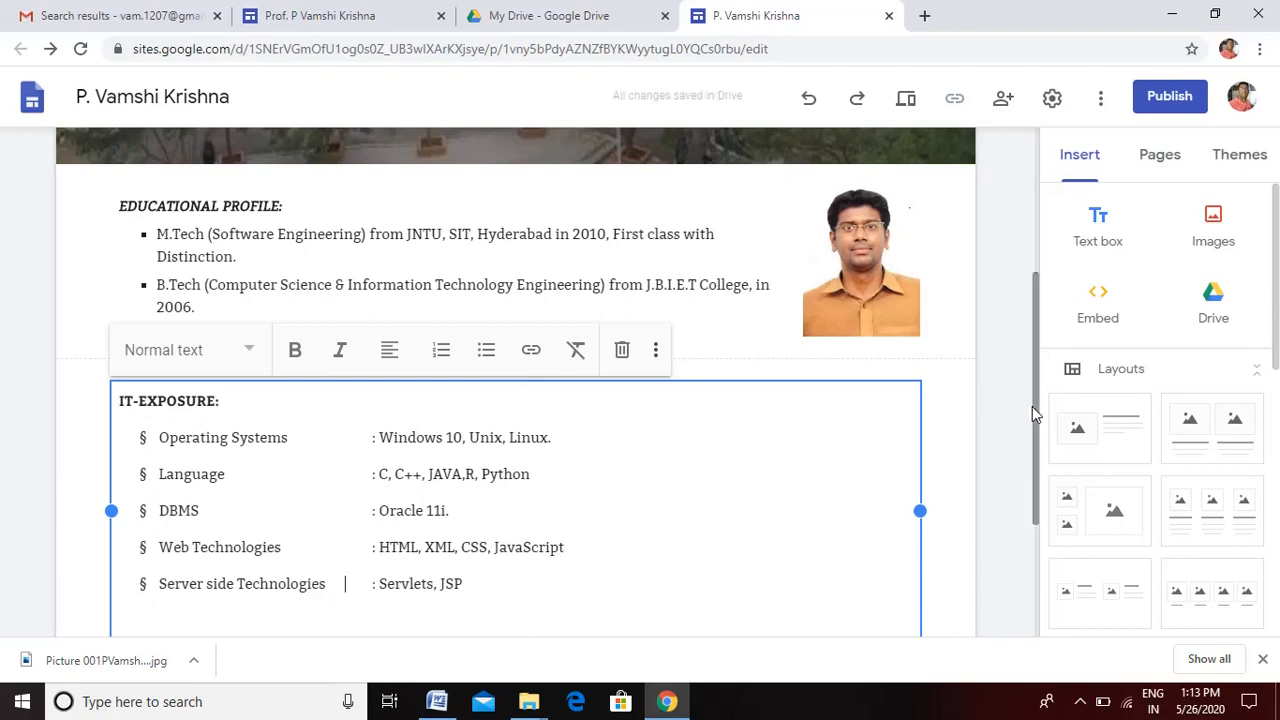
pyautogui.moveTo(1032, 406); pyautogui.dragTo(1040, 452)
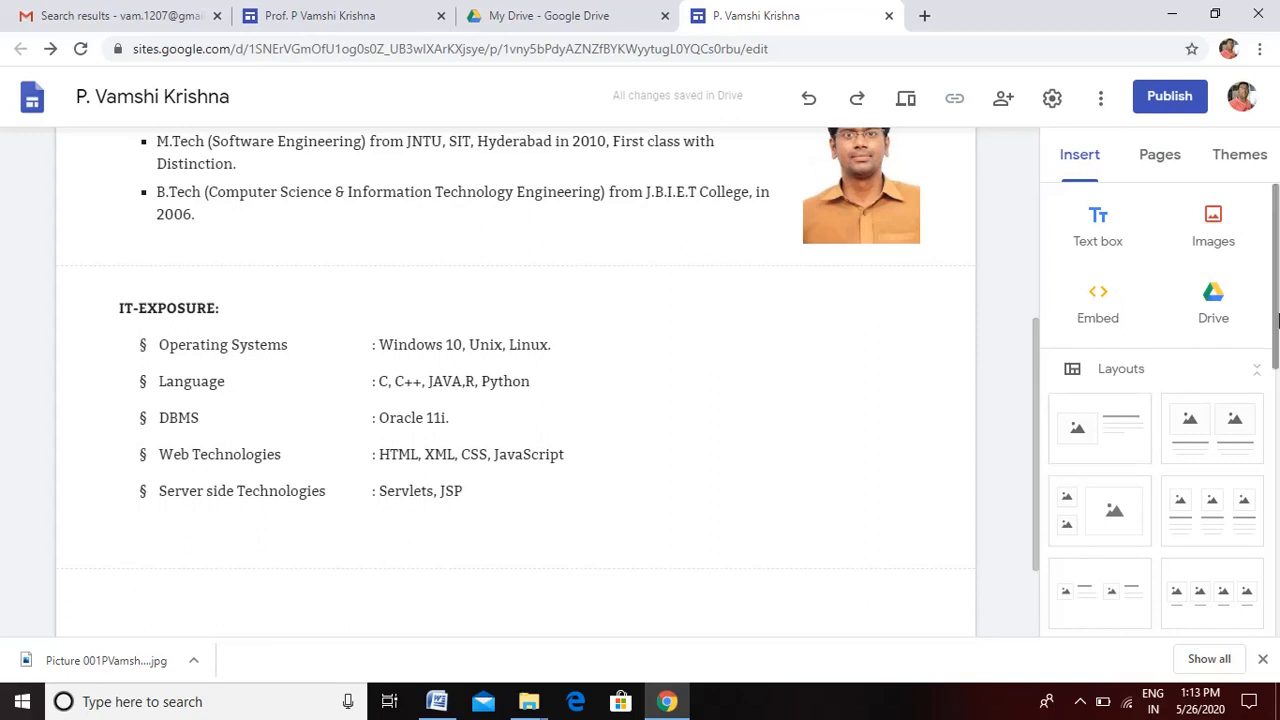
pyautogui.scroll(-1, 1278, 342)
pyautogui.moveTo(1278, 342); pyautogui.dragTo(1278, 408)
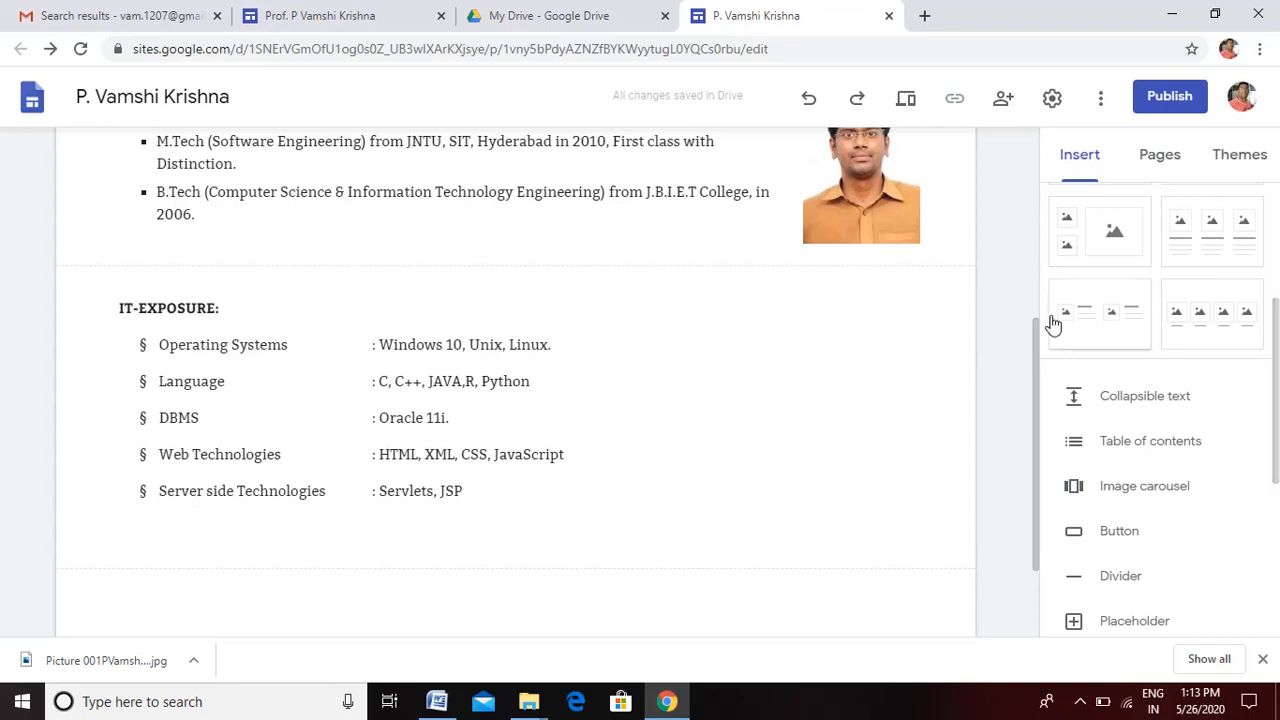
pyautogui.moveTo(1038, 344); pyautogui.dragTo(1046, 389)
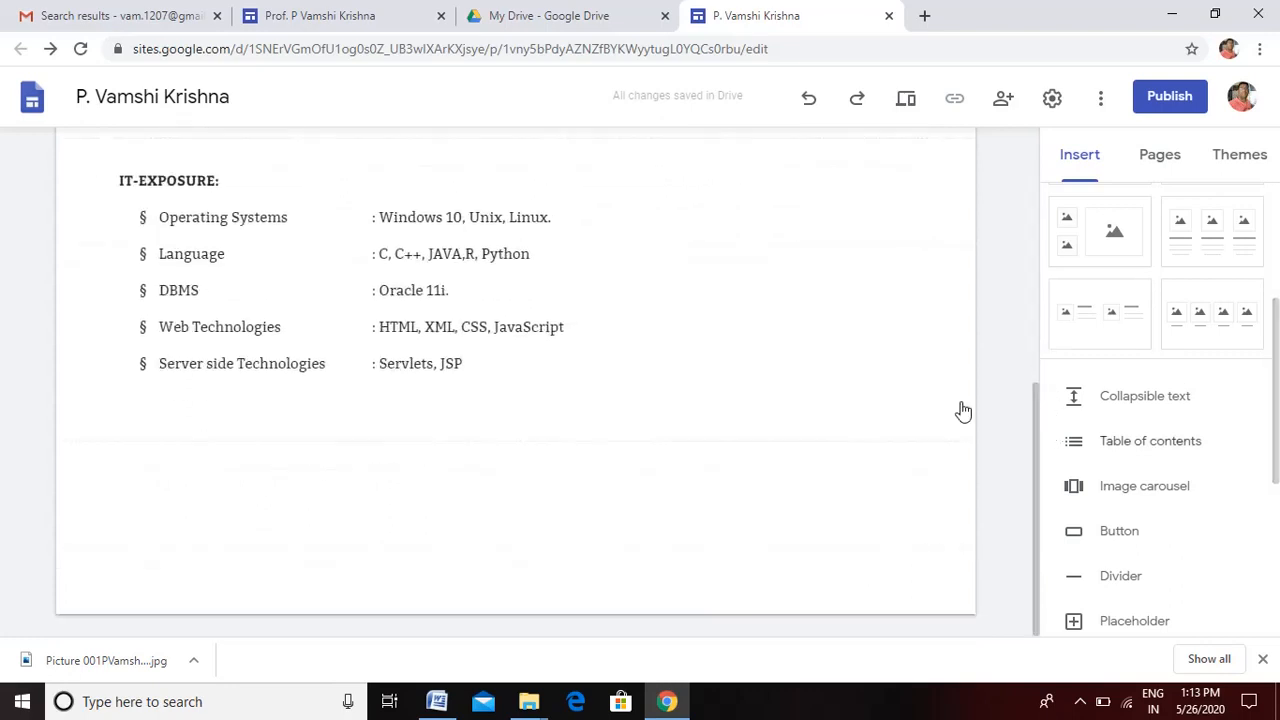
pyautogui.doubleClick(204, 480)
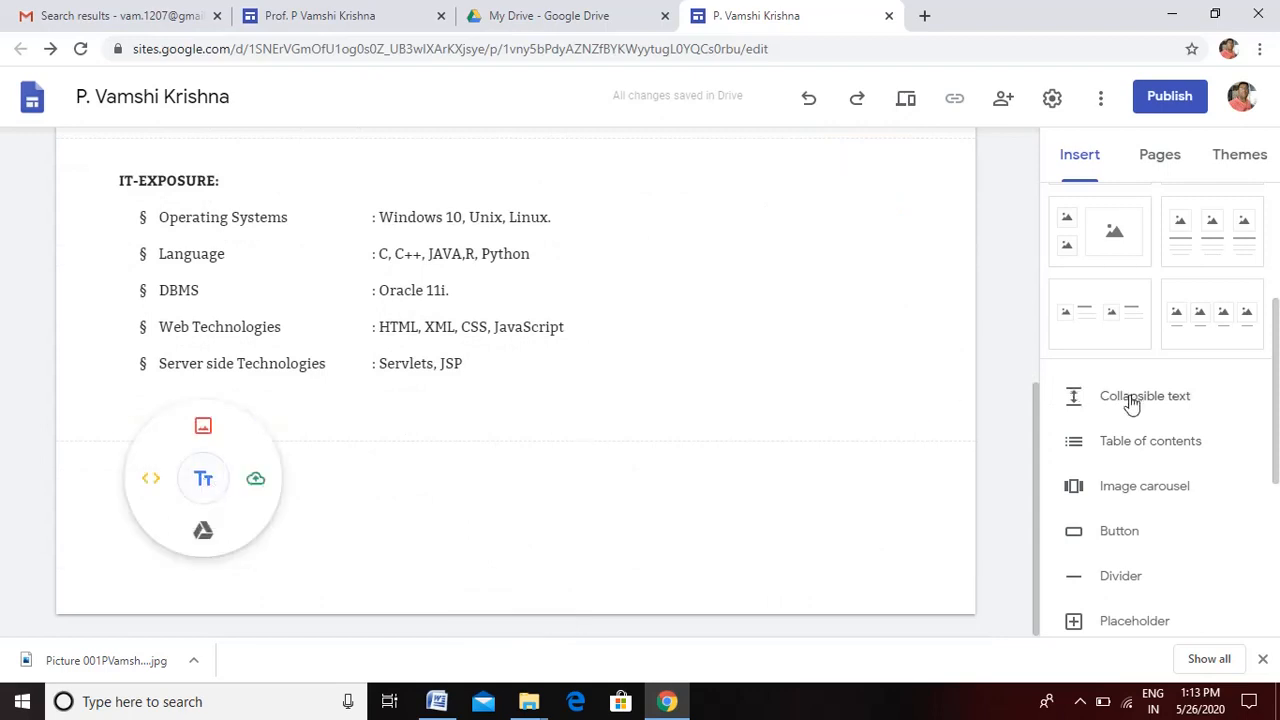
pyautogui.click(1000, 466)
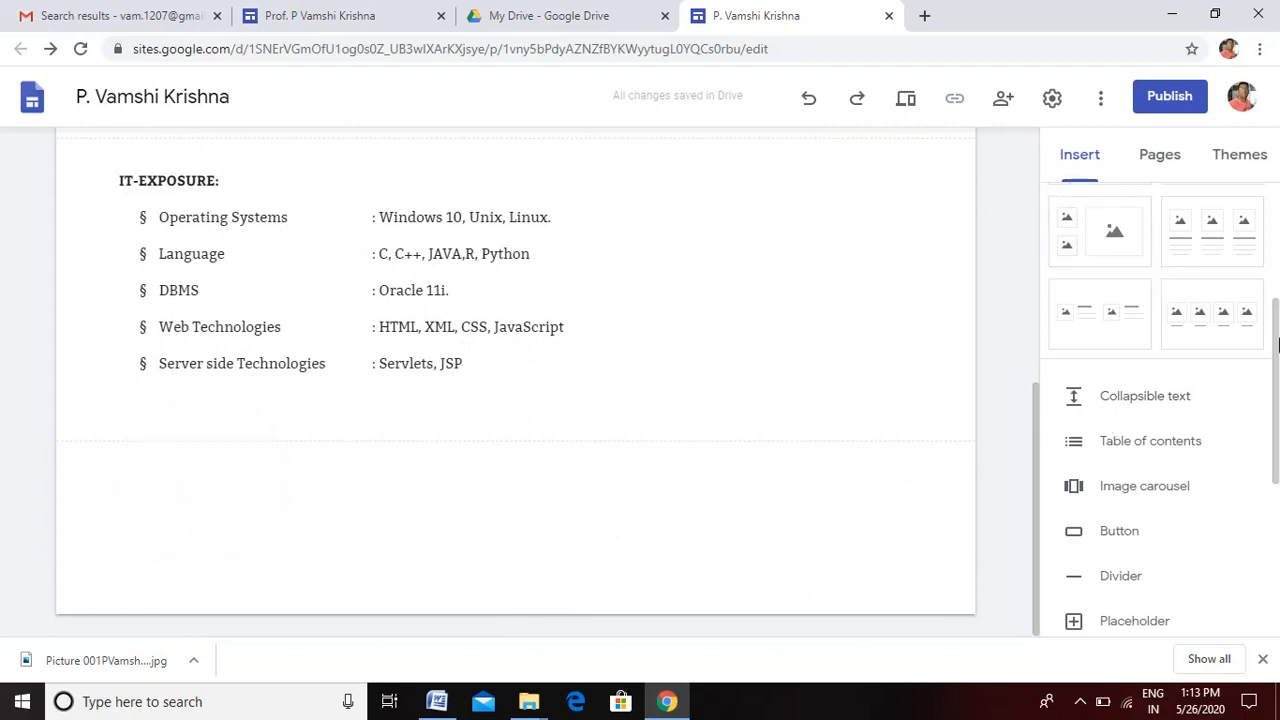
pyautogui.moveTo(1278, 336); pyautogui.dragTo(1278, 190)
pyautogui.click(1240, 154)
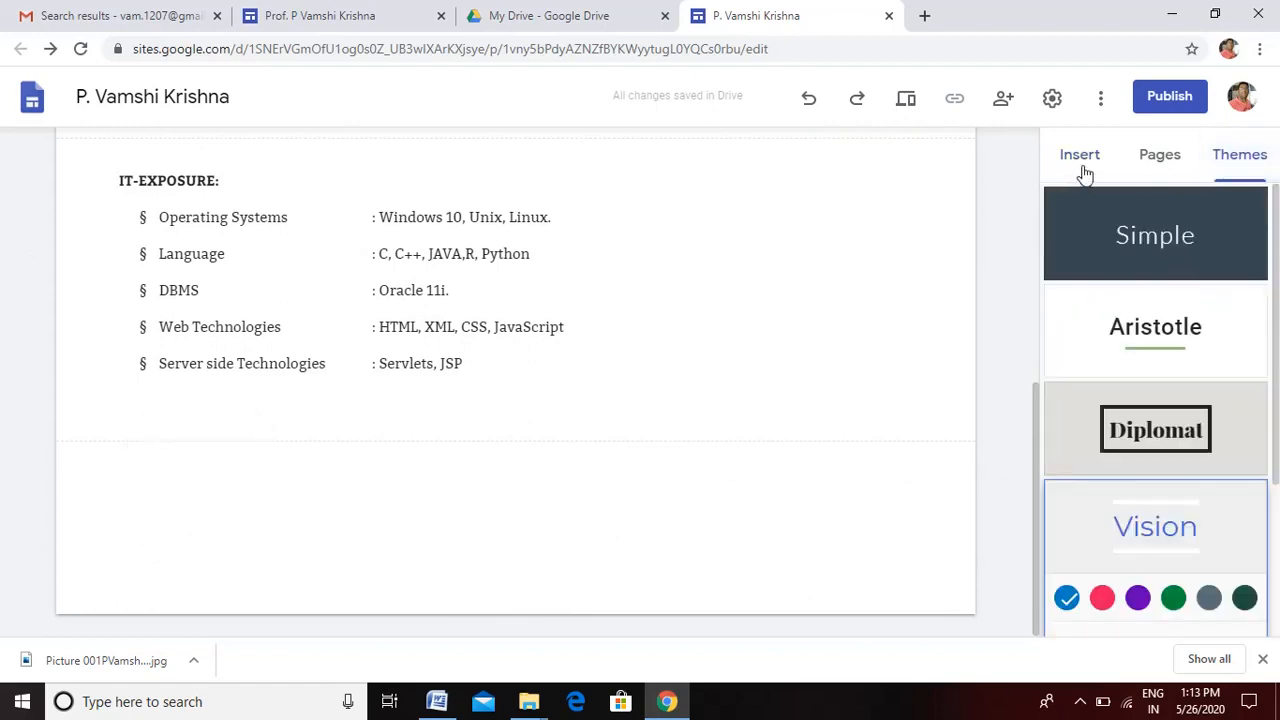
pyautogui.click(1085, 173)
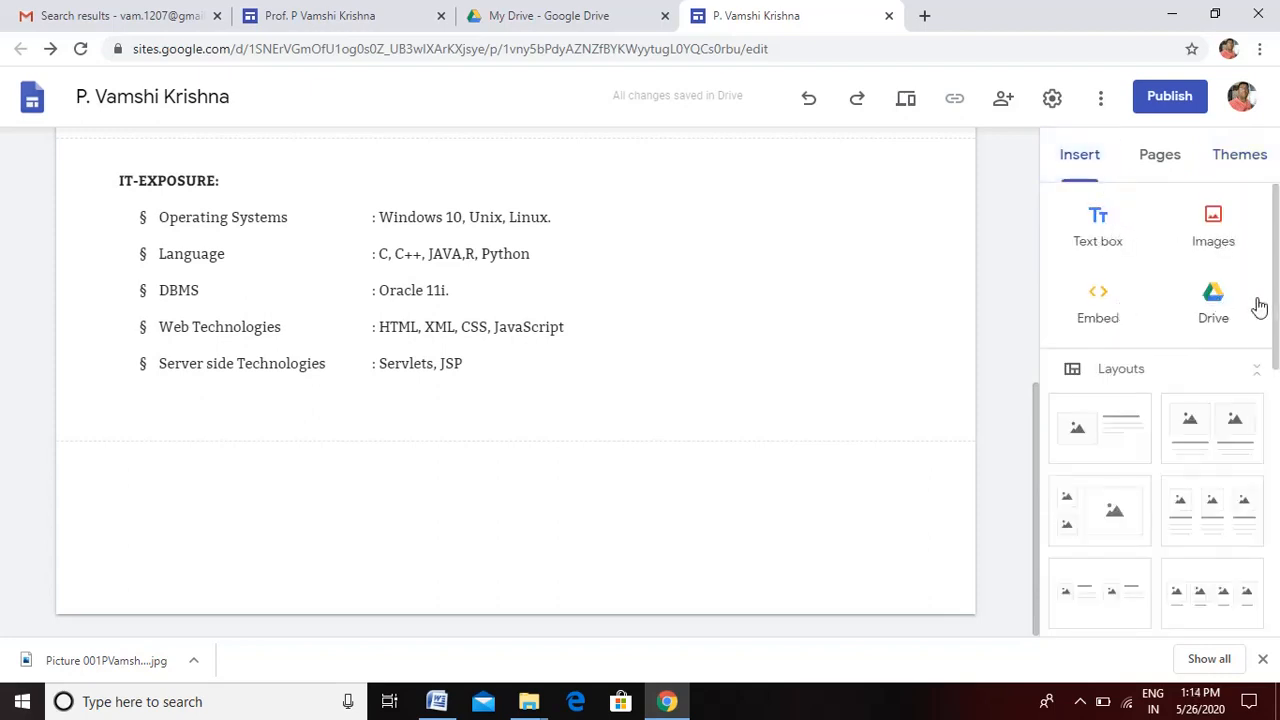
# Step: Insert a collapsible text block below the IT-EXPOSURE section
pyautogui.moveTo(1278, 305); pyautogui.dragTo(1278, 365)
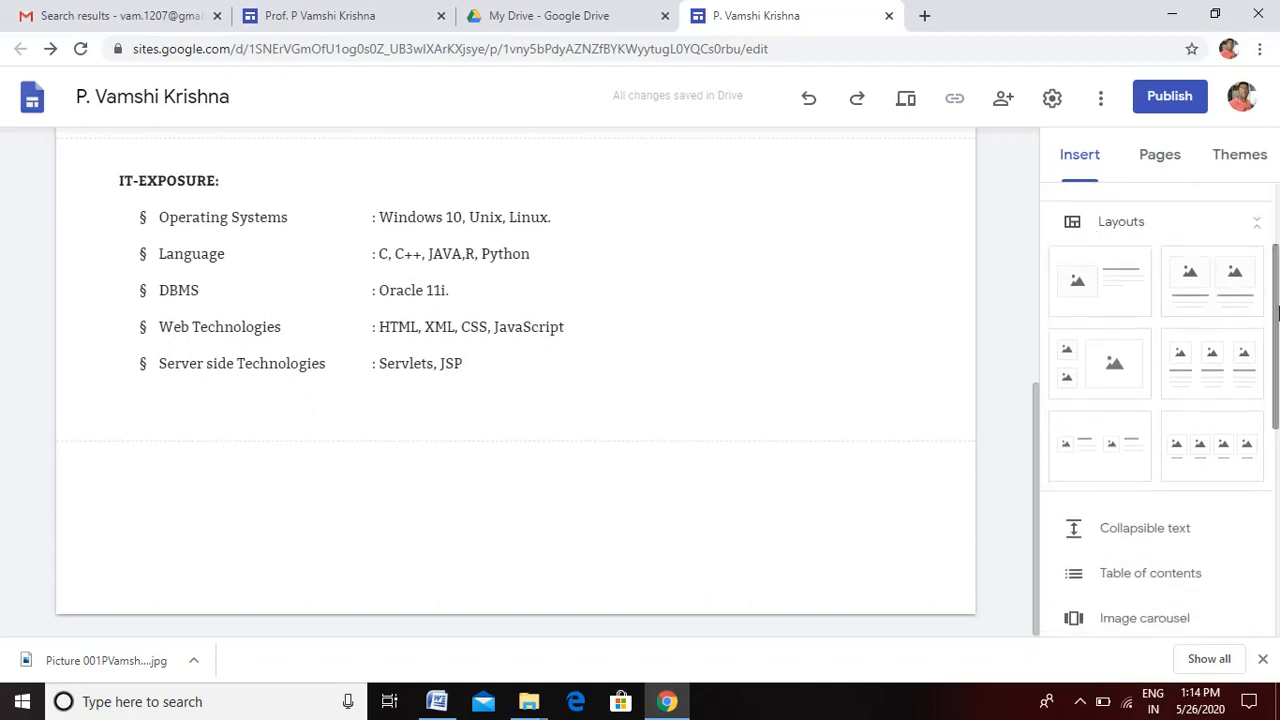
pyautogui.moveTo(1278, 317); pyautogui.dragTo(1278, 374)
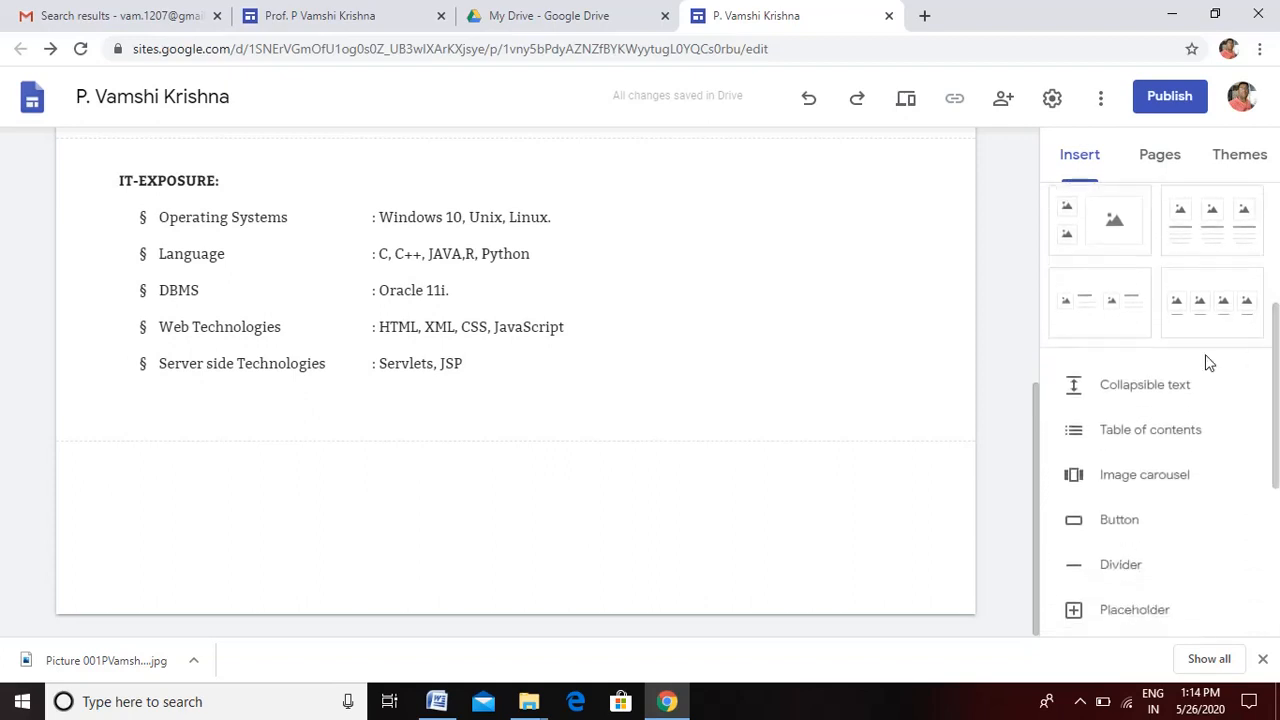
pyautogui.click(1133, 399)
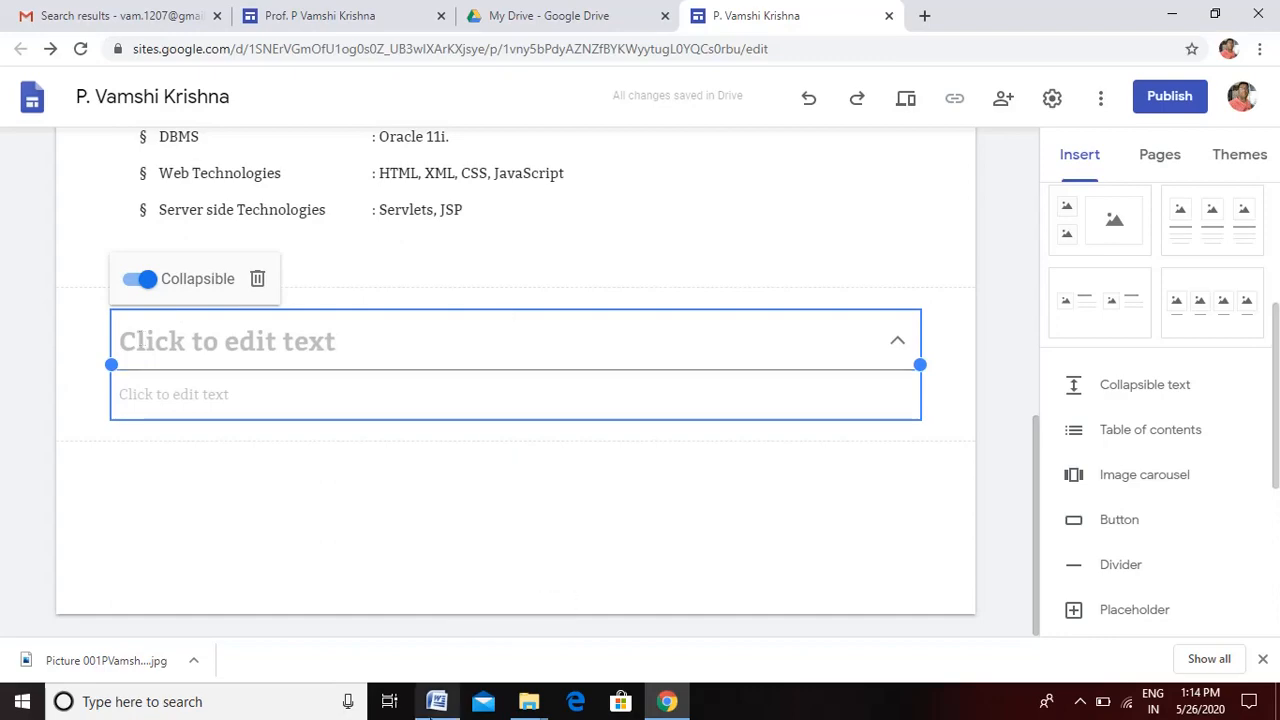
# Step: Fill the body of the collapsible text block with the FACULTY DEVELOPMENT PROGRAMS section copied from the Word document
pyautogui.click(436, 703)
pyautogui.moveTo(1275, 255); pyautogui.dragTo(1278, 269)
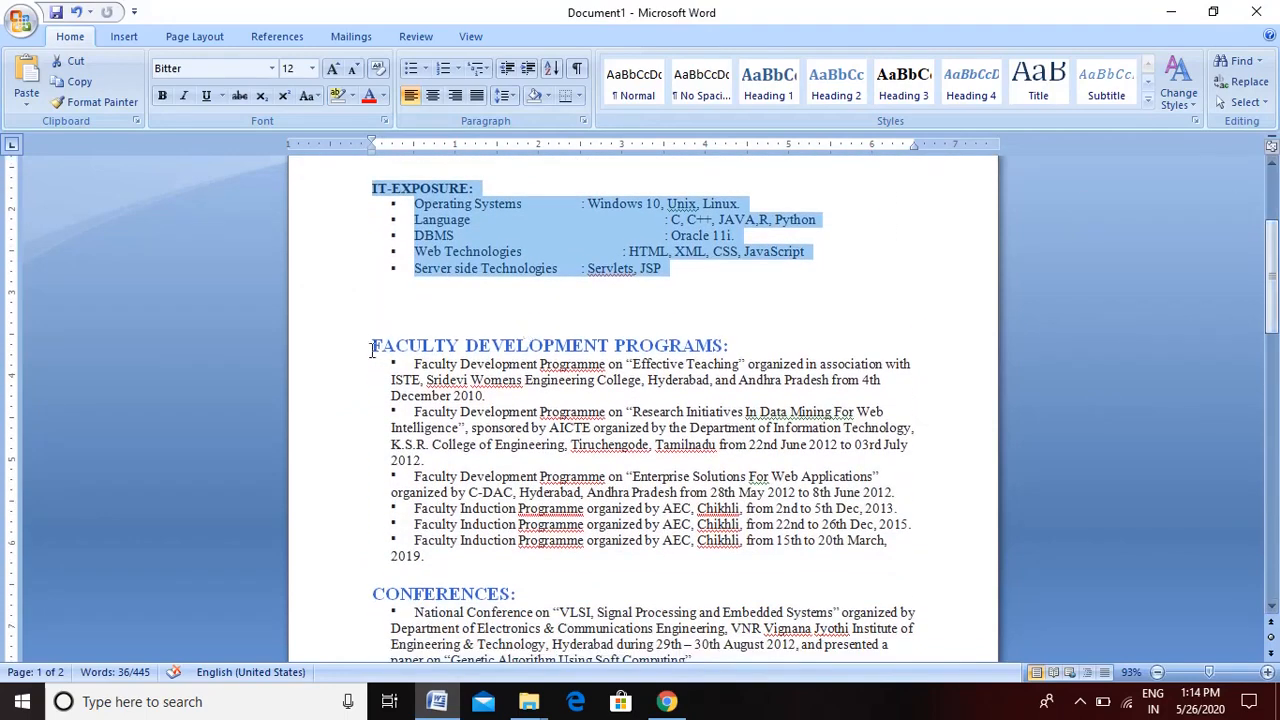
pyautogui.moveTo(372, 346); pyautogui.dragTo(430, 556)
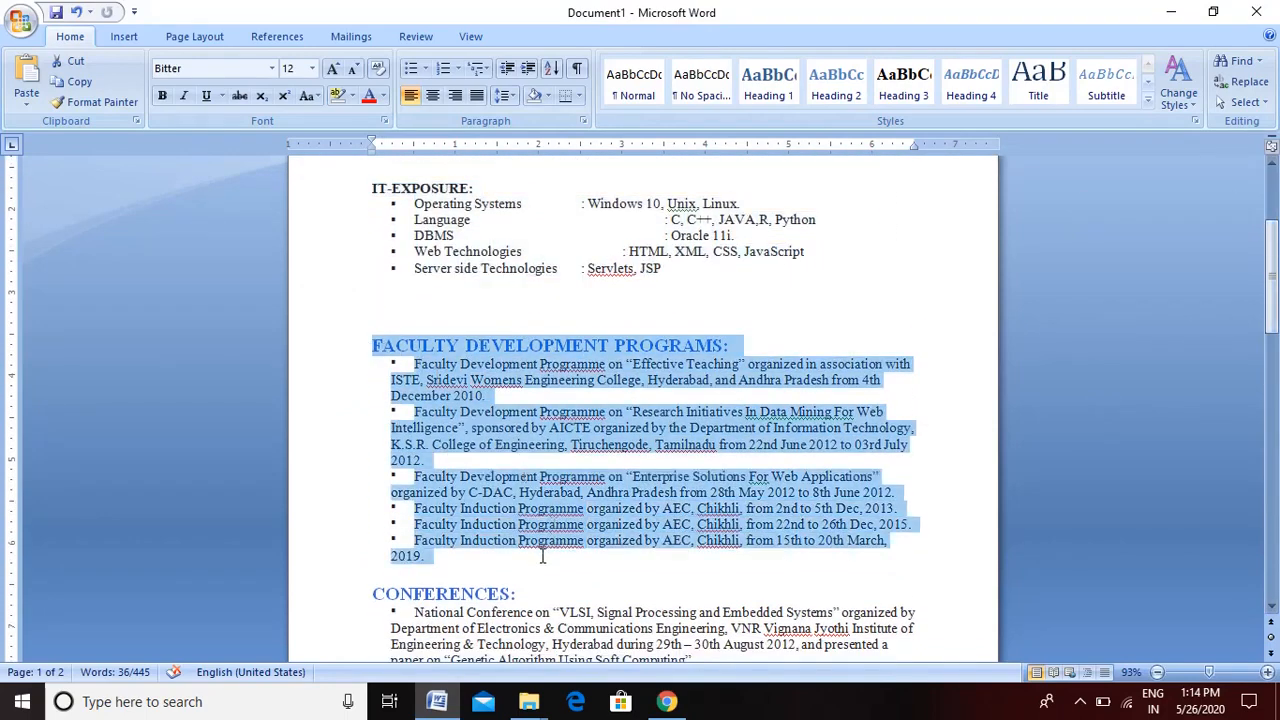
pyautogui.rightClick(480, 412)
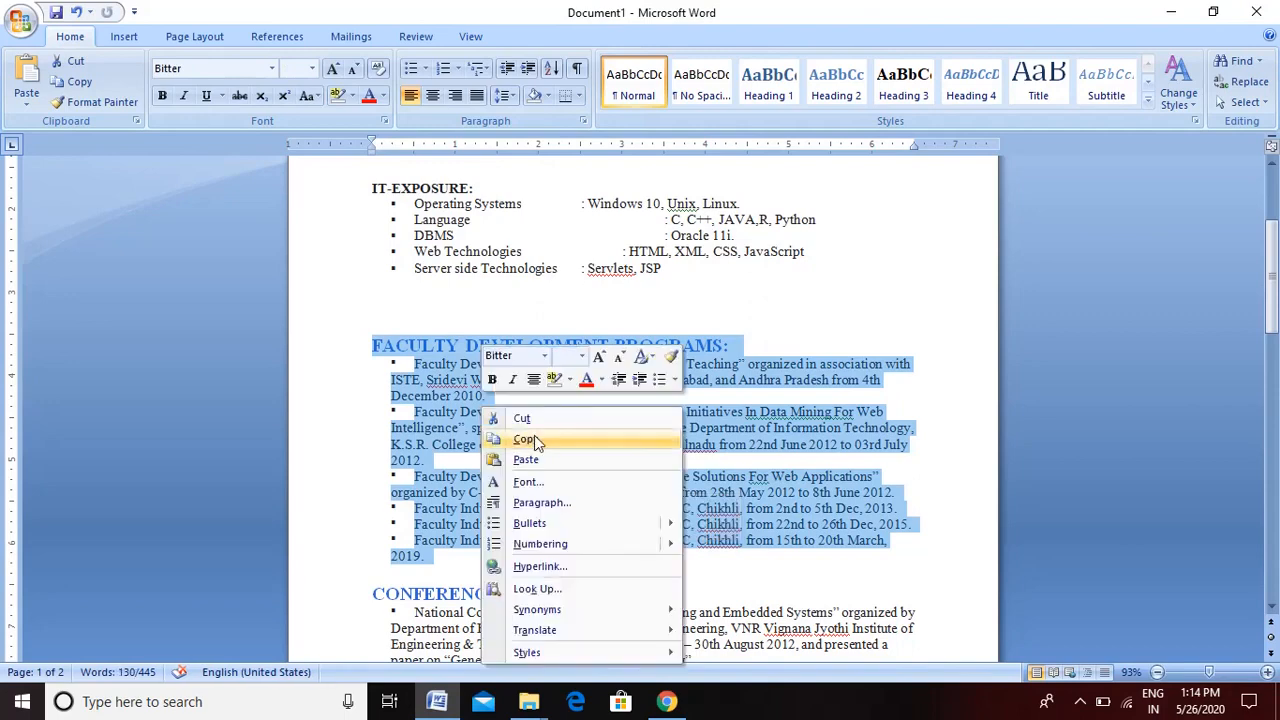
pyautogui.click(538, 440)
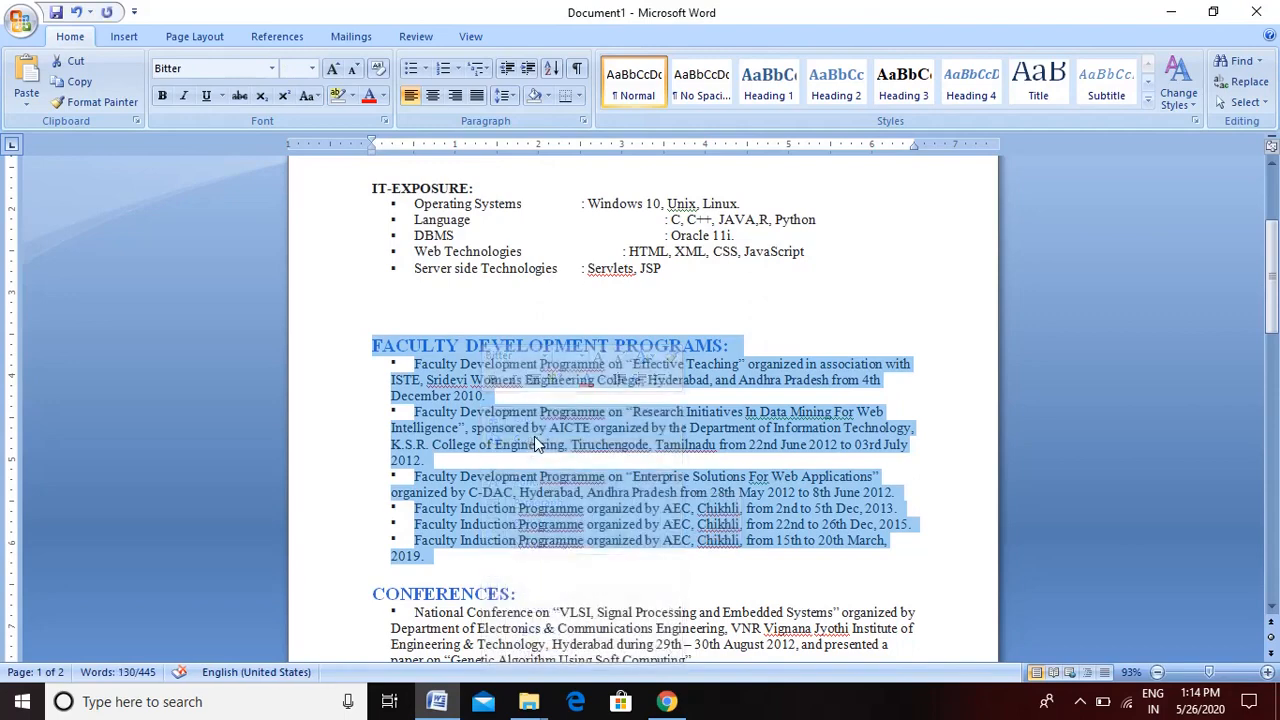
pyautogui.click(1171, 11)
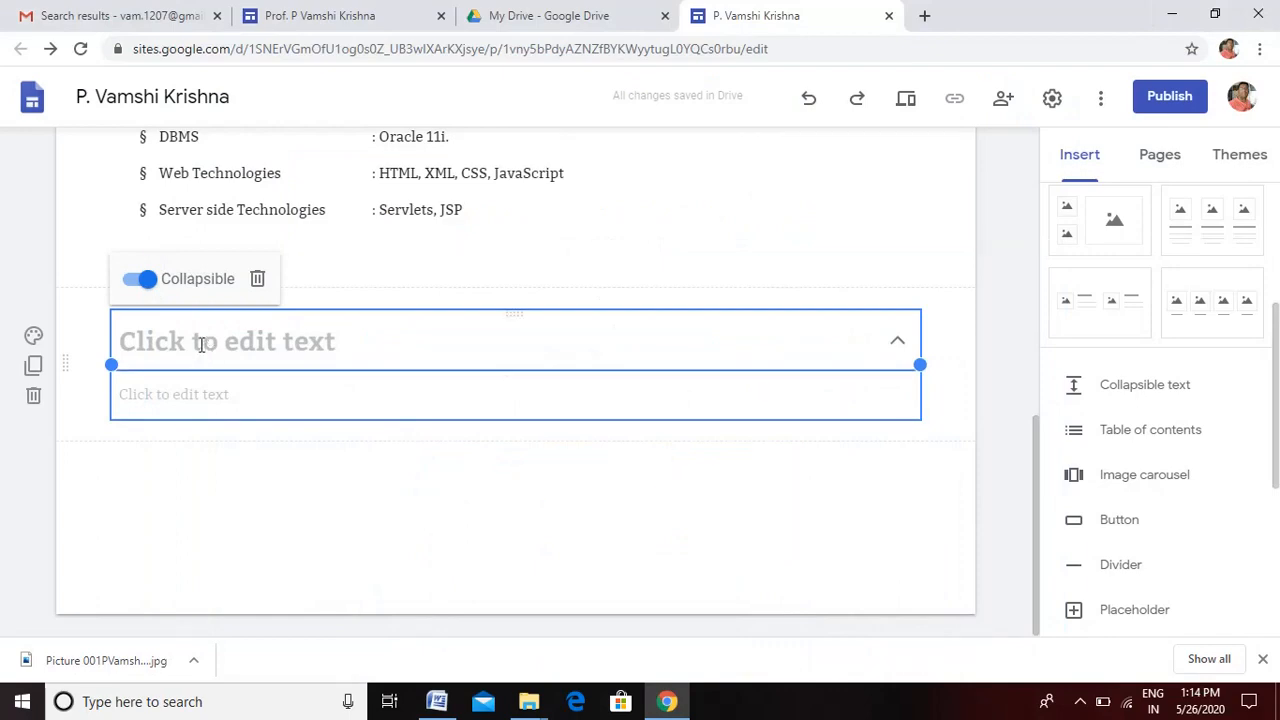
pyautogui.click(164, 396)
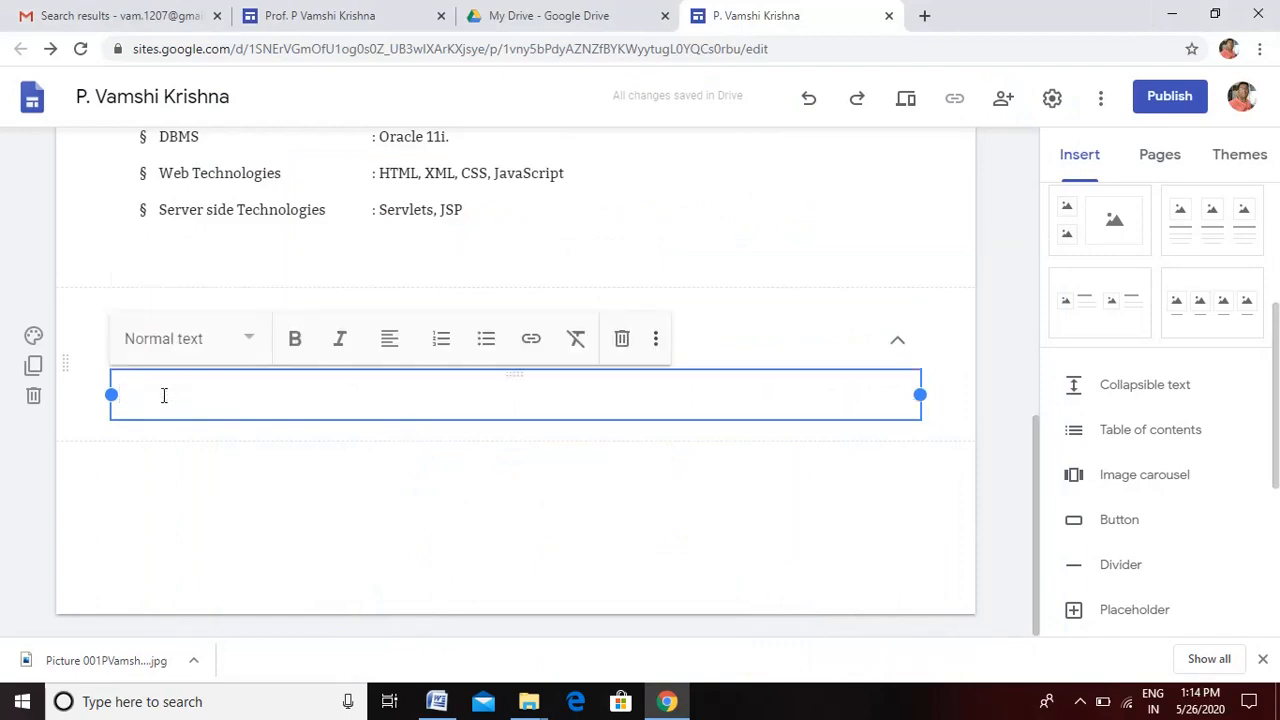
pyautogui.rightClick(164, 396)
pyautogui.click(234, 250)
# Step: Move the FACULTY DEVELOPMENT PROGRAMS: heading from the collapsible block's body into its title and remove the extra blank line there
pyautogui.moveTo(394, 222); pyautogui.dragTo(116, 216)
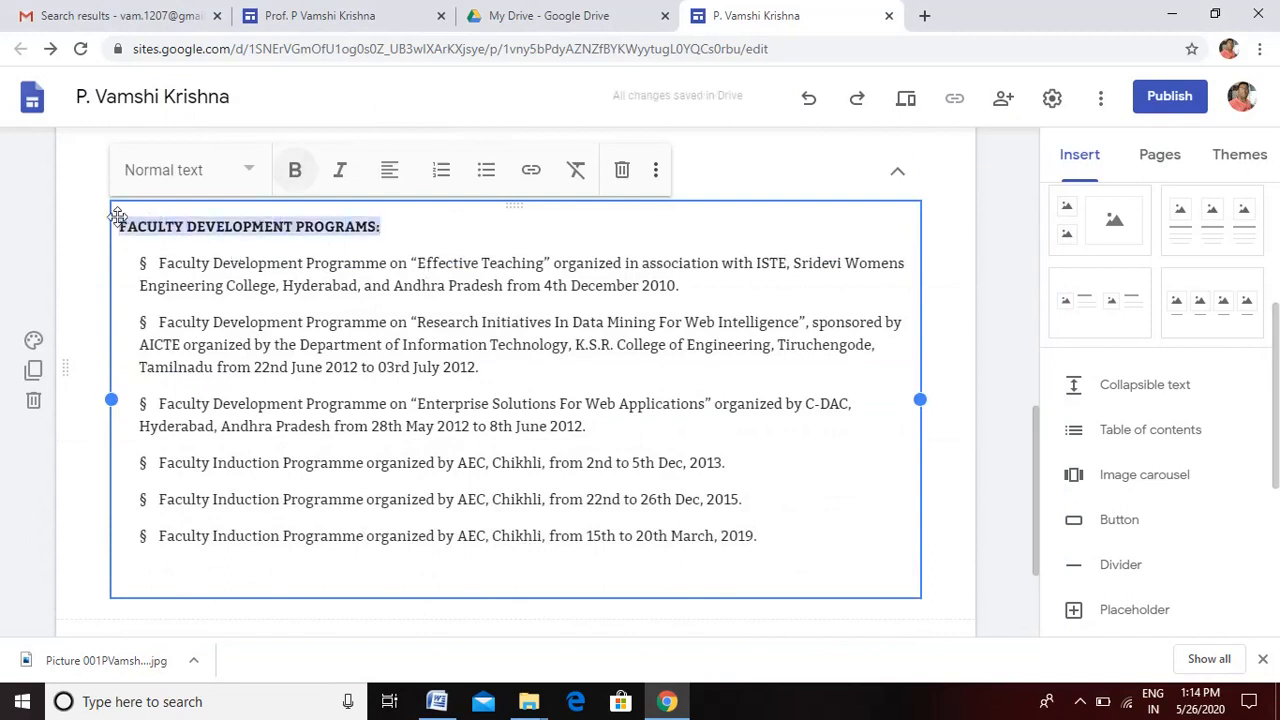
pyautogui.rightClick(178, 223)
pyautogui.click(234, 272)
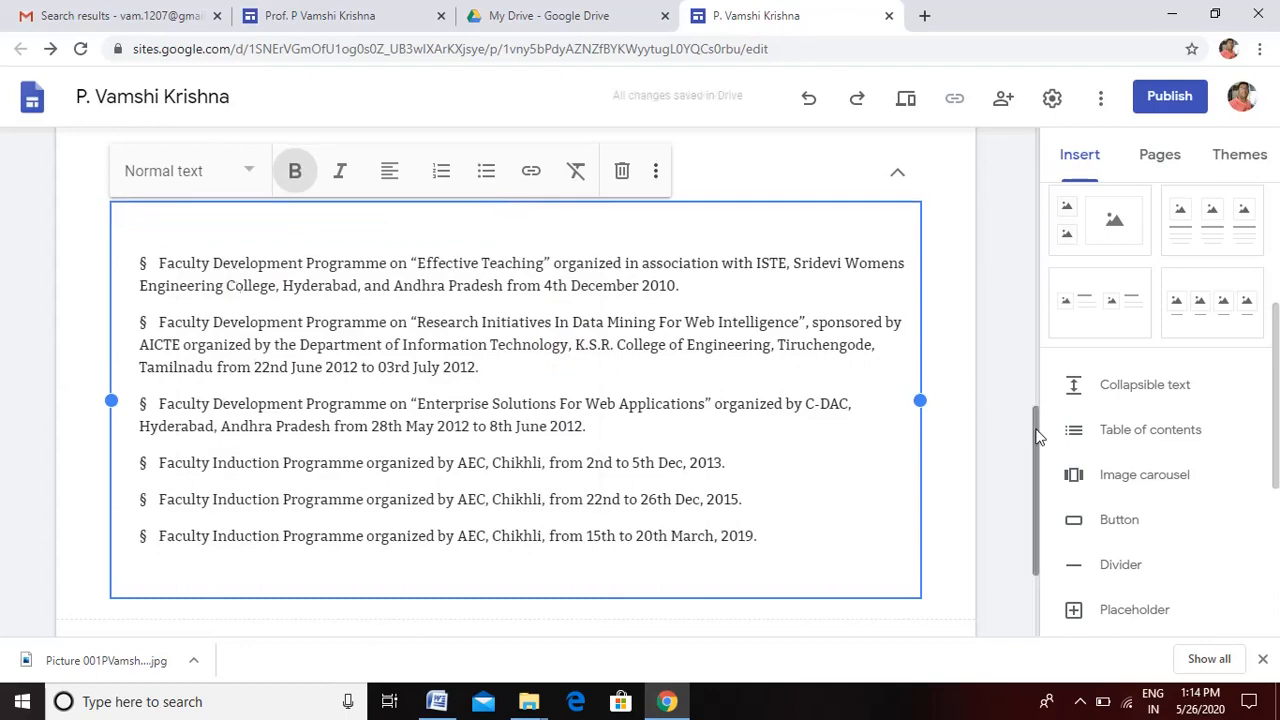
pyautogui.moveTo(1035, 430); pyautogui.dragTo(1034, 392)
pyautogui.click(897, 273)
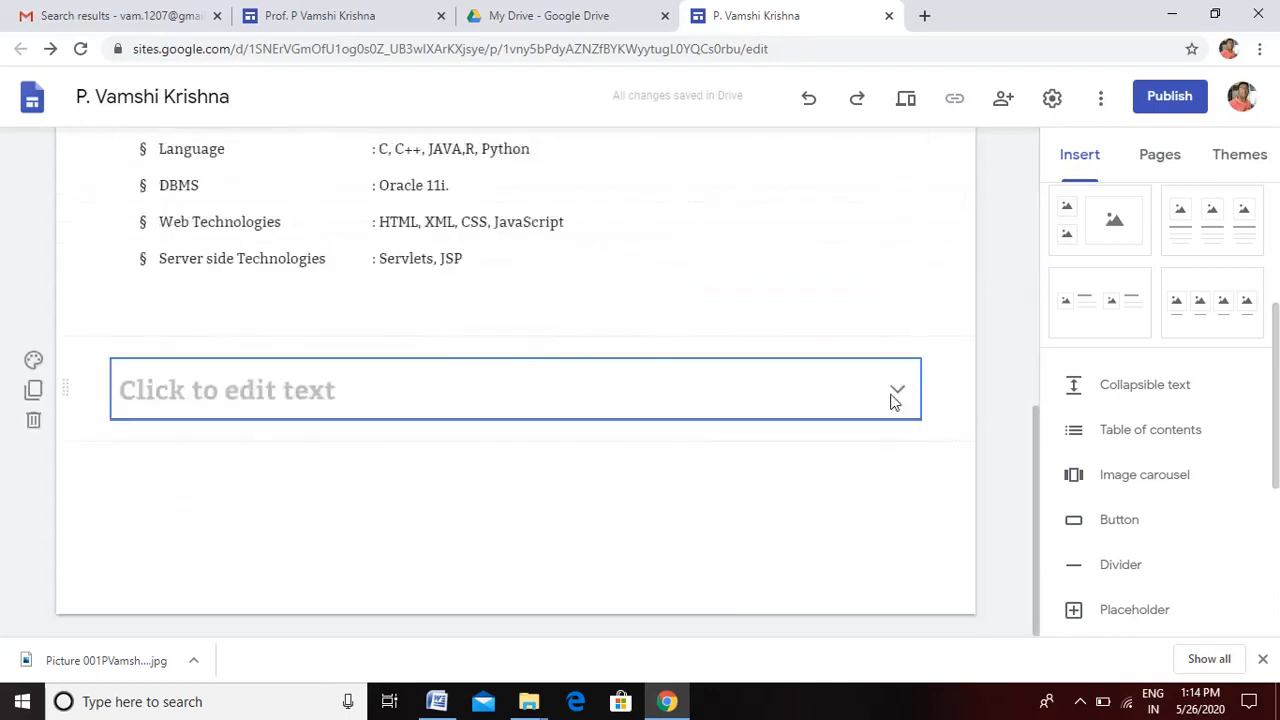
pyautogui.click(172, 392)
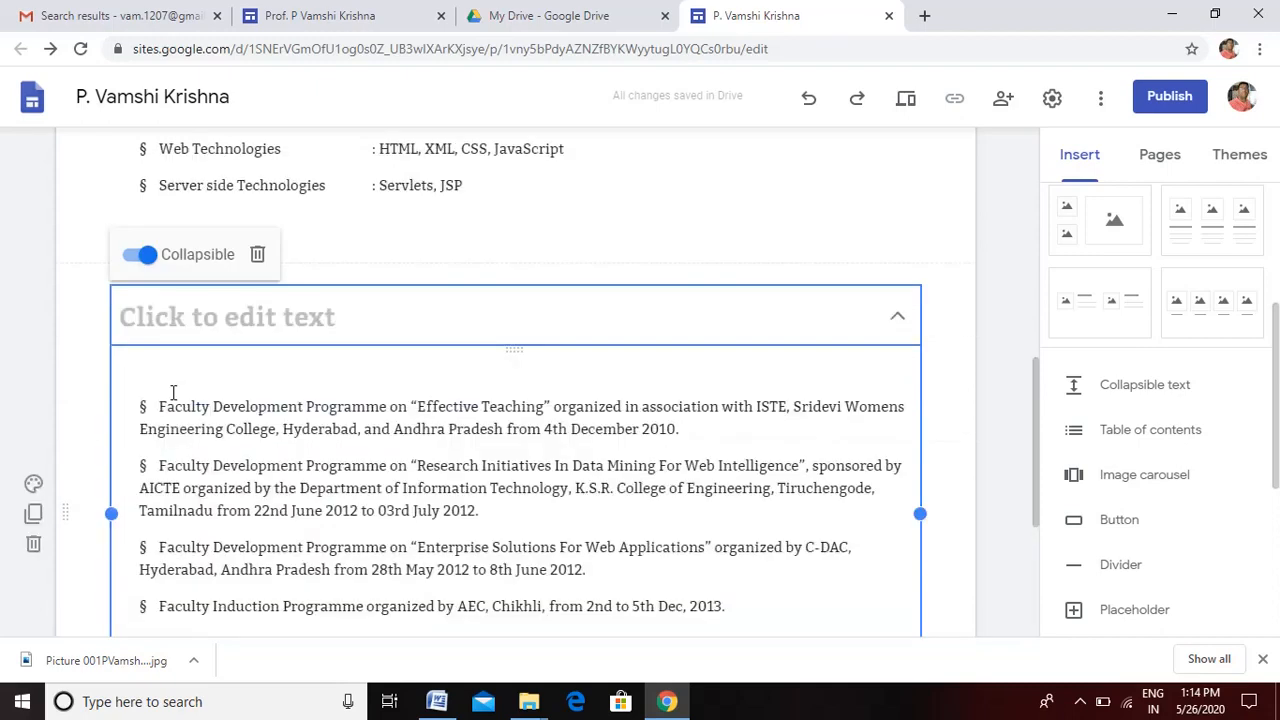
pyautogui.click(150, 325)
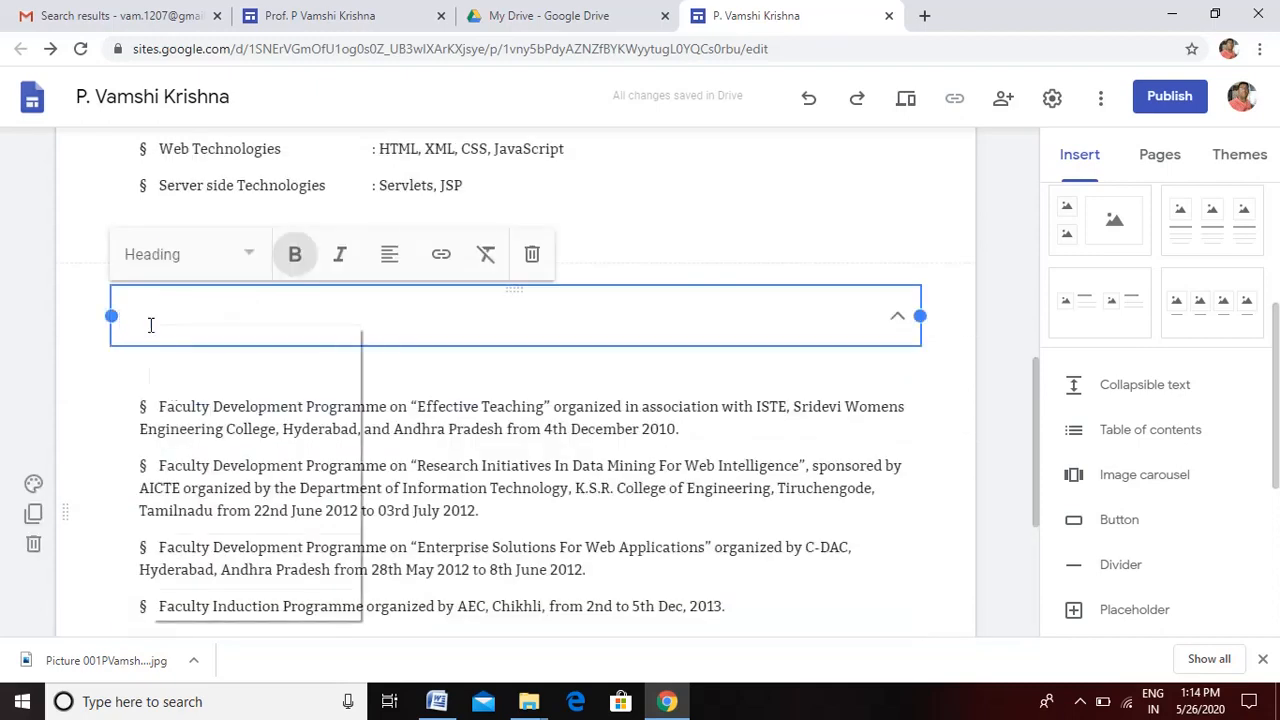
pyautogui.rightClick(150, 325)
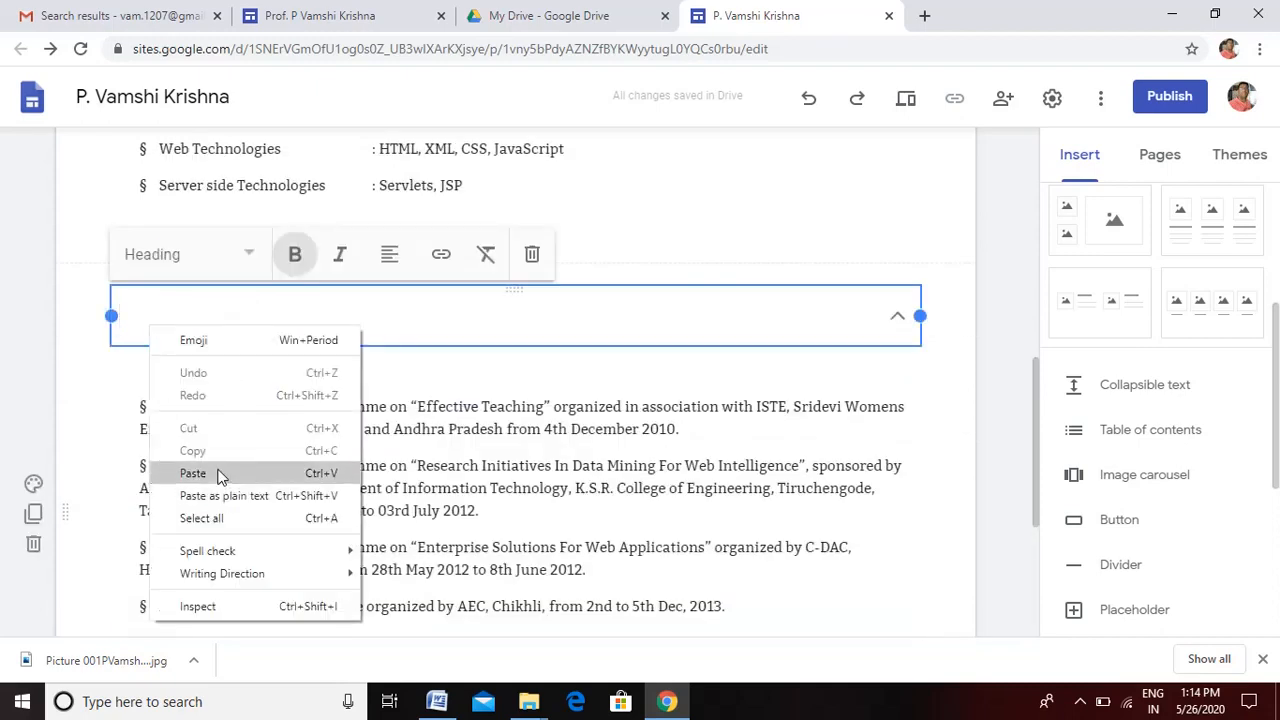
pyautogui.click(185, 474)
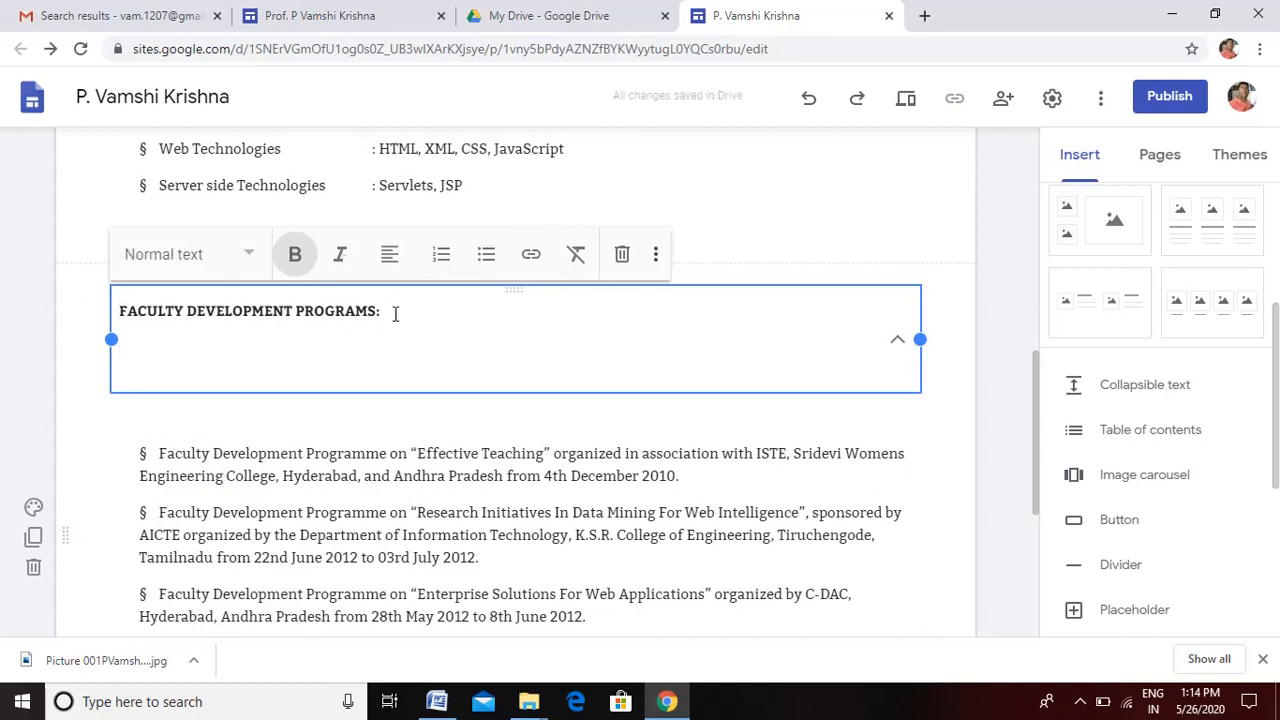
pyautogui.press('BackSpace')
# Step: Format the FACULTY DEVELOPMENT PROGRAMS: title of the collapsible block as a bold Subheading
pyautogui.moveTo(395, 313); pyautogui.dragTo(119, 305)
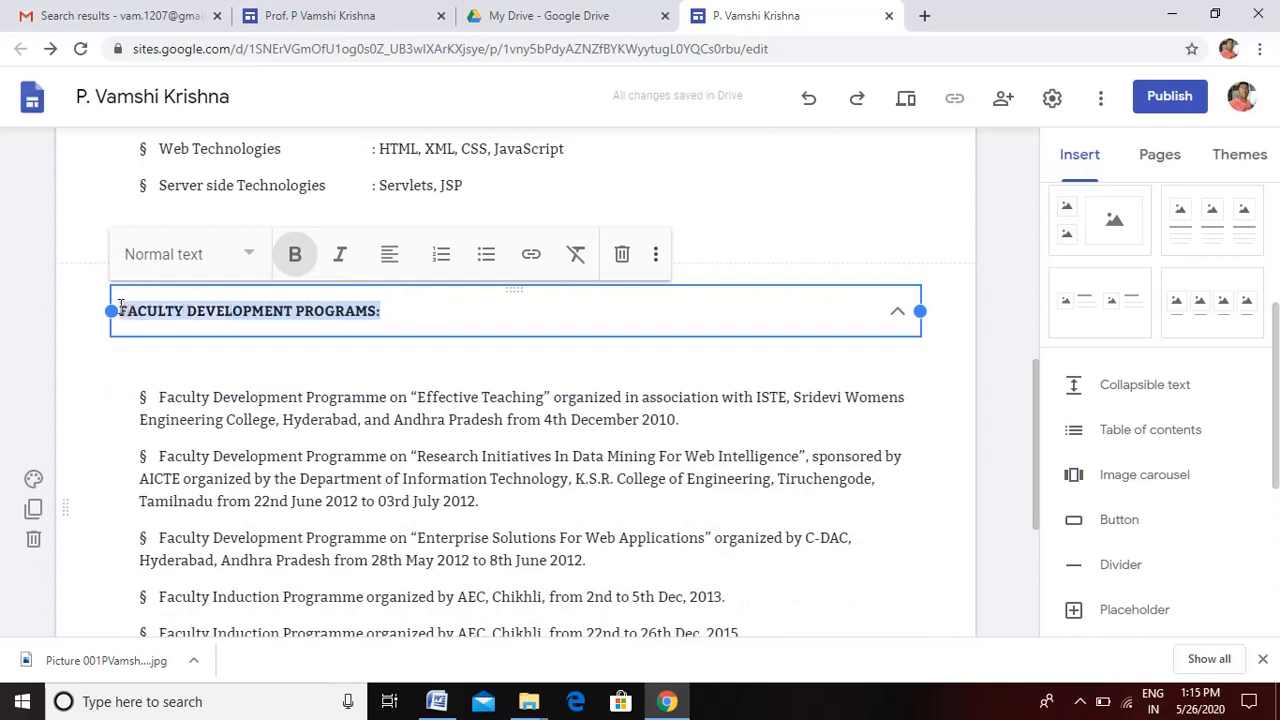
pyautogui.click(248, 256)
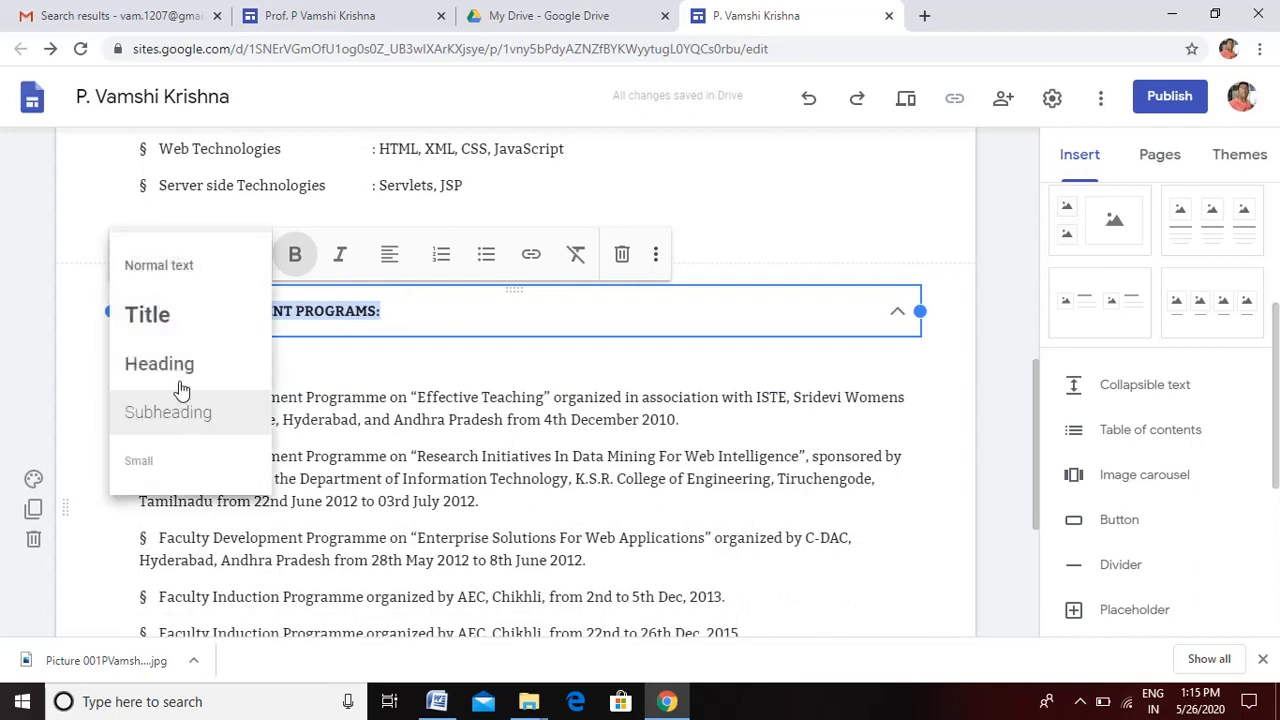
pyautogui.click(186, 418)
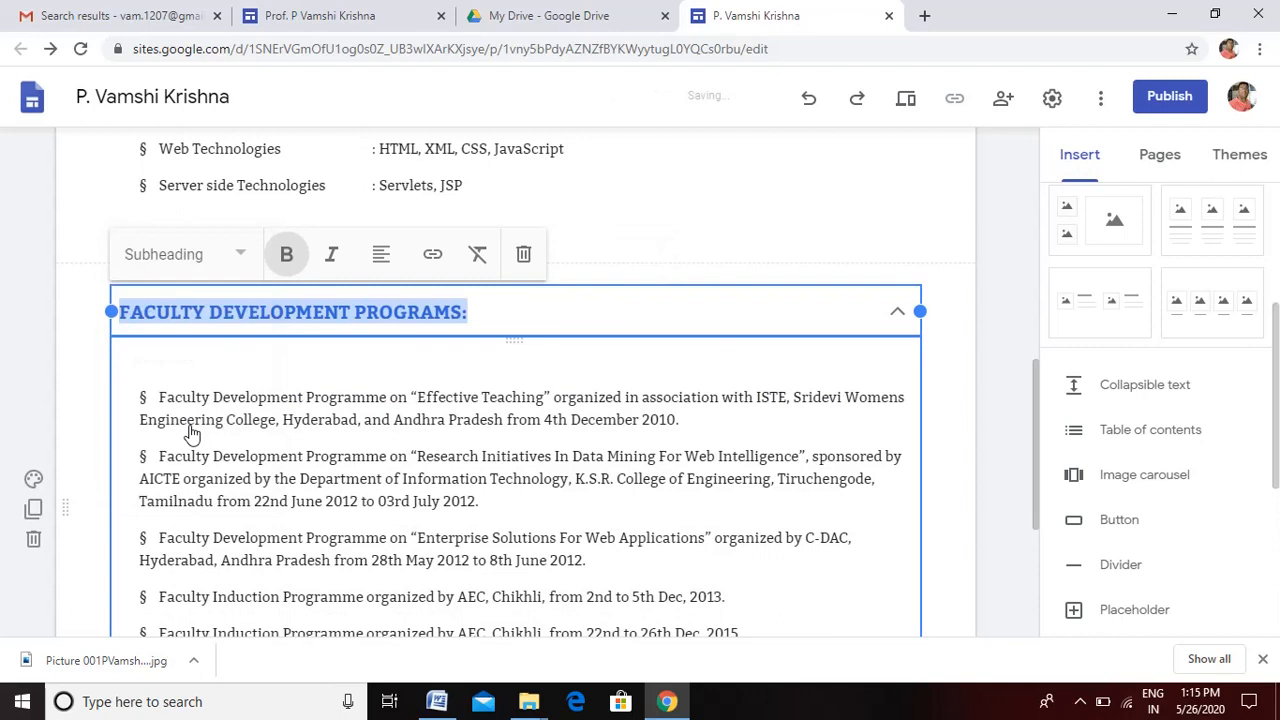
pyautogui.click(241, 256)
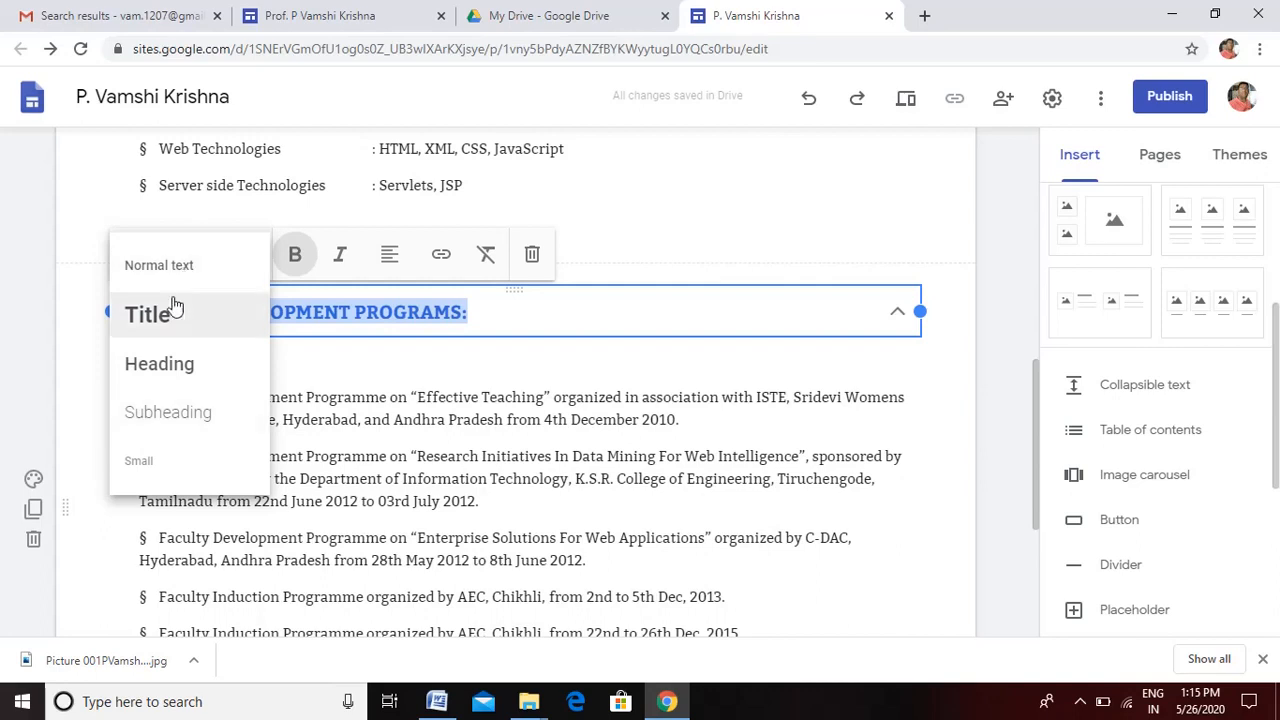
pyautogui.click(185, 414)
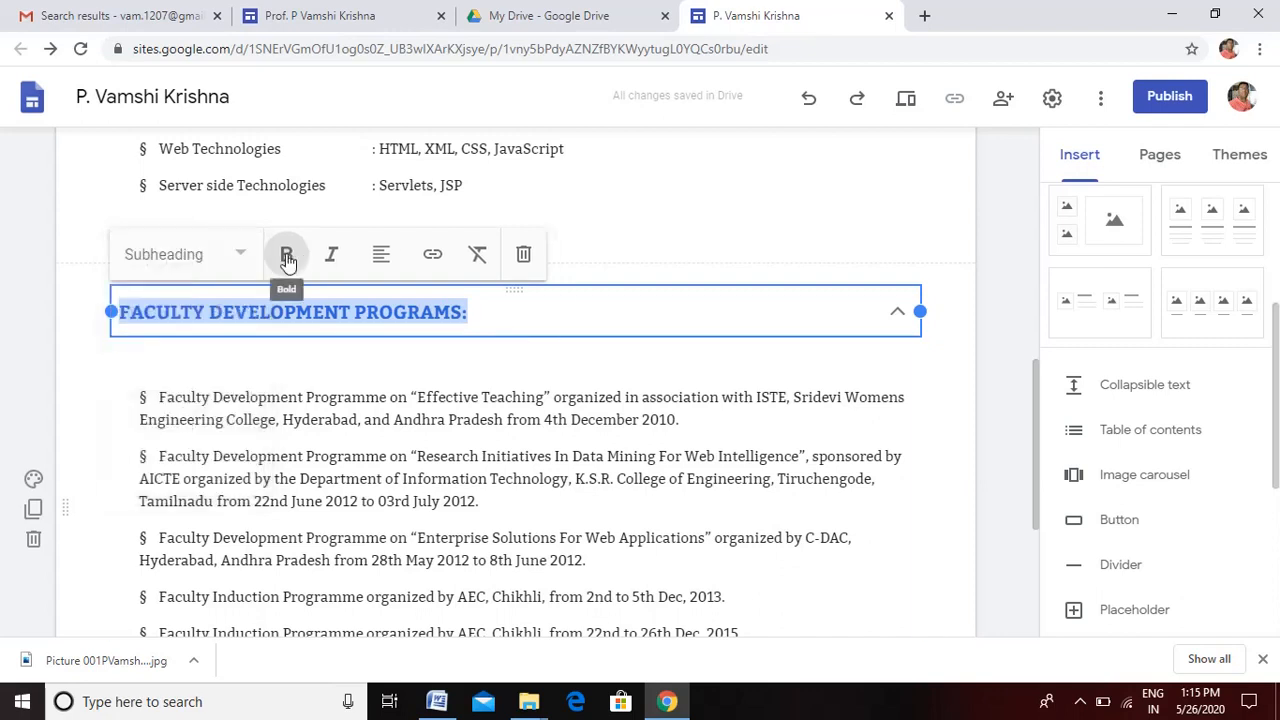
pyautogui.click(287, 261)
pyautogui.click(287, 261)
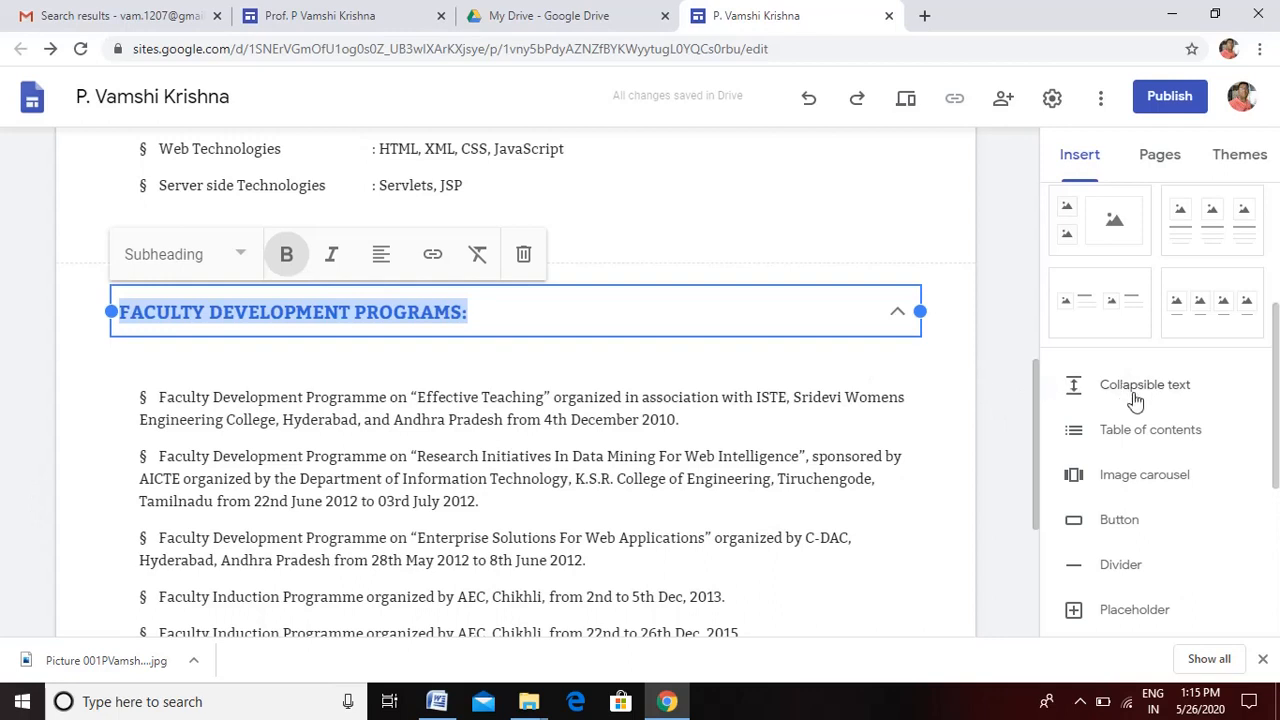
# Step: Check how the FACULTY DEVELOPMENT PROGRAMS block collapses and expands, and review the home page from its sections up to the header
pyautogui.click(900, 318)
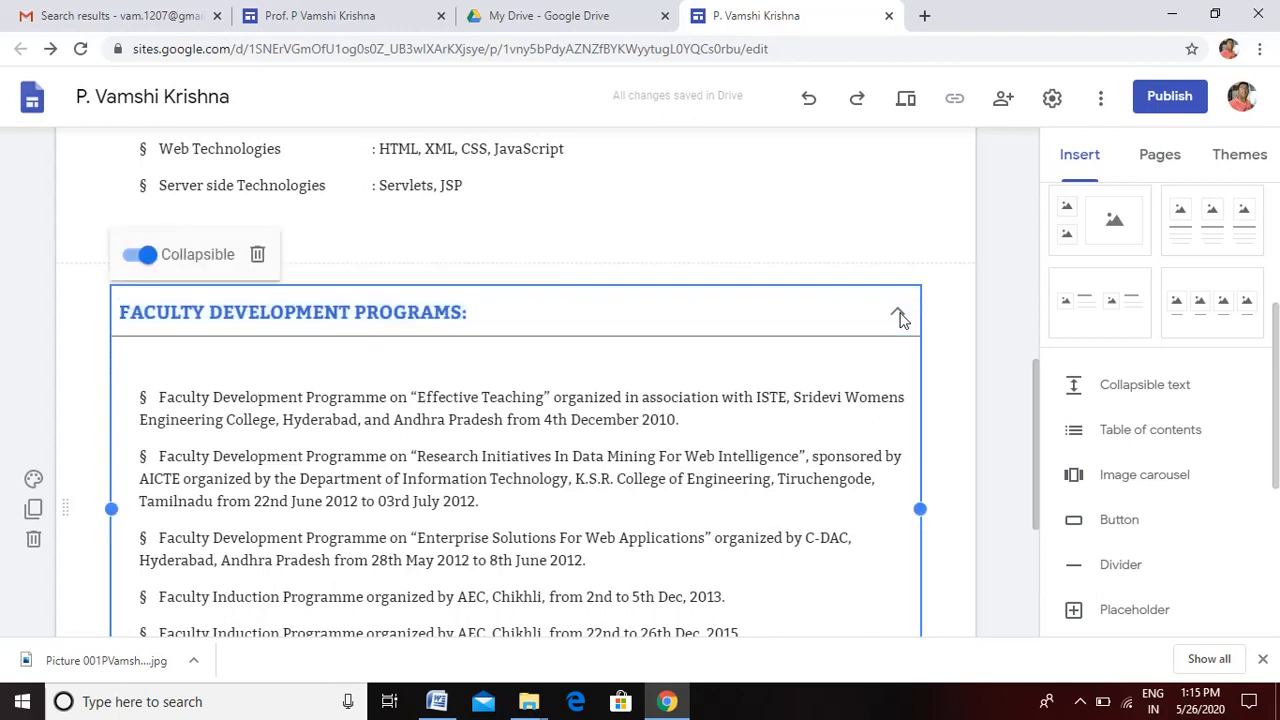
pyautogui.click(935, 352)
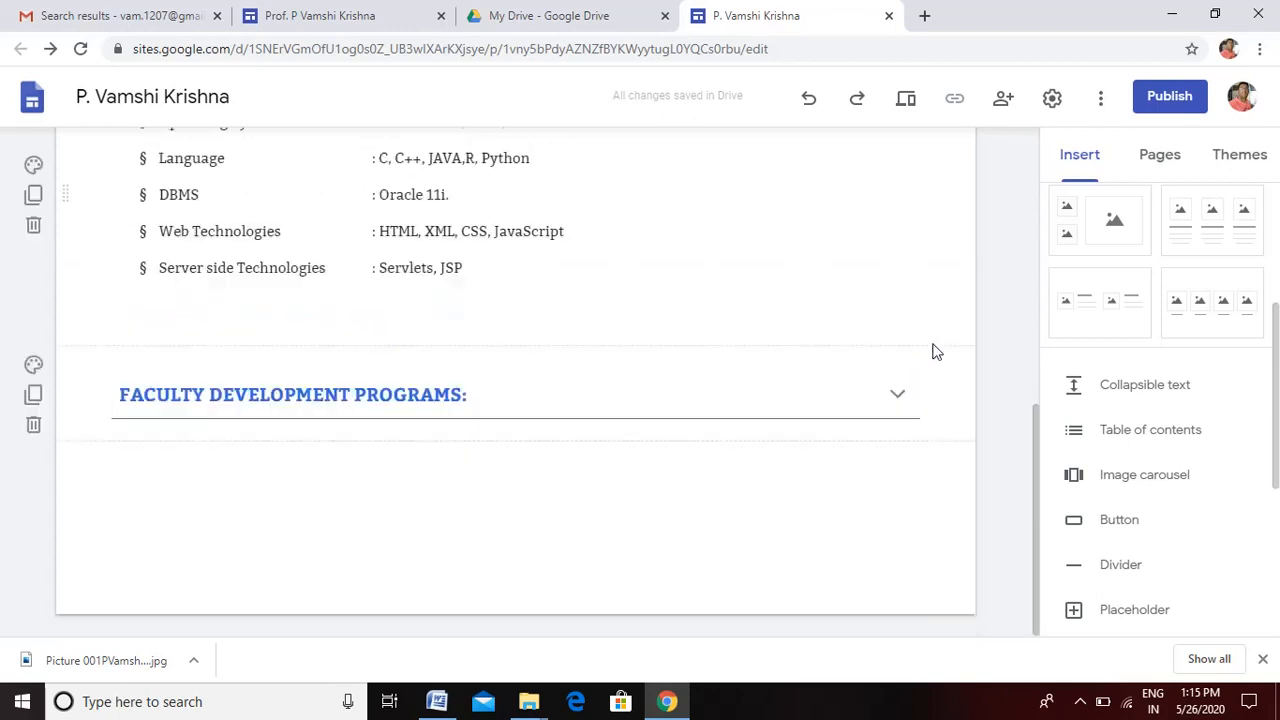
pyautogui.click(898, 400)
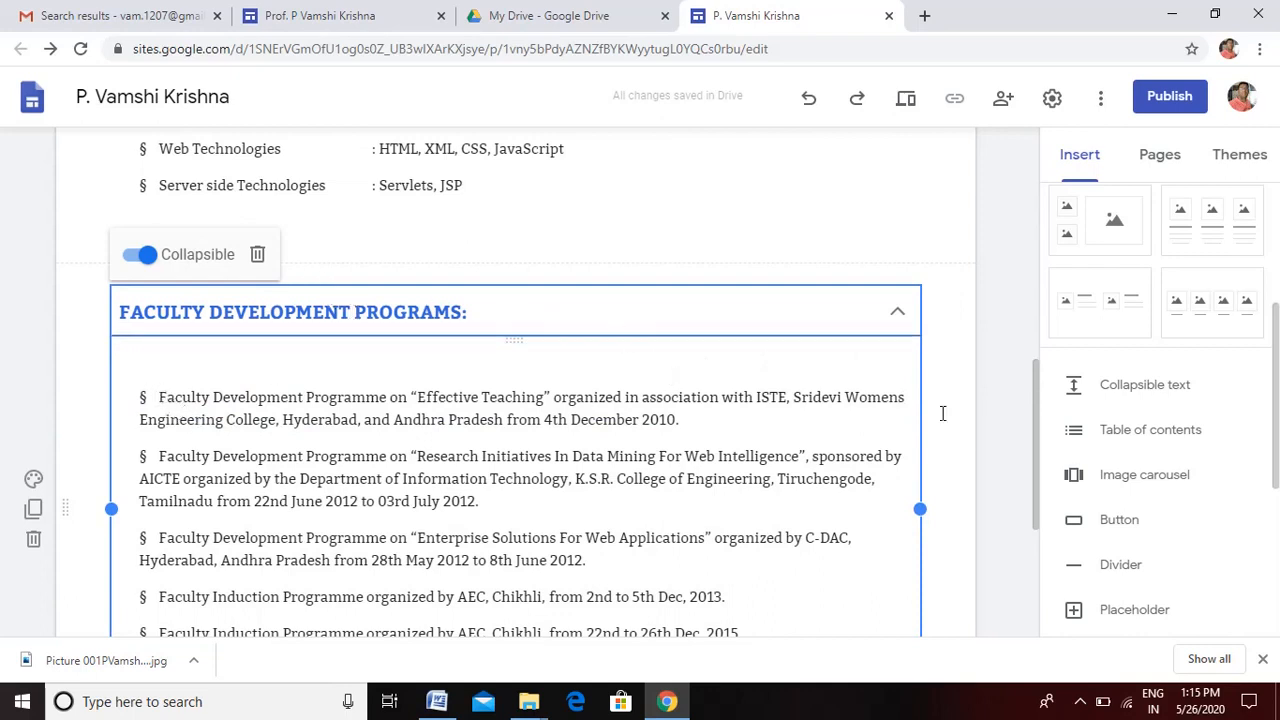
pyautogui.moveTo(1037, 419); pyautogui.dragTo(1041, 461)
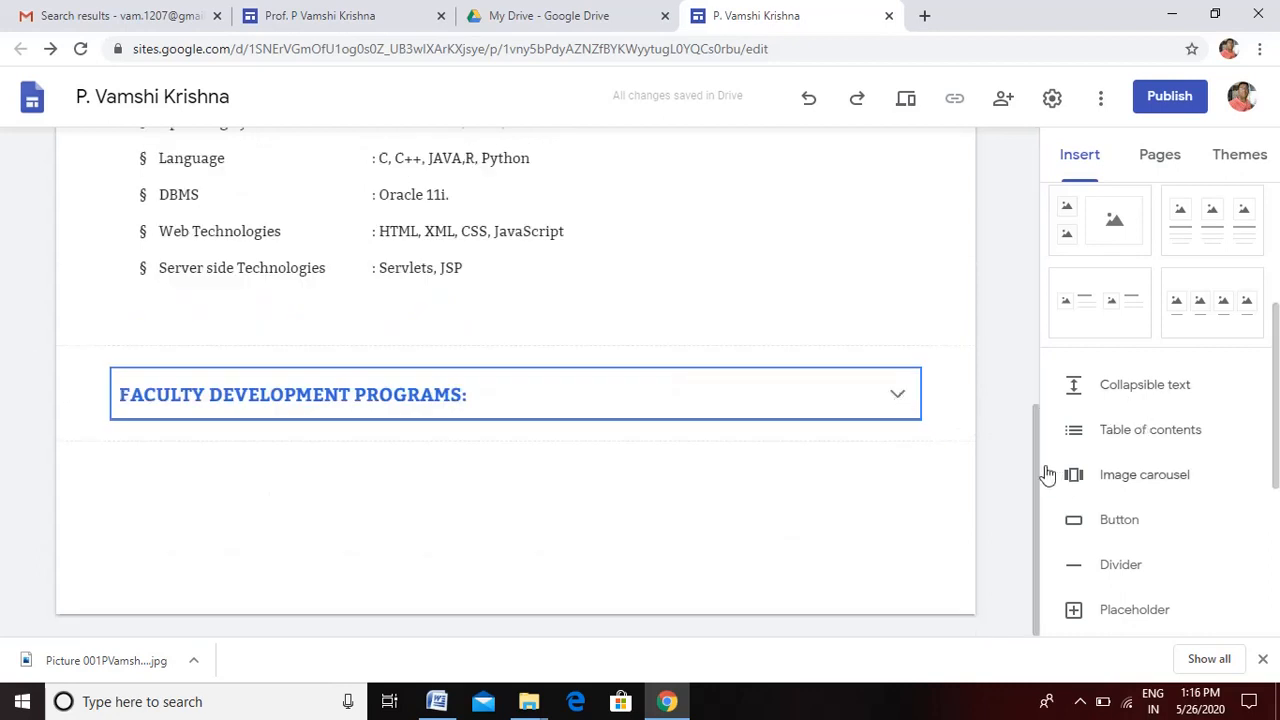
pyautogui.moveTo(1037, 474); pyautogui.dragTo(1020, 266)
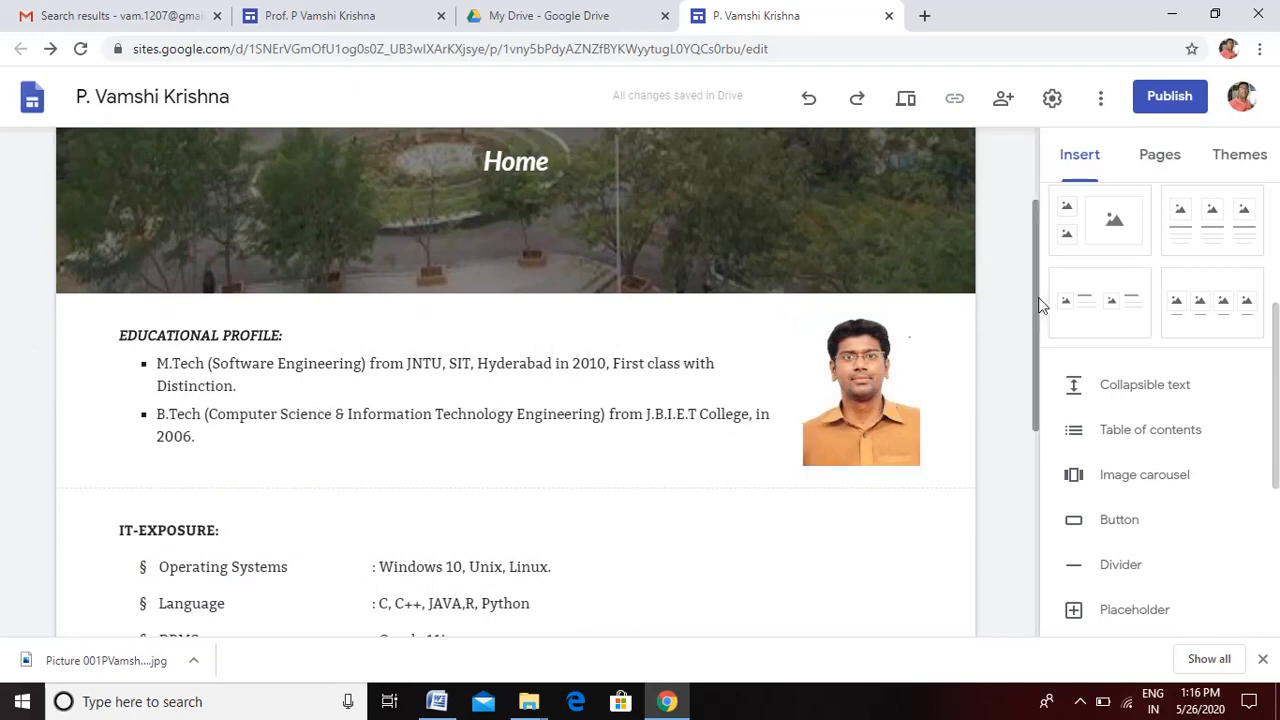
pyautogui.moveTo(1040, 300); pyautogui.dragTo(1046, 409)
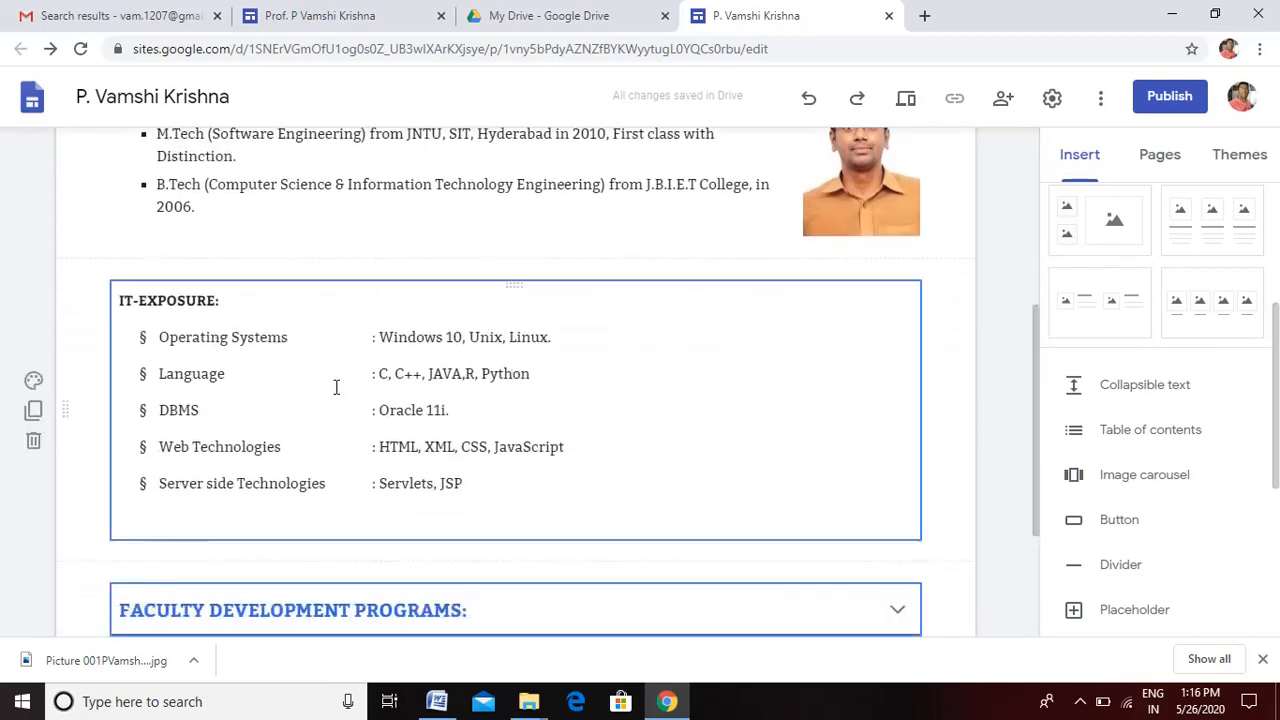
pyautogui.moveTo(1031, 404); pyautogui.dragTo(1043, 506)
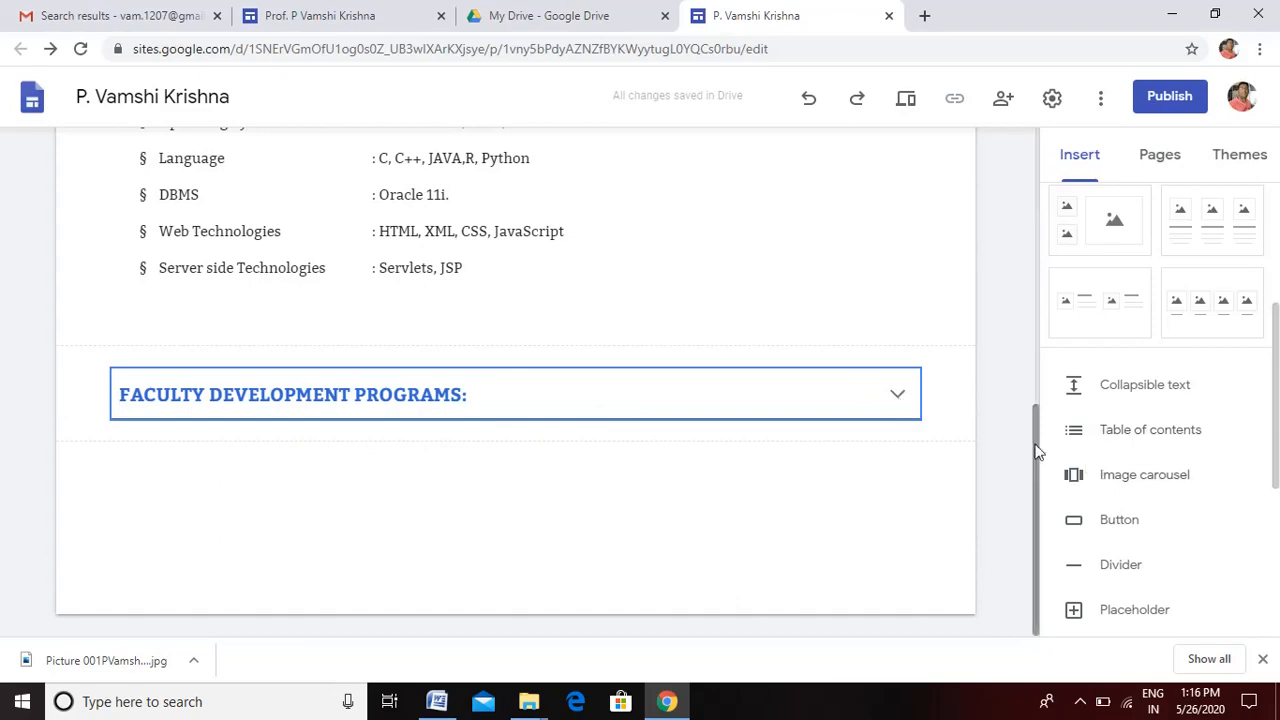
pyautogui.moveTo(1034, 449); pyautogui.dragTo(1008, 172)
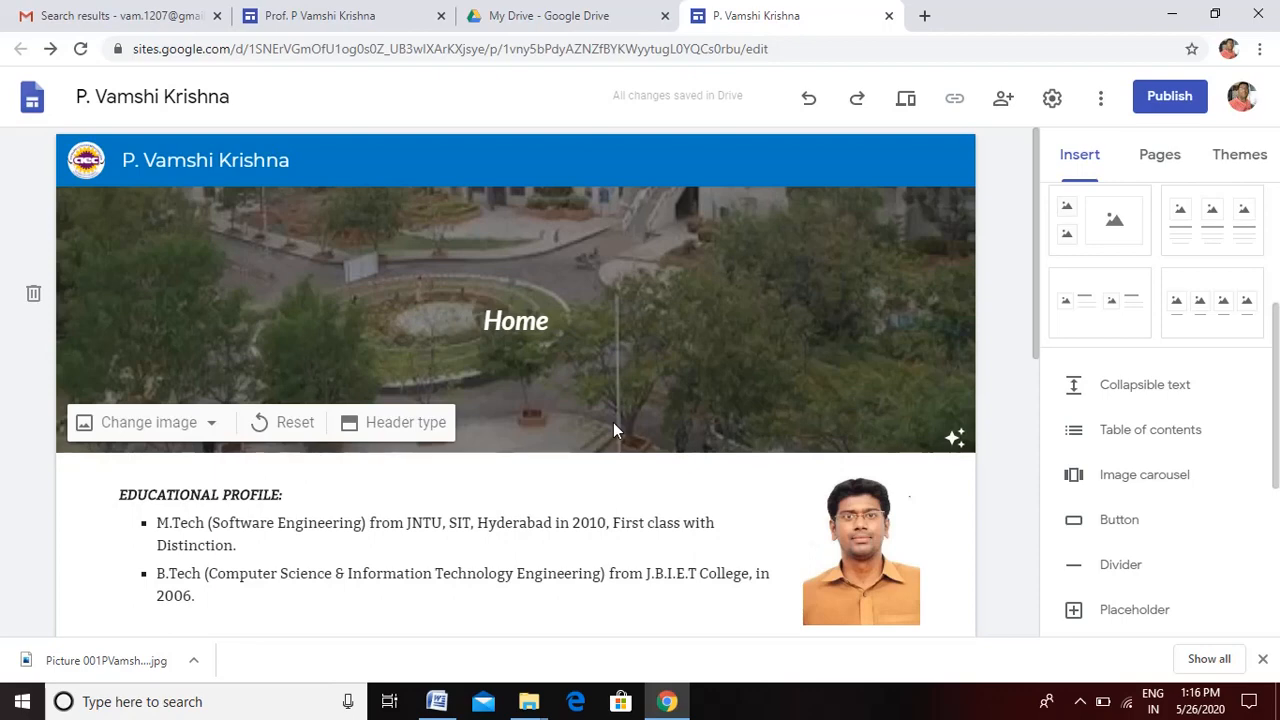
# Step: Open the site's publishing settings and try the owner's first name followed by "gsite" as the web address
pyautogui.click(1158, 110)
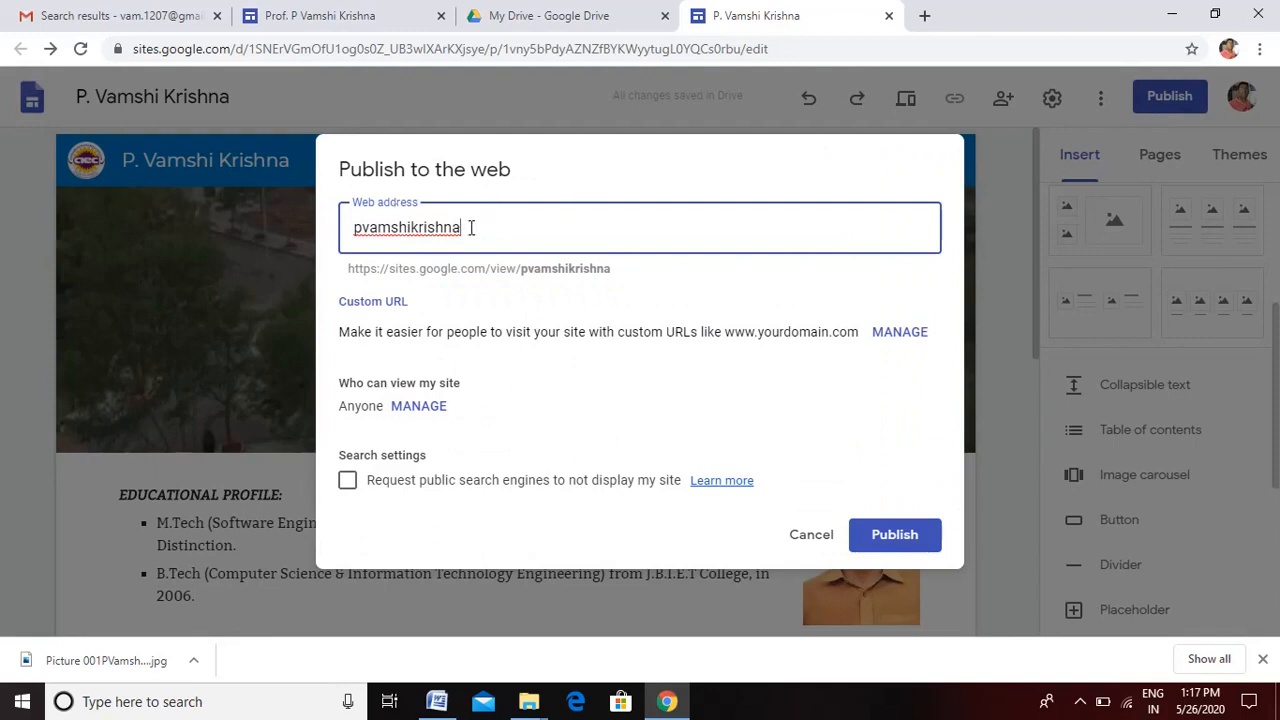
pyautogui.moveTo(471, 228); pyautogui.dragTo(345, 222)
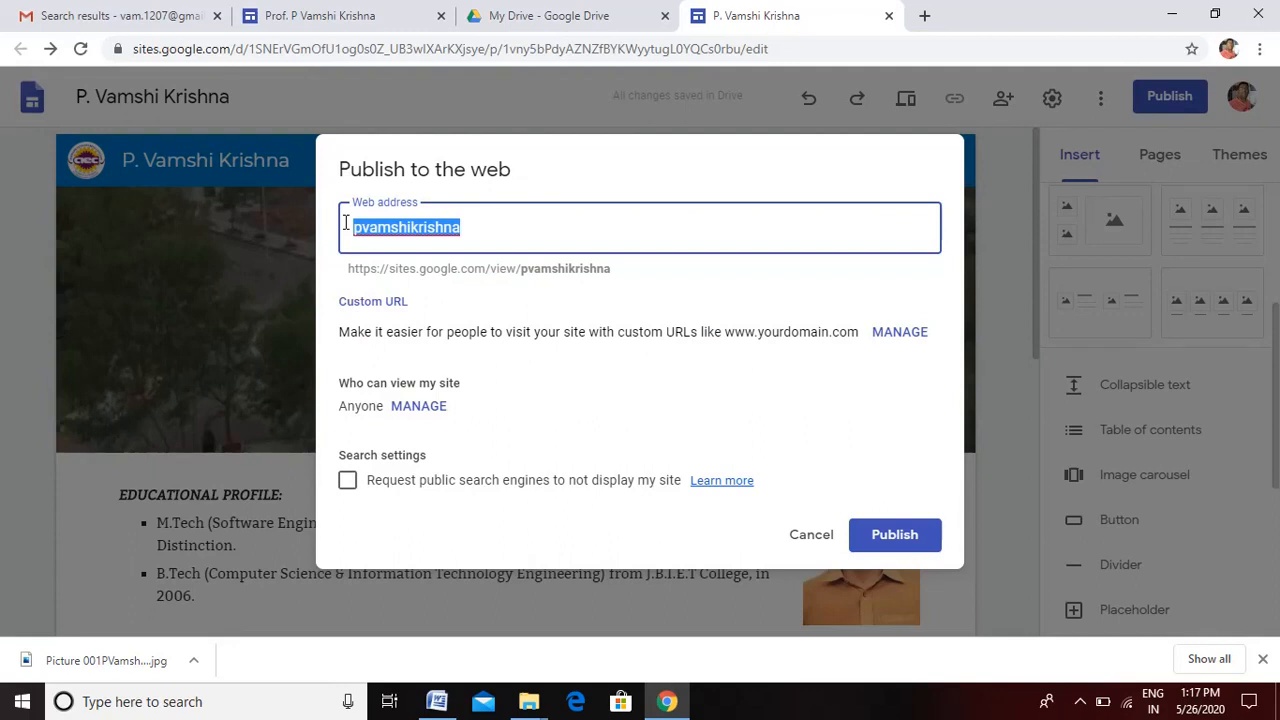
pyautogui.press('BackSpace')
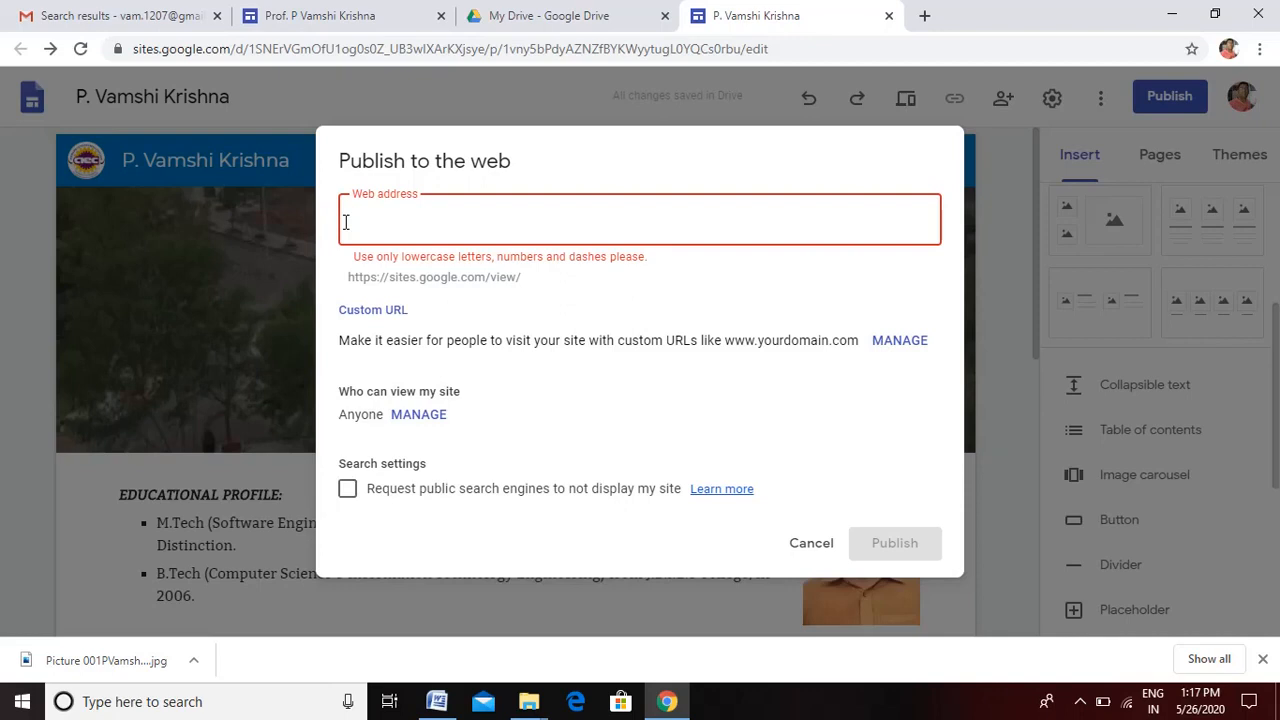
pyautogui.write('vamsh')
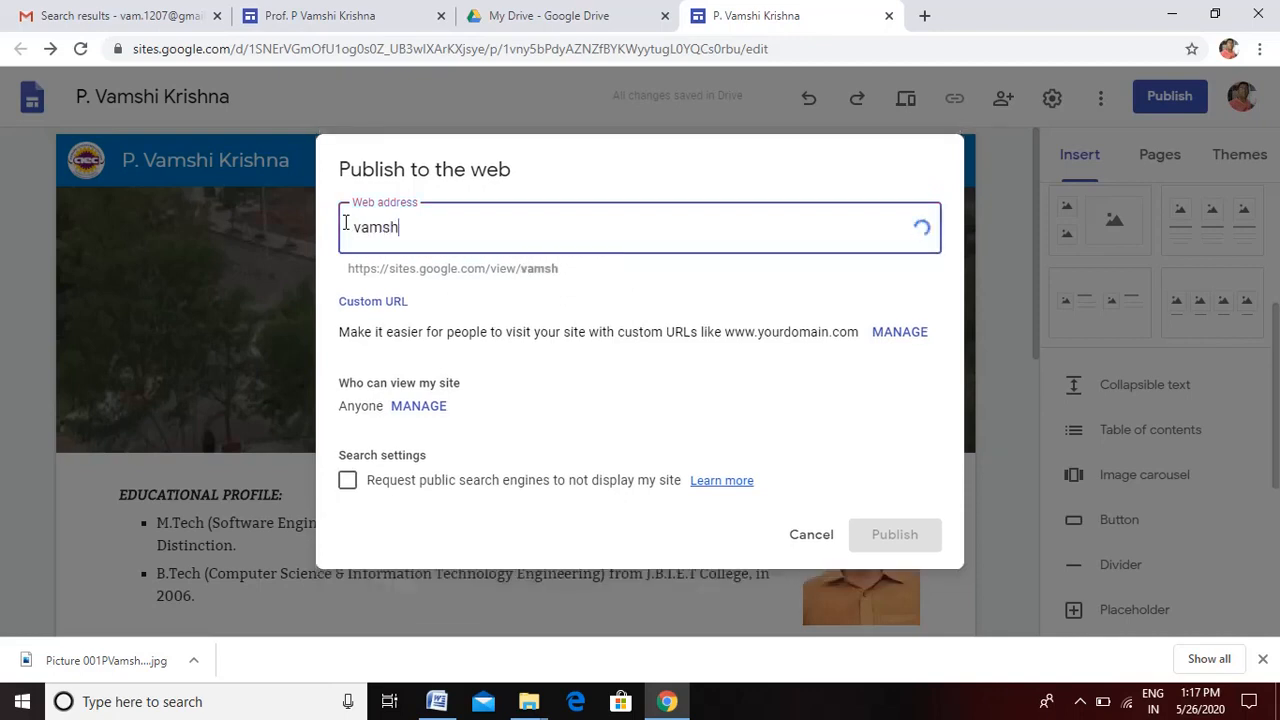
pyautogui.write('igsite')
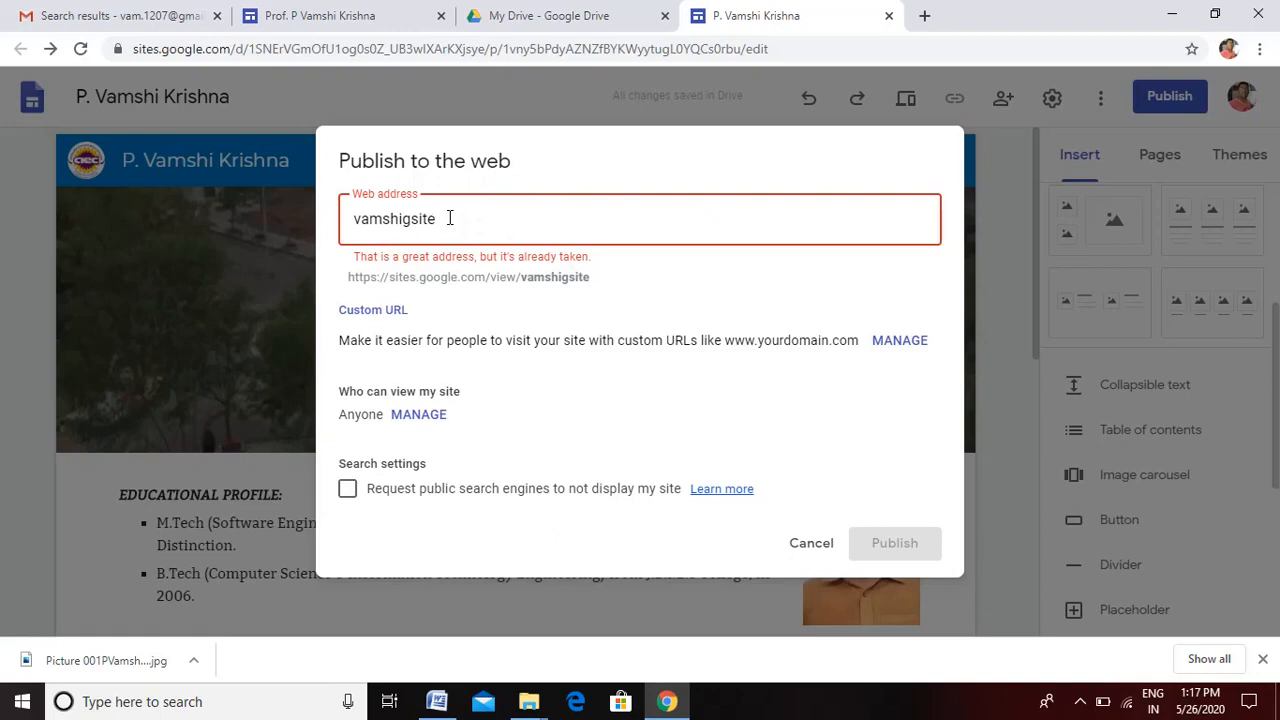
# Step: Change the web address to the owner's first name followed by "gssite"
pyautogui.press('BackSpace')
pyautogui.press('BackSpace')
pyautogui.press('BackSpace')
pyautogui.press('BackSpace')
pyautogui.write('s')
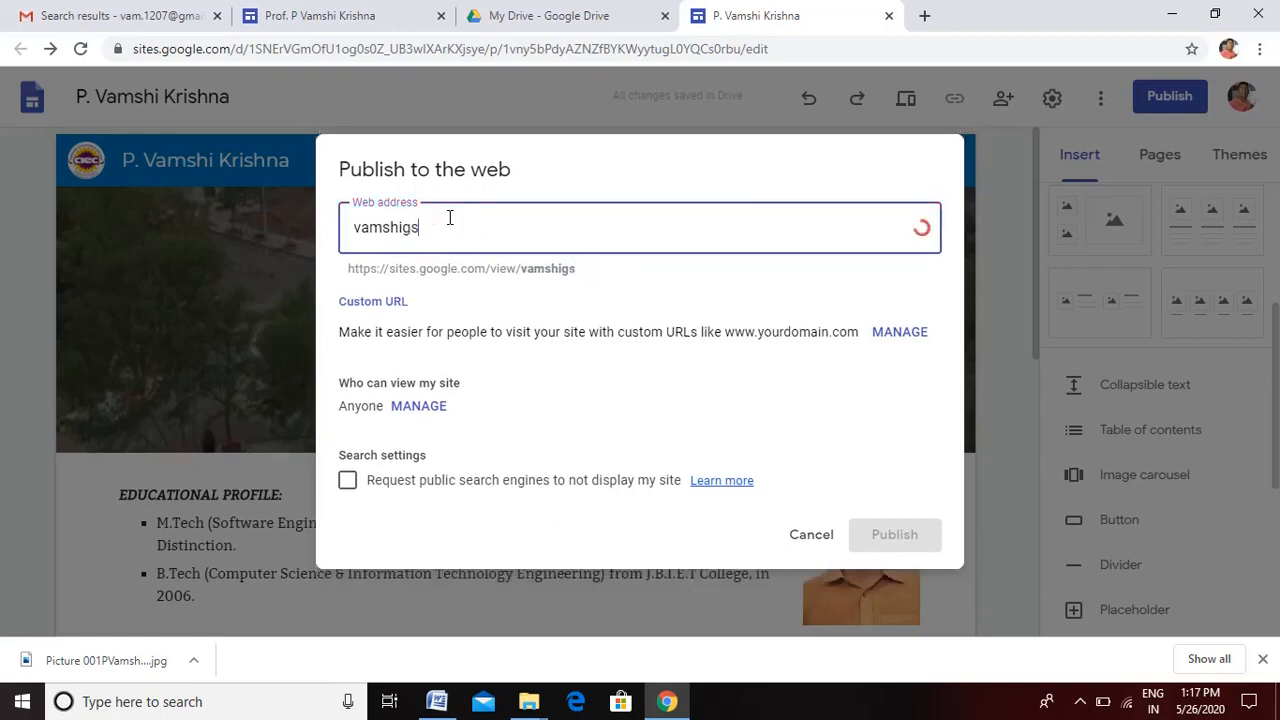
pyautogui.write('site')
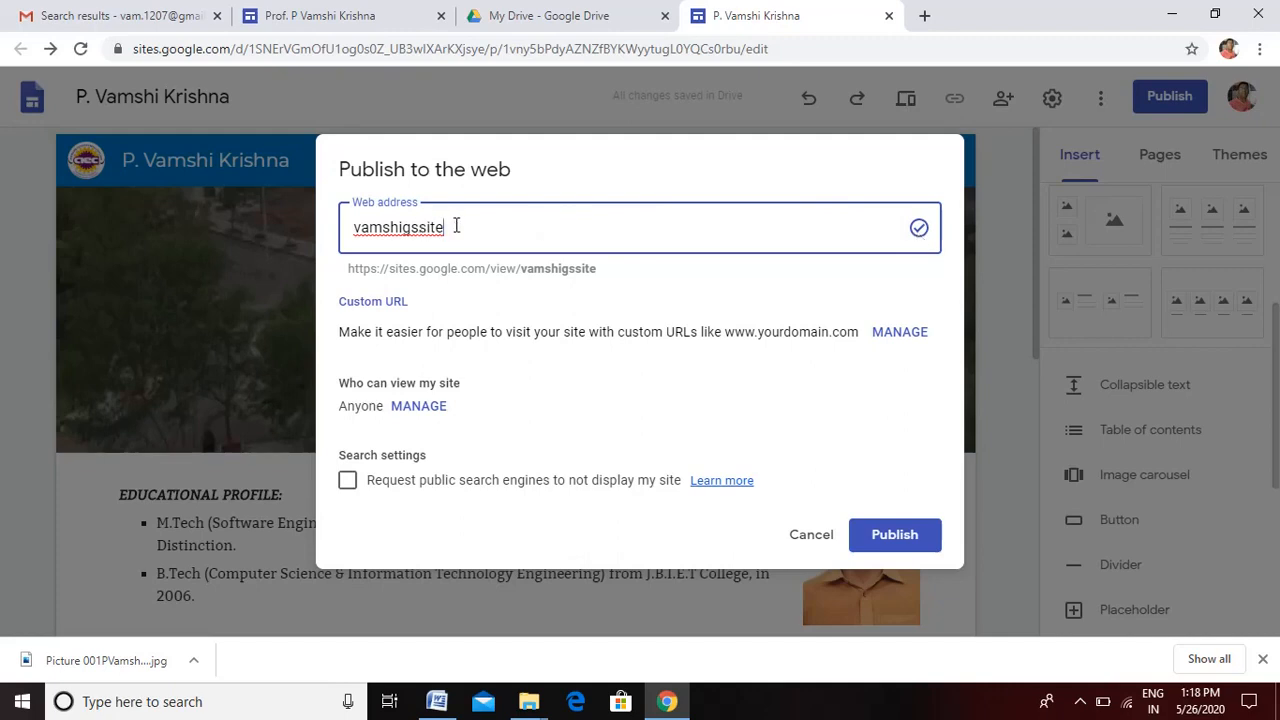
# Step: Examine the web address, the full site URL and the Who can view my site setting before publishing
pyautogui.moveTo(456, 226); pyautogui.dragTo(355, 227)
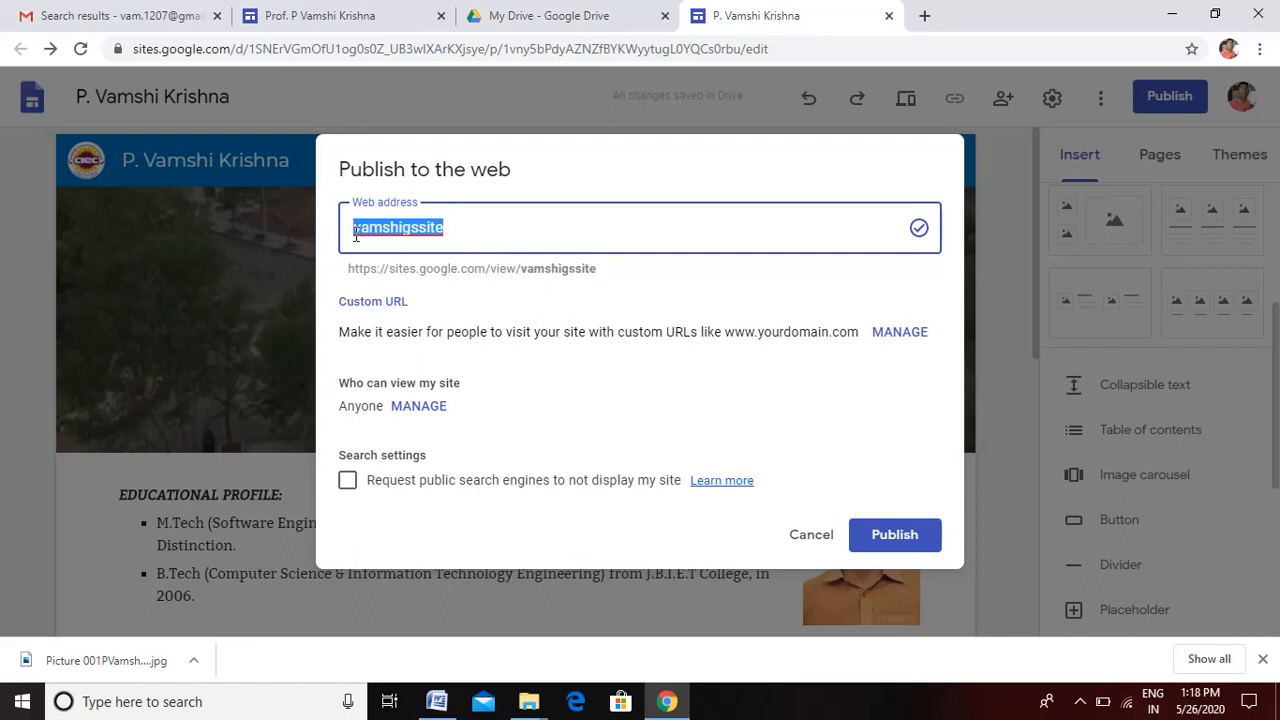
pyautogui.moveTo(522, 268); pyautogui.dragTo(597, 272)
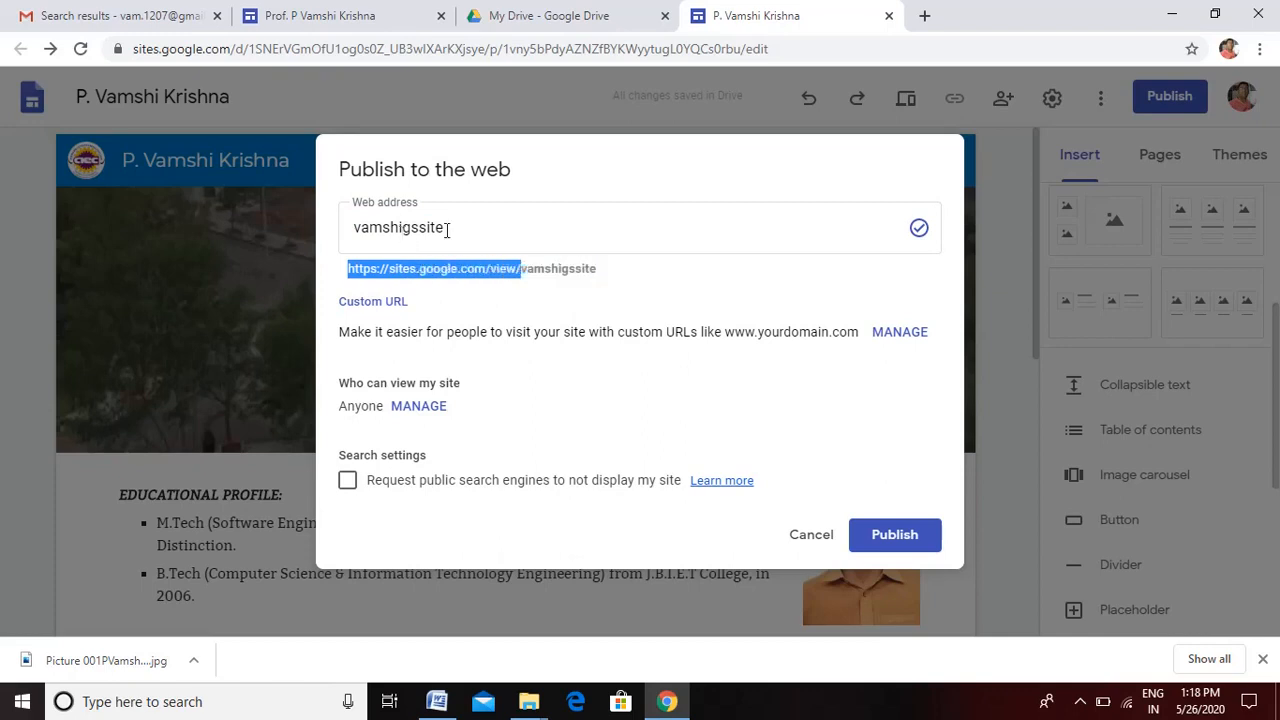
pyautogui.moveTo(450, 228); pyautogui.dragTo(354, 230)
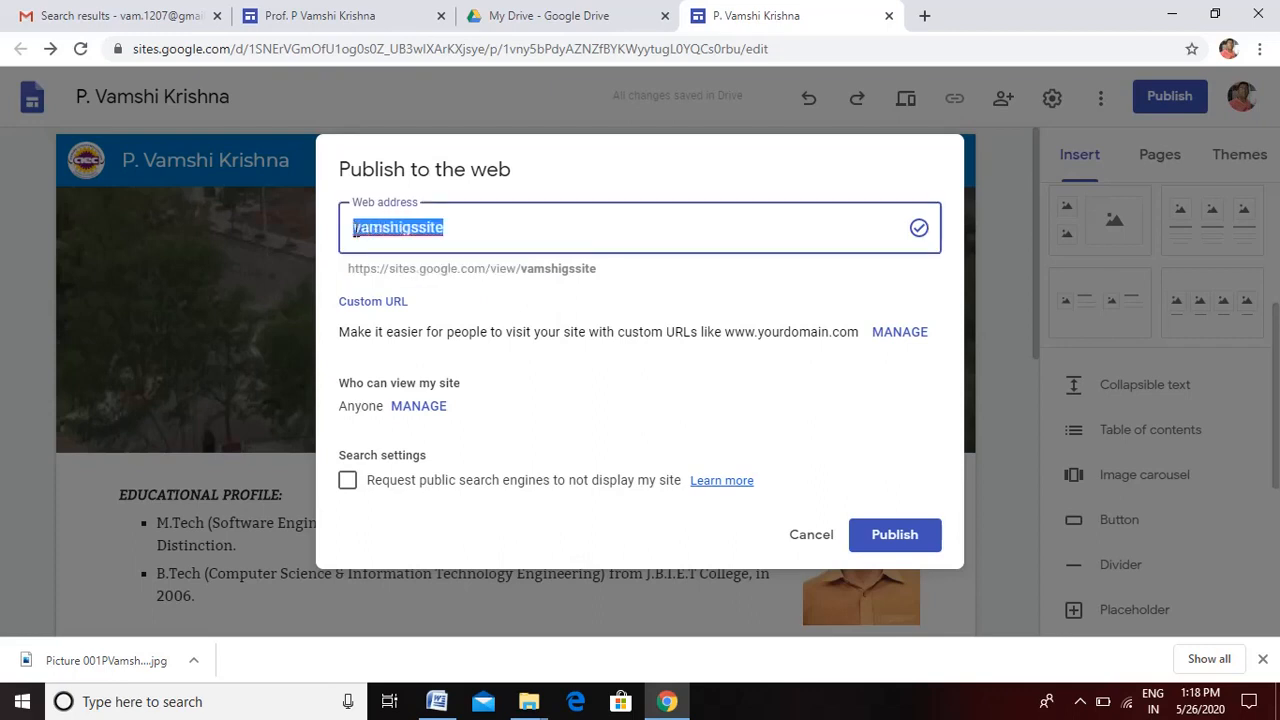
pyautogui.doubleClick(587, 268)
pyautogui.moveTo(596, 267); pyautogui.dragTo(597, 268)
pyautogui.click(596, 267)
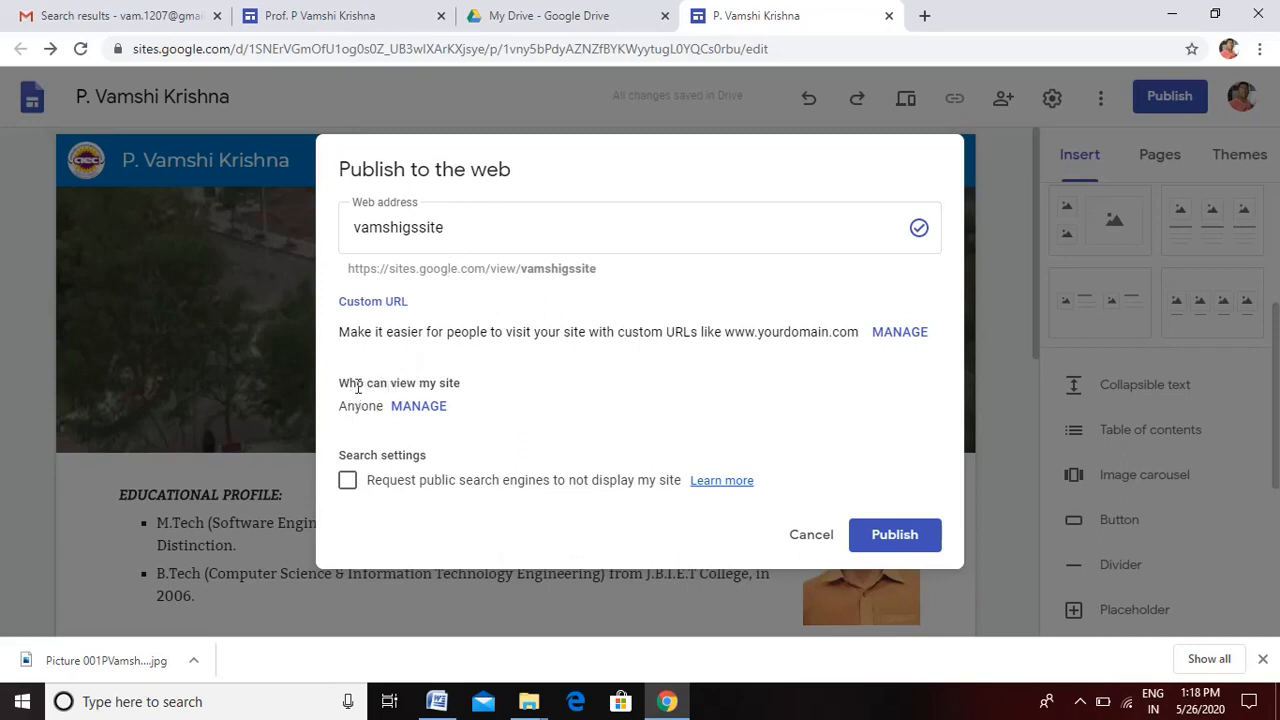
pyautogui.moveTo(348, 383); pyautogui.dragTo(457, 383)
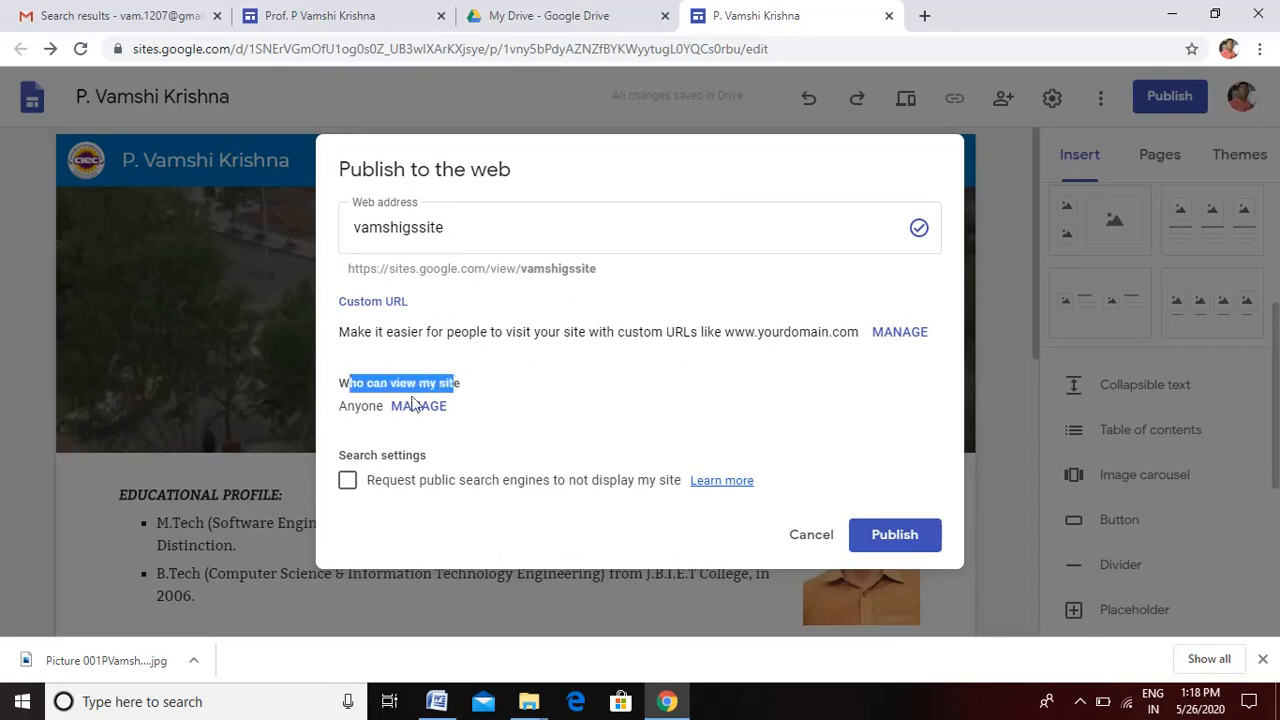
pyautogui.moveTo(340, 408); pyautogui.dragTo(437, 411)
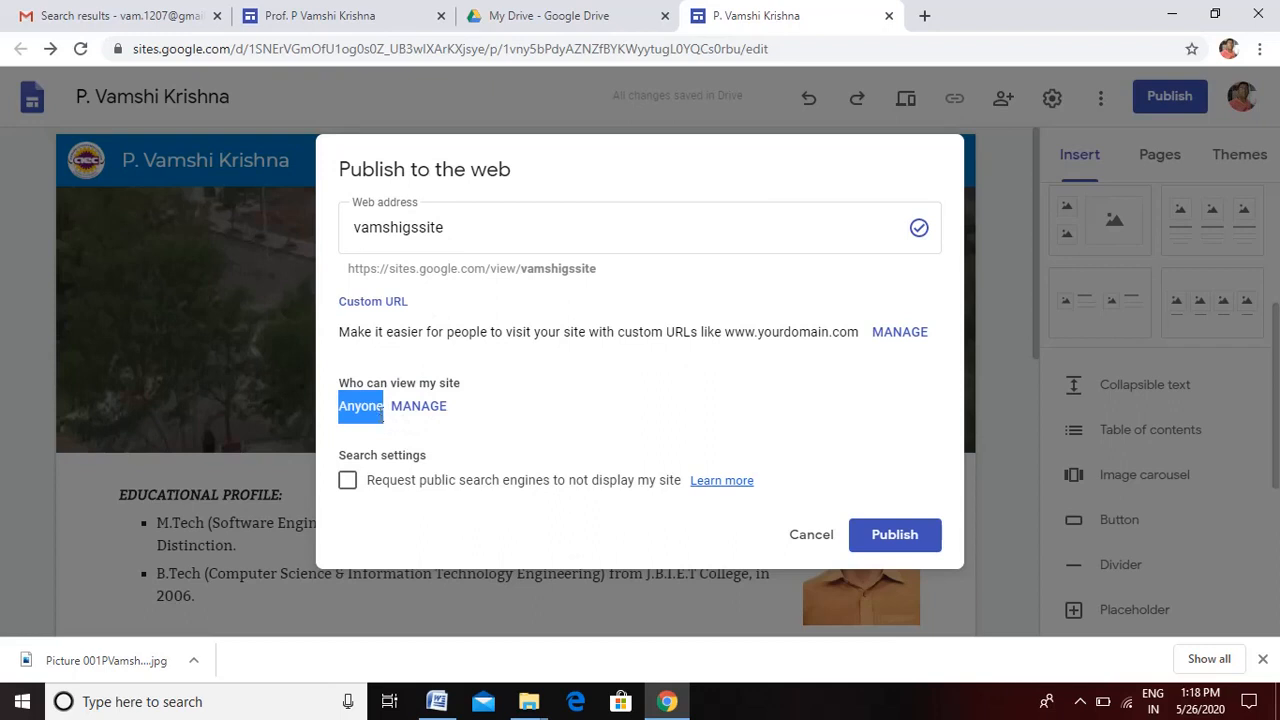
pyautogui.moveTo(596, 269); pyautogui.dragTo(348, 268)
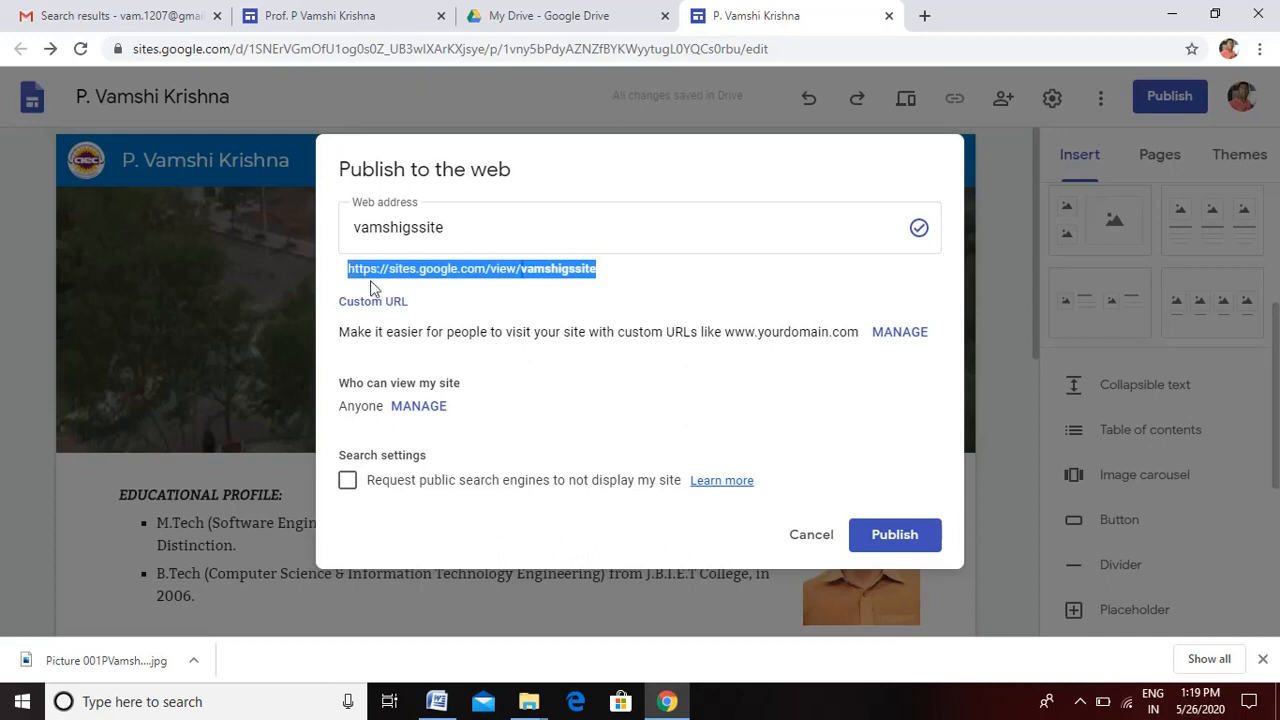
# Step: Publish the site to the web with viewing allowed for anyone, and open the published site
pyautogui.moveTo(341, 405); pyautogui.dragTo(386, 407)
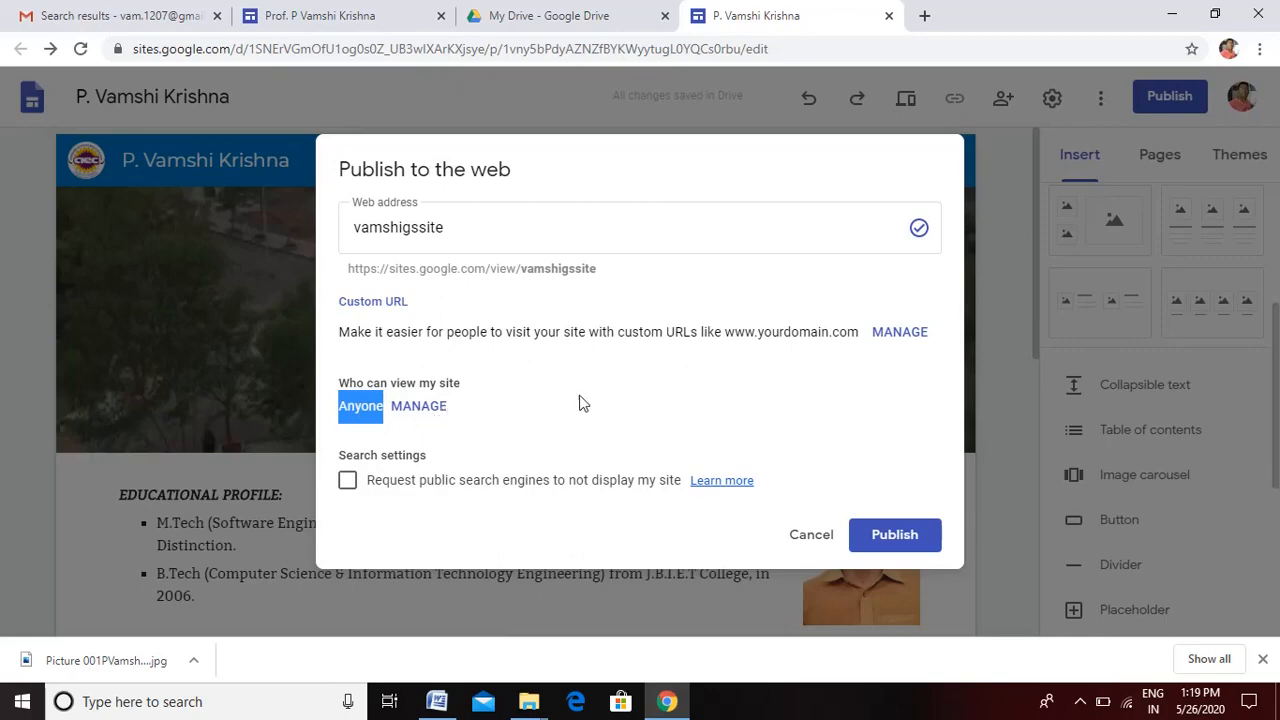
pyautogui.click(885, 537)
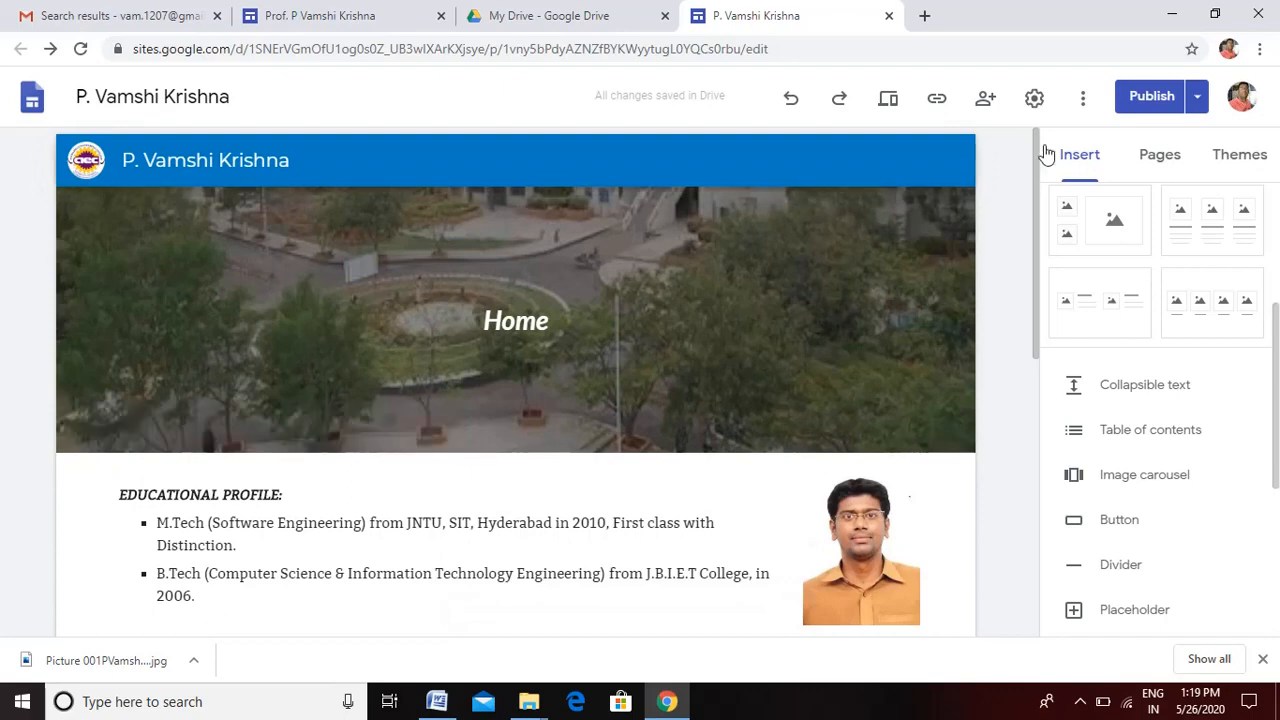
pyautogui.click(1198, 100)
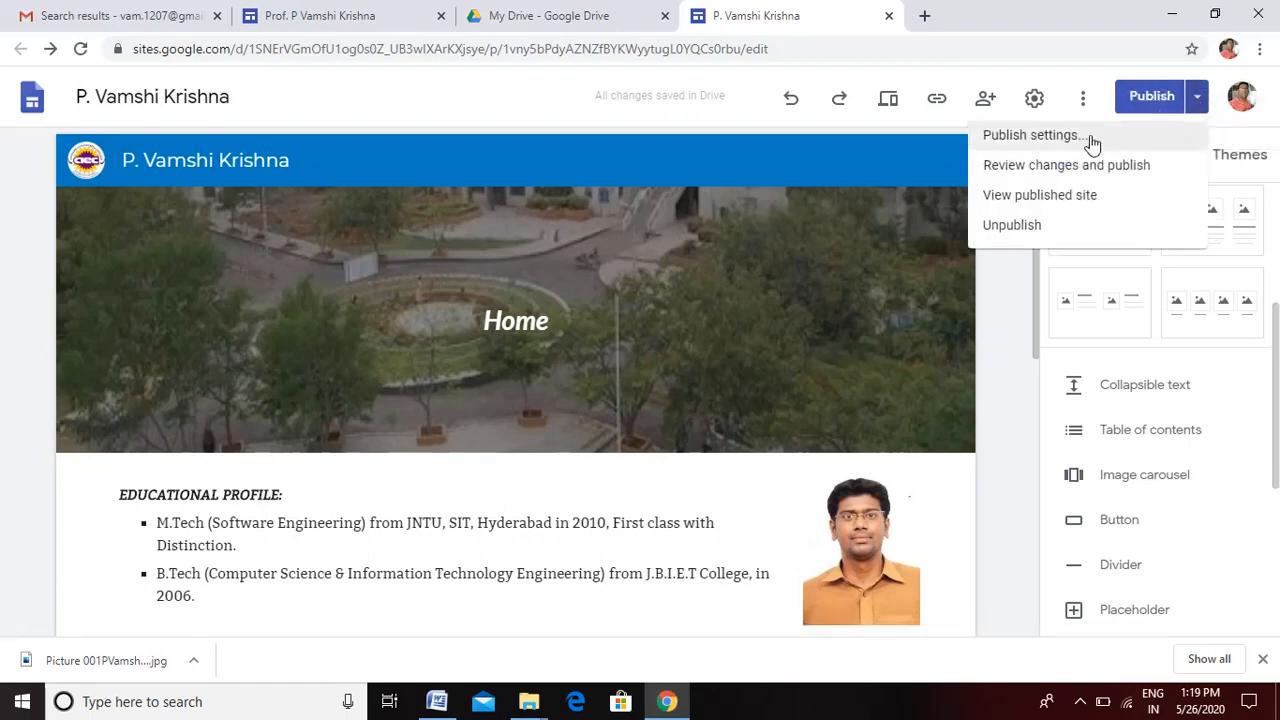
pyautogui.click(1087, 197)
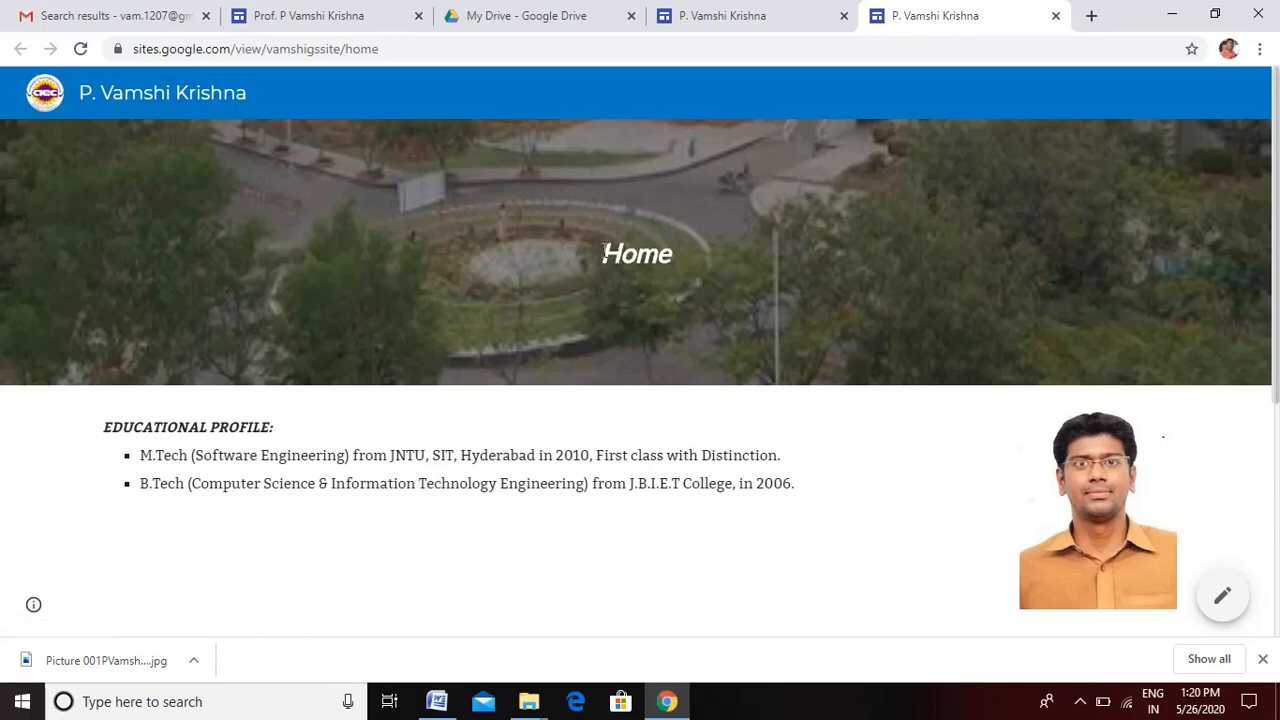
# Step: Review the published page from the Home title and EDUCATIONAL PROFILE text down to the IT-EXPOSURE section
pyautogui.moveTo(603, 253); pyautogui.dragTo(686, 254)
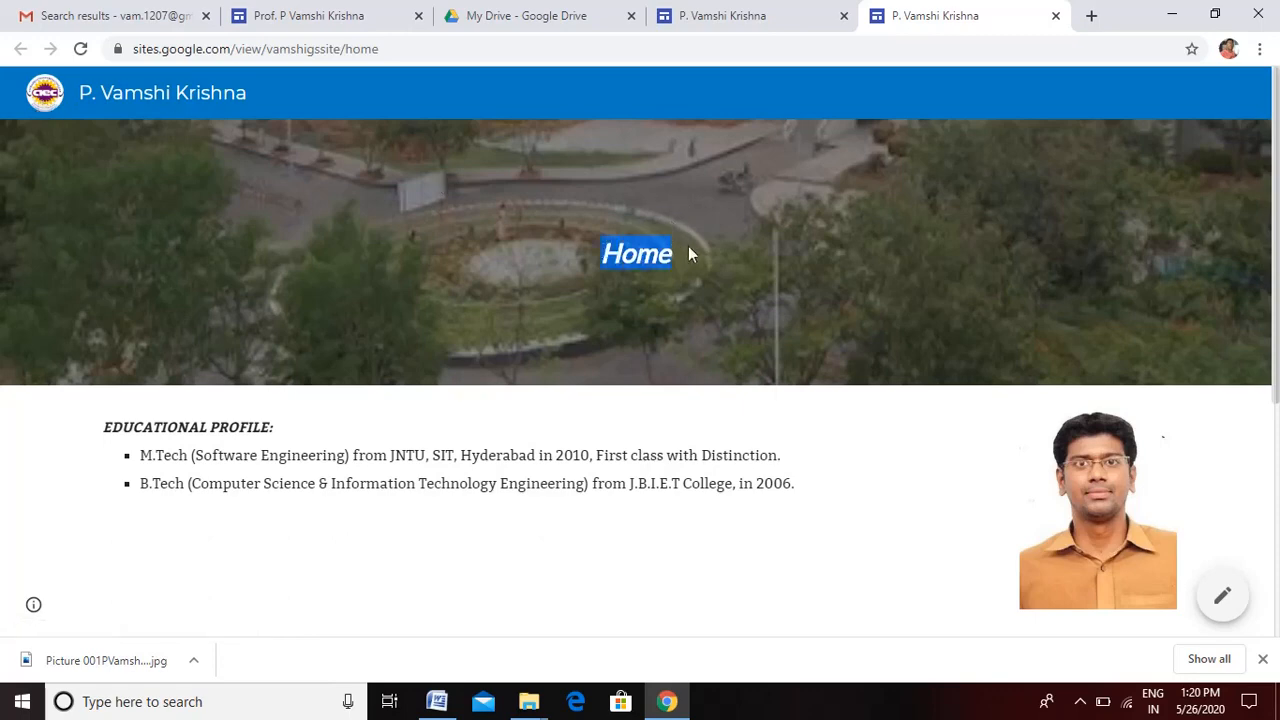
pyautogui.click(737, 163)
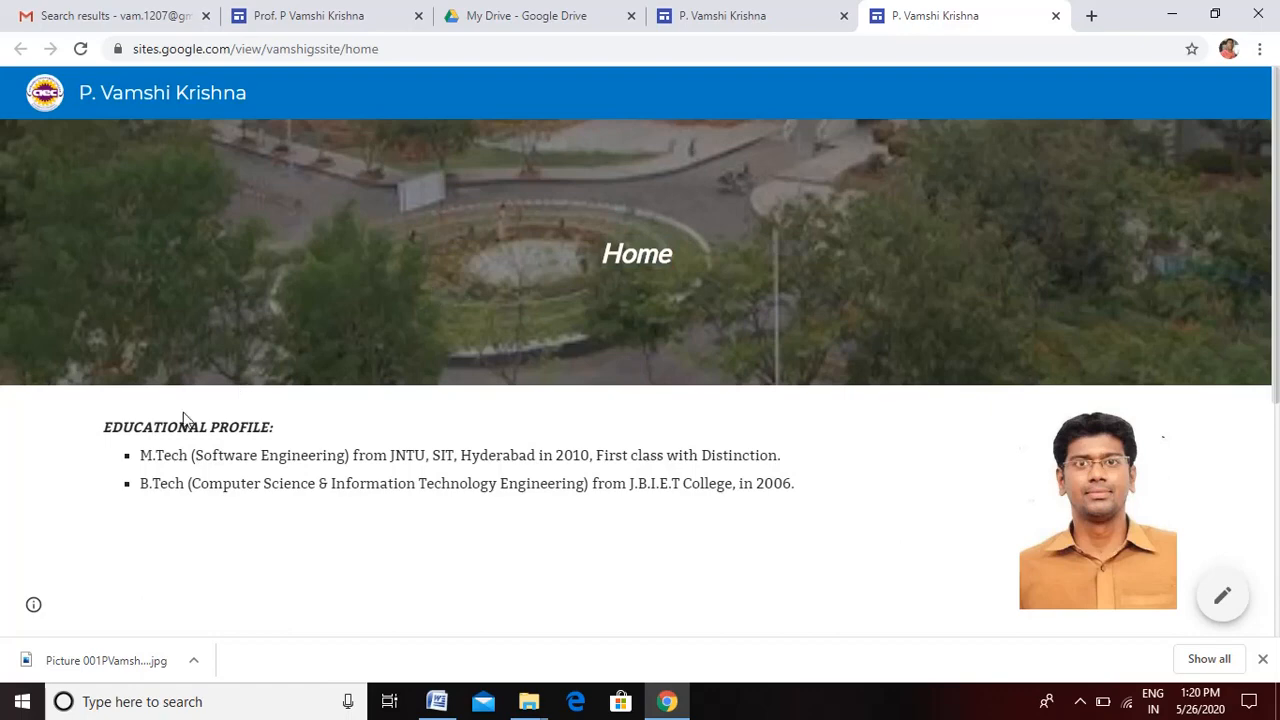
pyautogui.moveTo(110, 426); pyautogui.dragTo(808, 509)
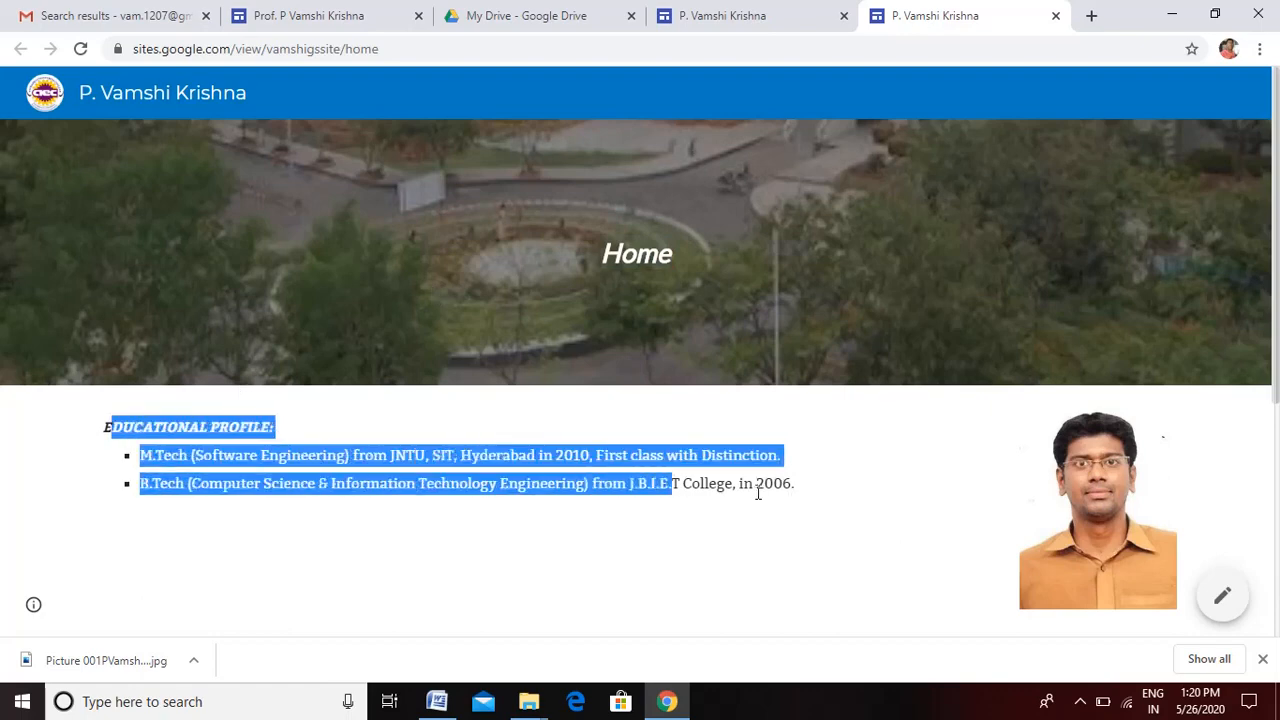
pyautogui.click(760, 493)
pyautogui.moveTo(1276, 345); pyautogui.dragTo(1278, 469)
pyautogui.scroll(-2, 1277, 452)
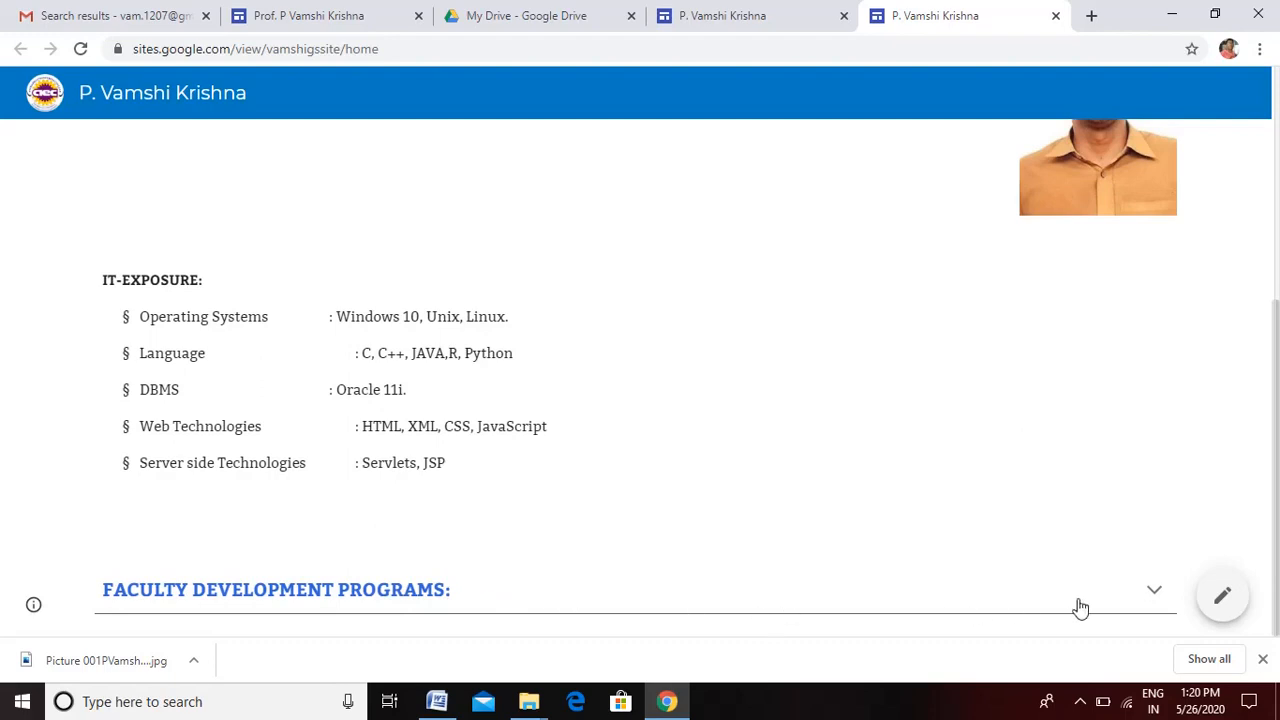
# Step: Check how the FACULTY DEVELOPMENT PROGRAMS block expands and collapses on the published page, and read its entries
pyautogui.click(1155, 596)
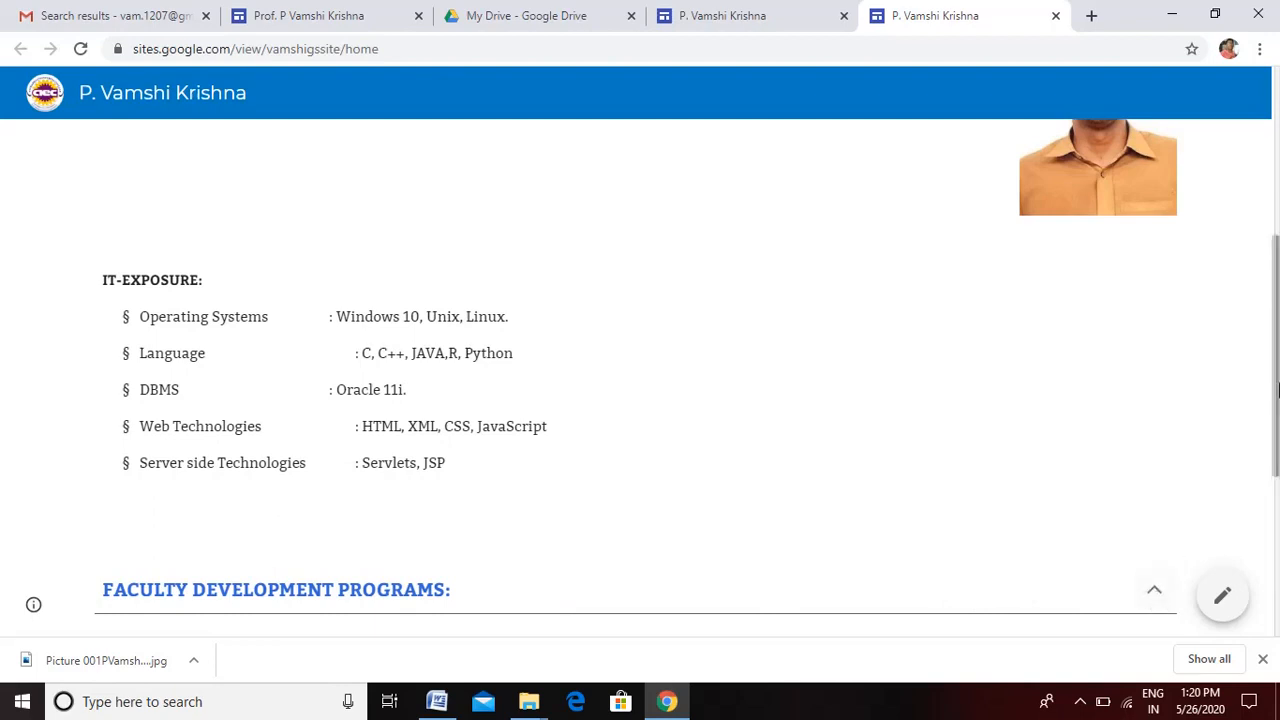
pyautogui.scroll(-2, 1277, 480)
pyautogui.scroll(-2, 1277, 480)
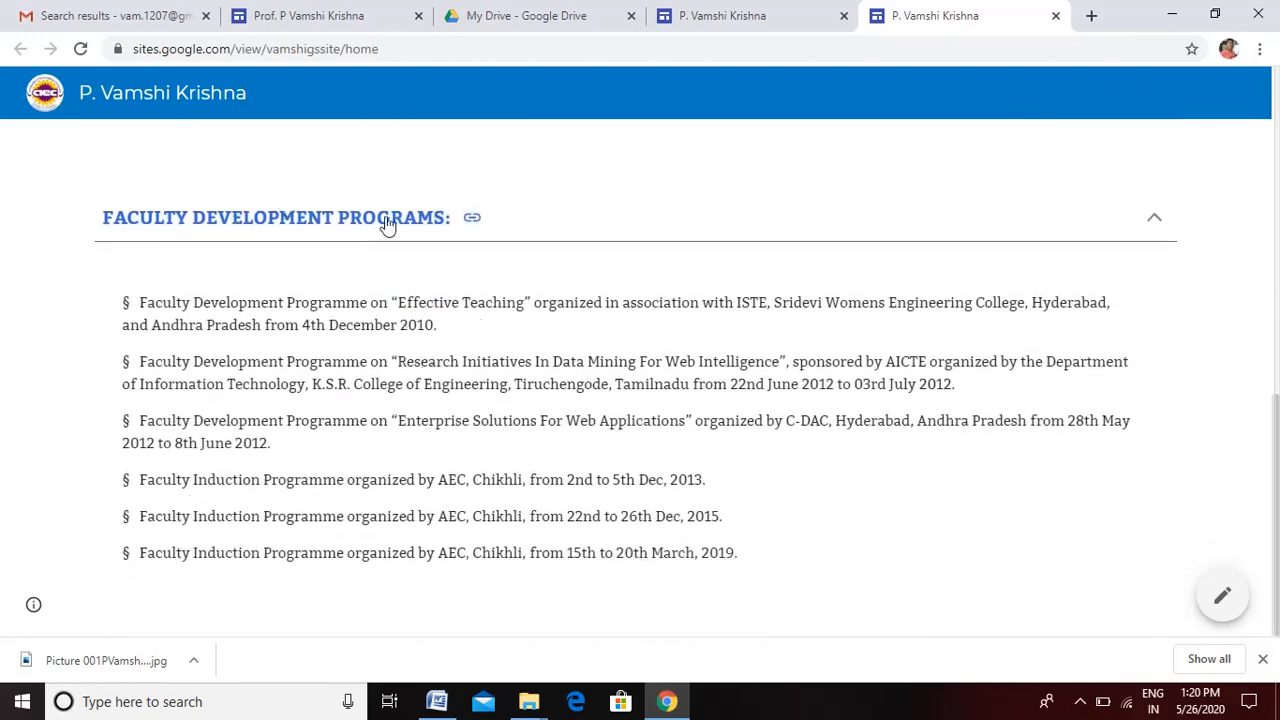
pyautogui.click(1154, 226)
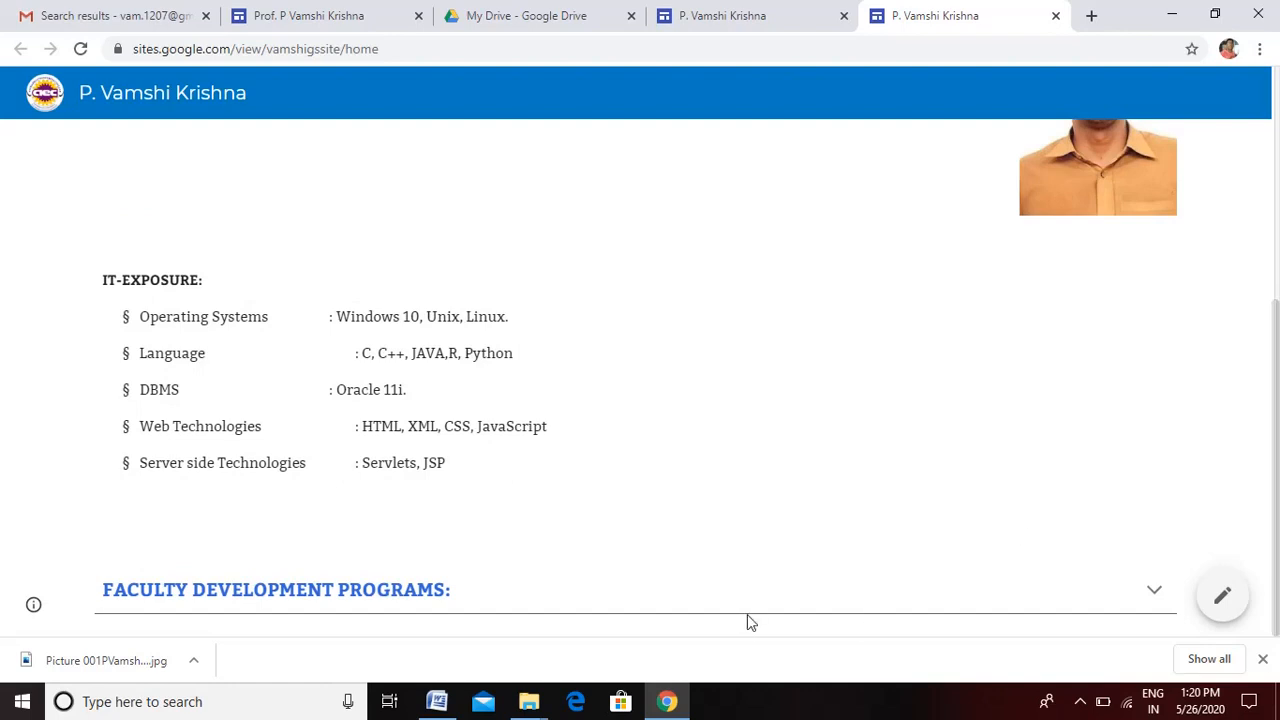
pyautogui.click(1155, 598)
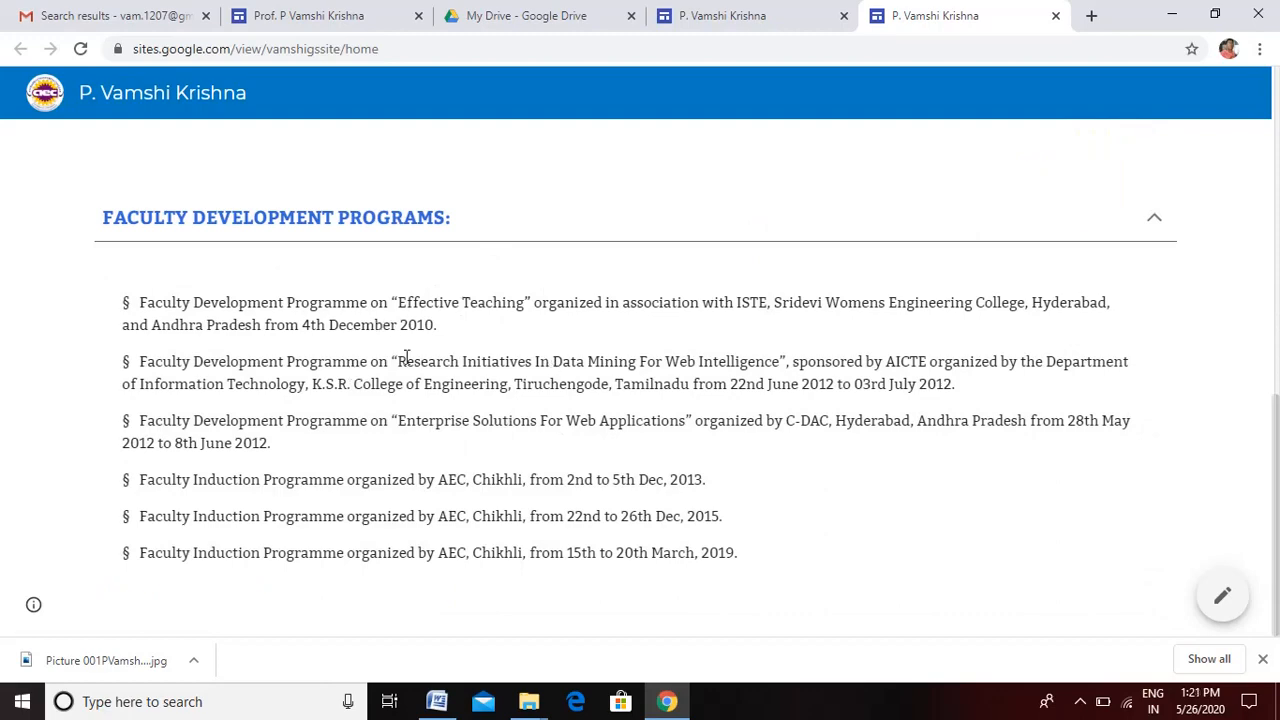
pyautogui.moveTo(1278, 412); pyautogui.dragTo(1145, 78)
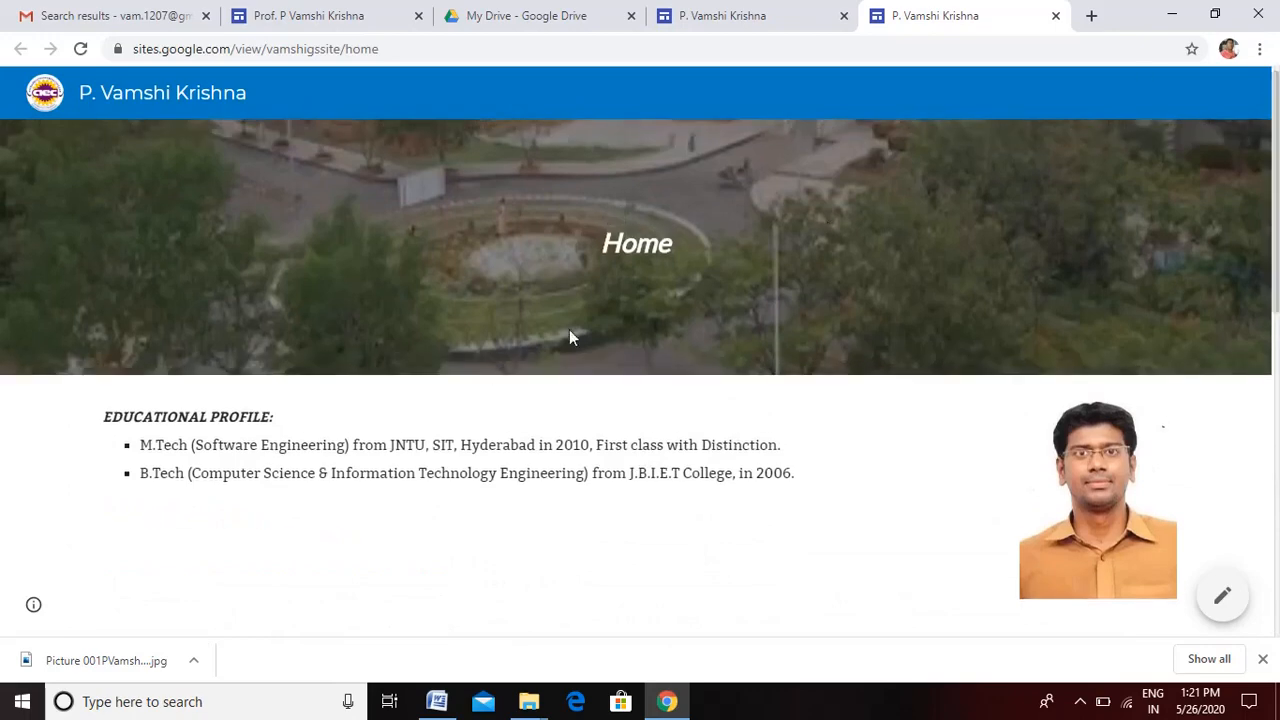
# Step: Examine the published site's full URL, including the chosen site name and the home page part
pyautogui.moveTo(391, 48); pyautogui.dragTo(133, 48)
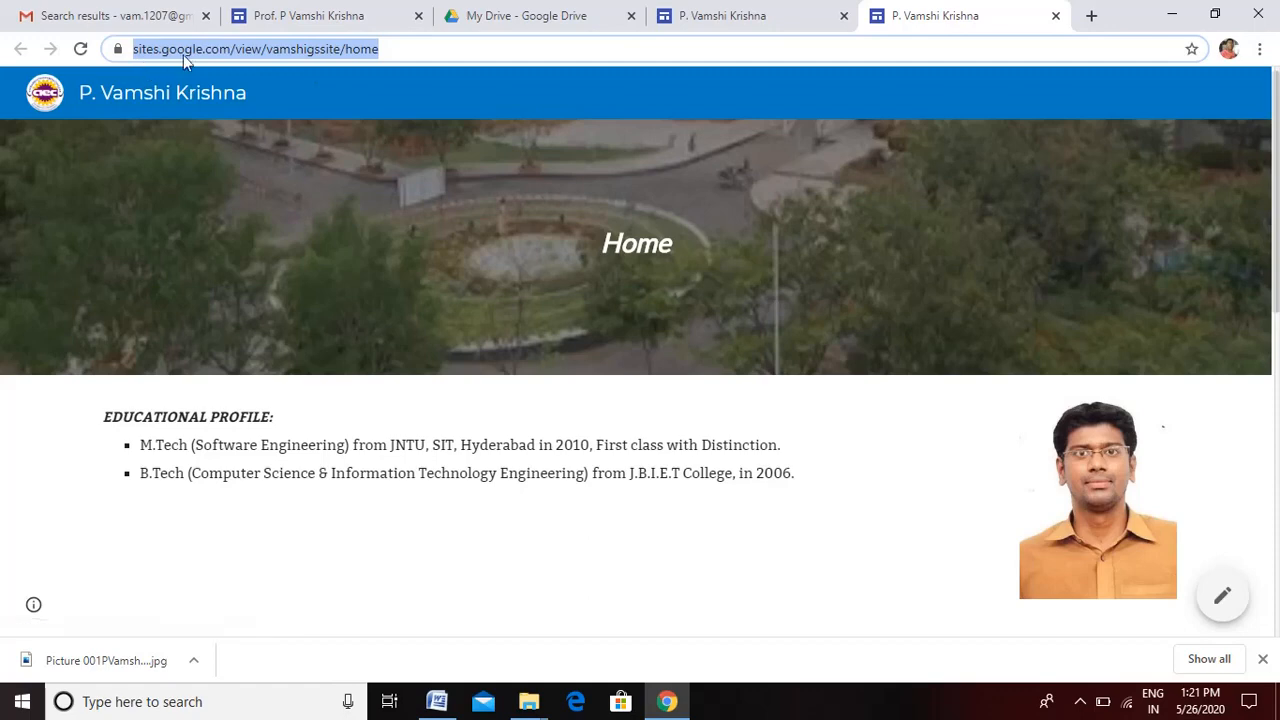
pyautogui.click(272, 52)
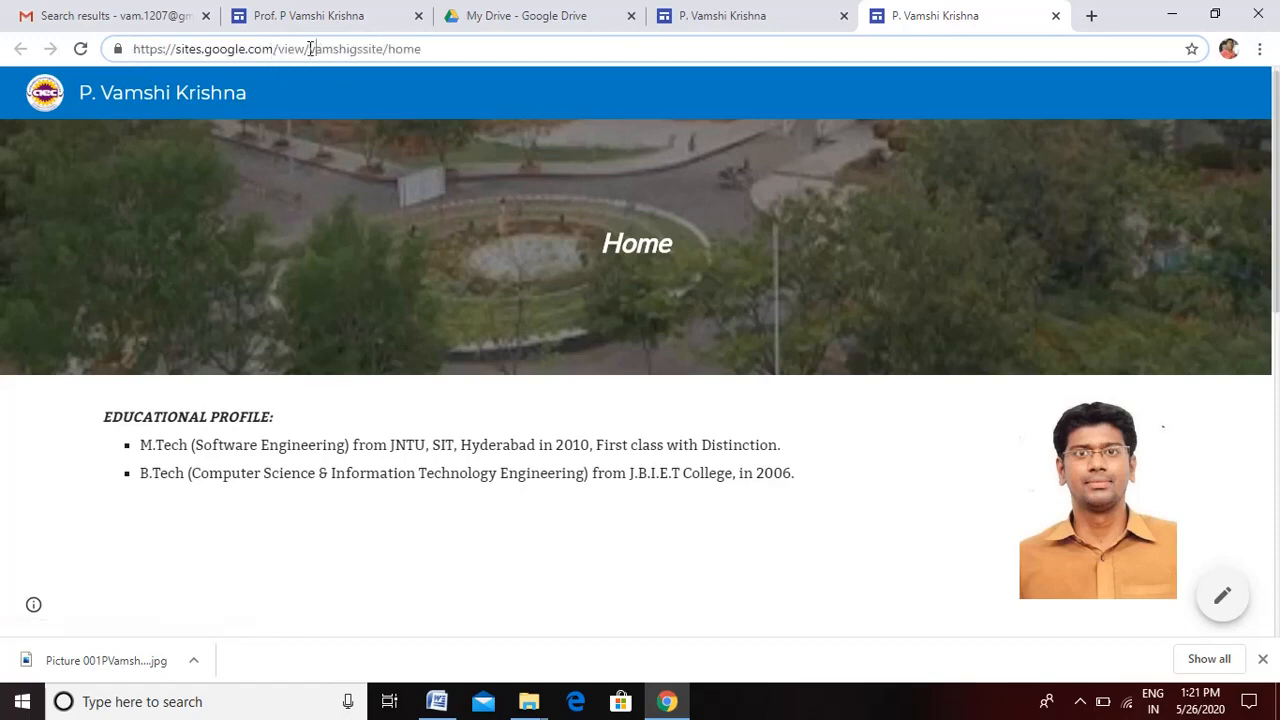
pyautogui.moveTo(311, 49); pyautogui.dragTo(384, 50)
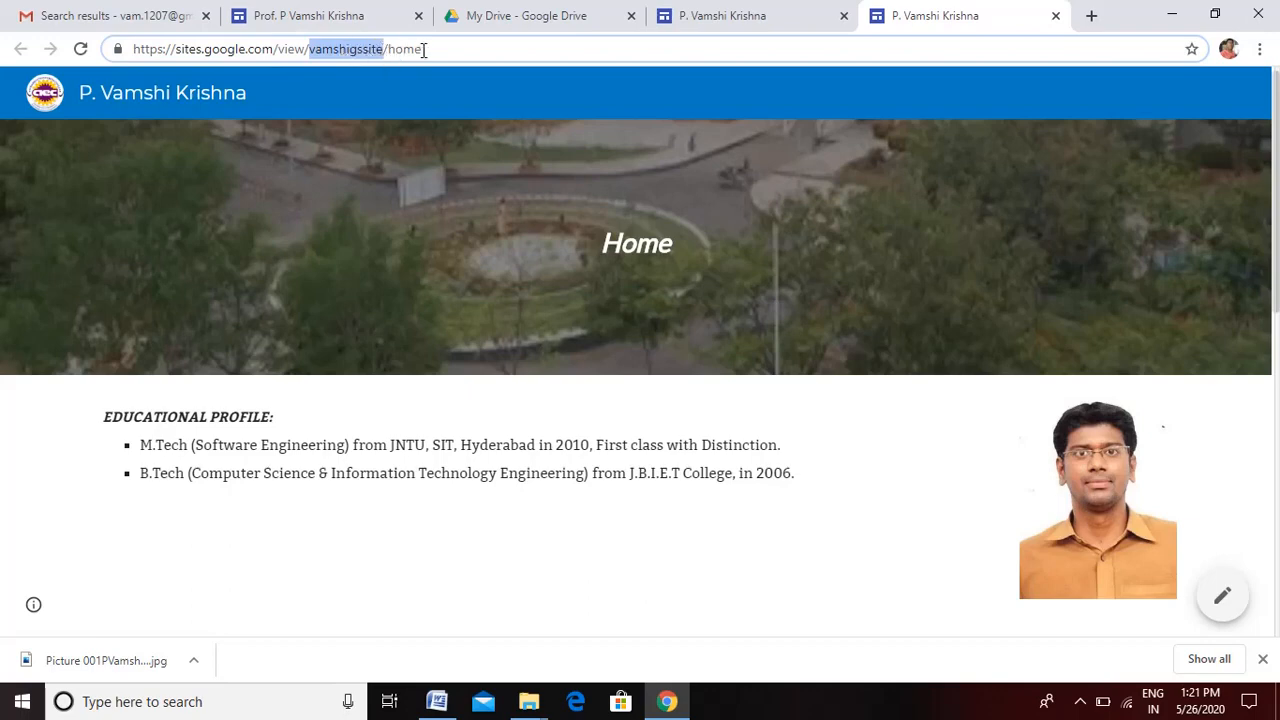
pyautogui.moveTo(423, 49); pyautogui.dragTo(137, 49)
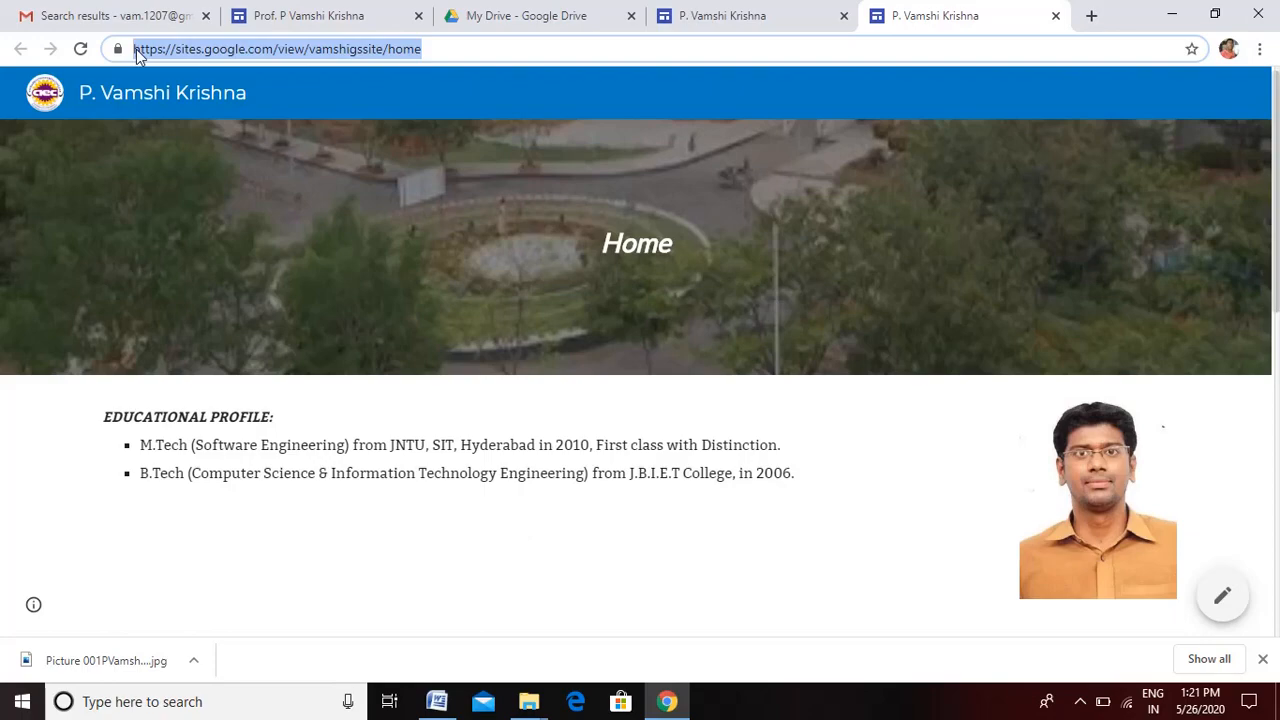
pyautogui.moveTo(1277, 222); pyautogui.dragTo(1268, 190)
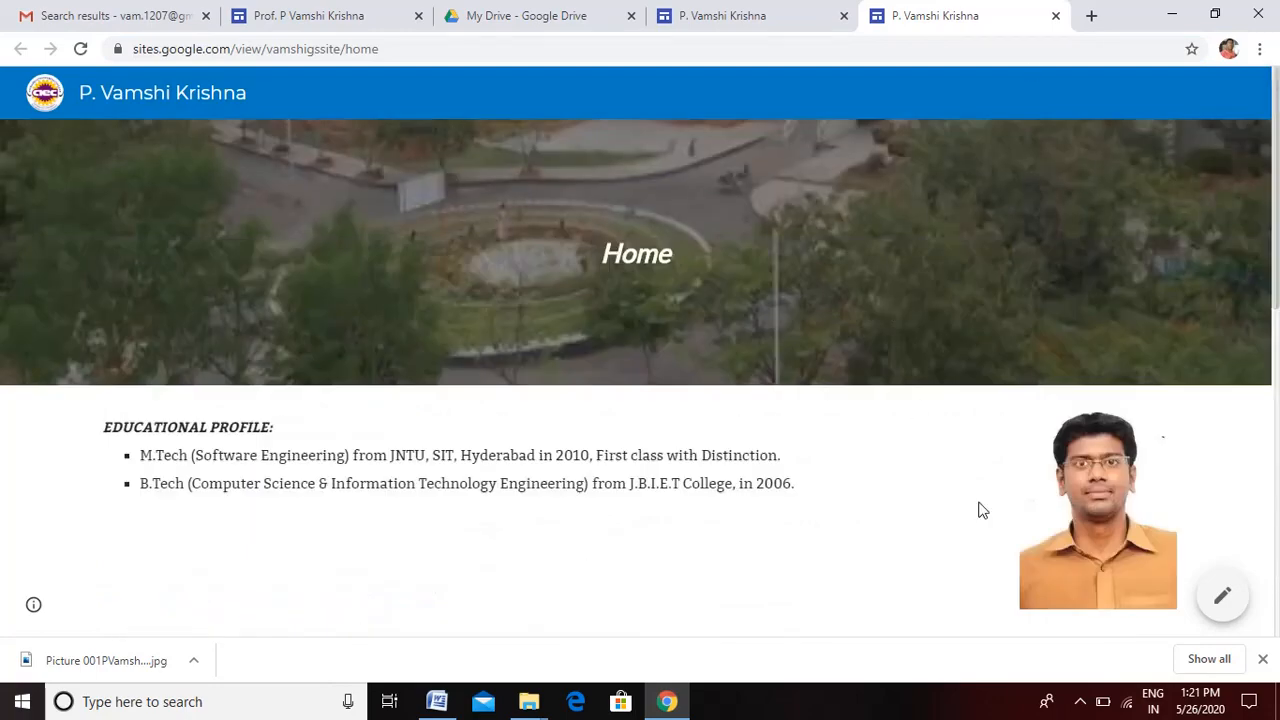